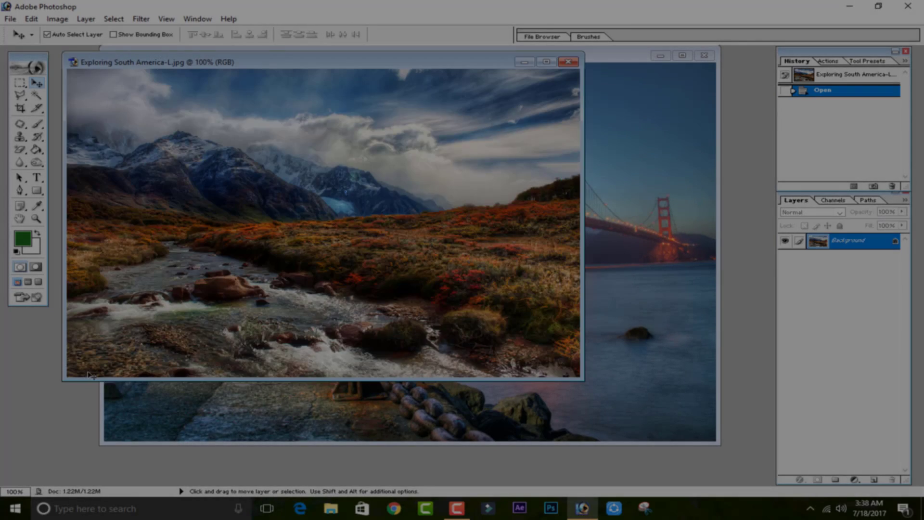
Step: Dismiss the locked-layer alert and rearrange the bridge and South America photo windows
left_click(600, 284)
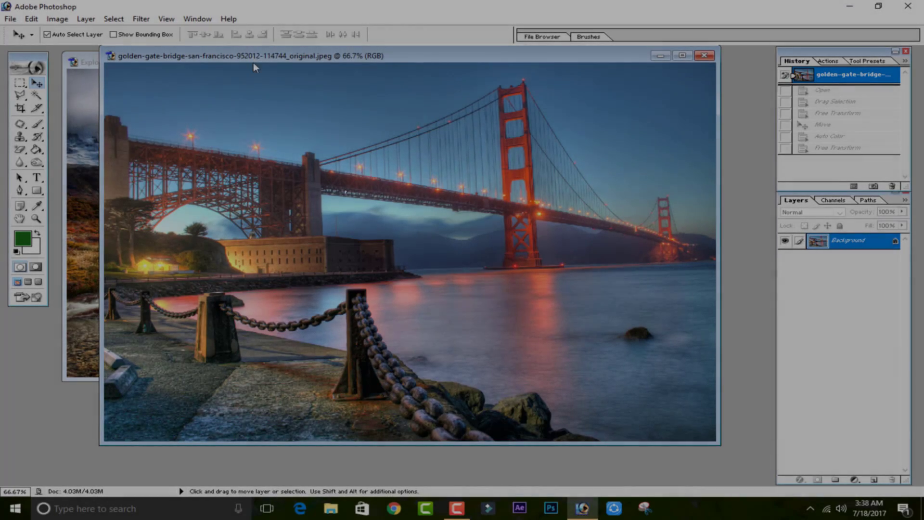
left_click_drag(279, 65, 377, 121)
left_click(468, 193)
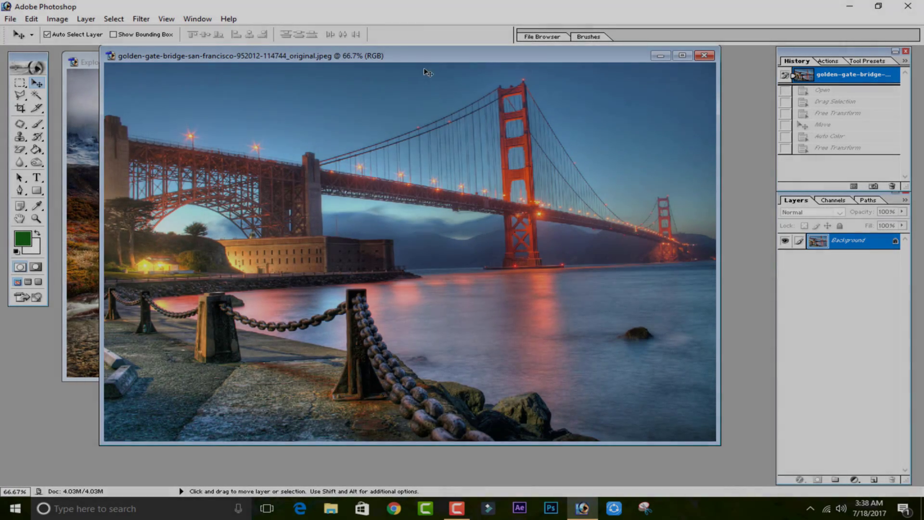
left_click_drag(427, 57, 629, 95)
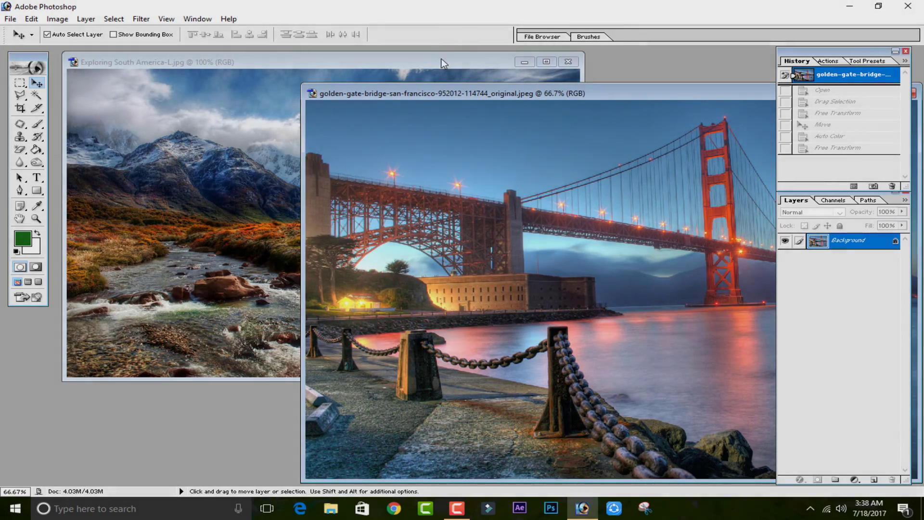
left_click(443, 63)
left_click_drag(350, 67, 206, 248)
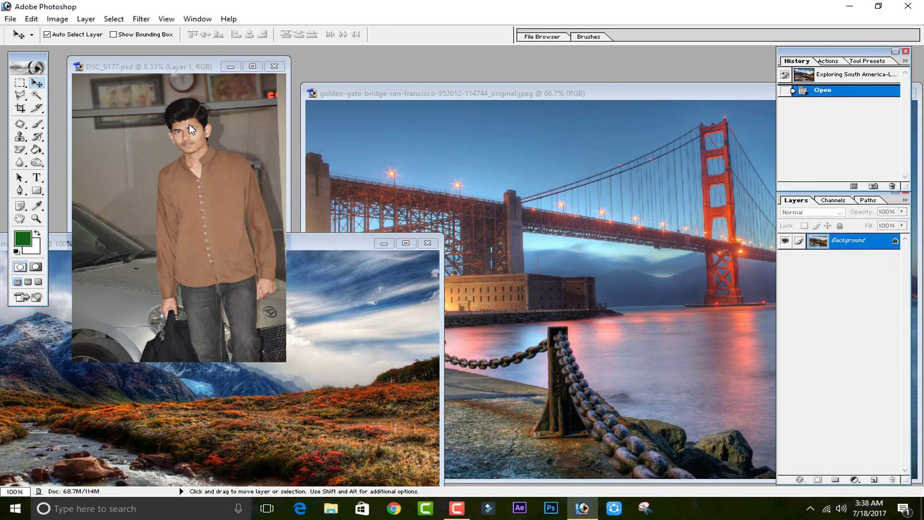
Step: Bring the Golden Gate Bridge photo forward and minimize the South America landscape window
left_click(191, 129)
left_click(445, 95)
left_click_drag(445, 95, 326, 66)
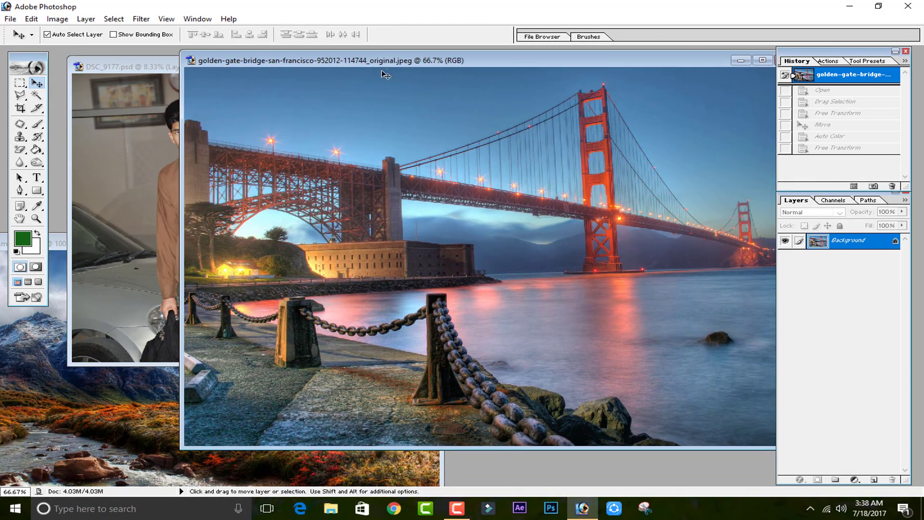
left_click_drag(387, 59, 353, 62)
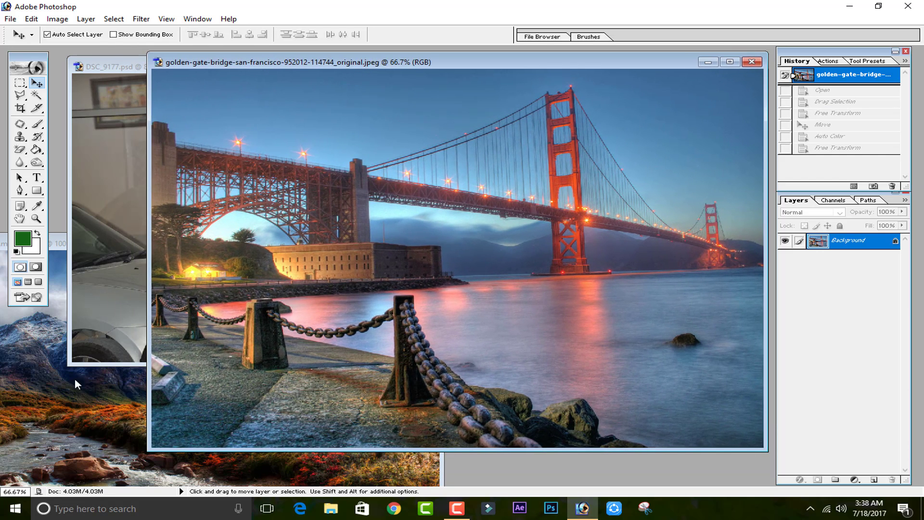
left_click(75, 380)
left_click(384, 243)
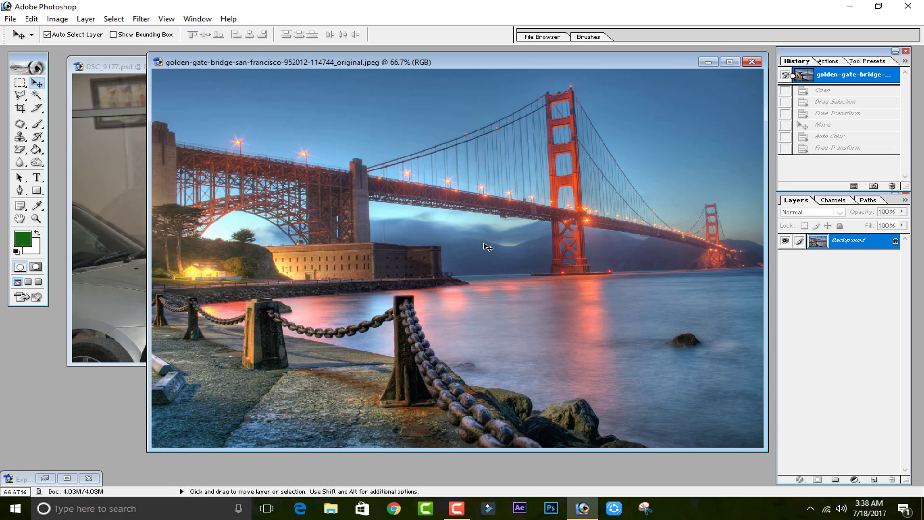
left_click_drag(537, 69, 518, 70)
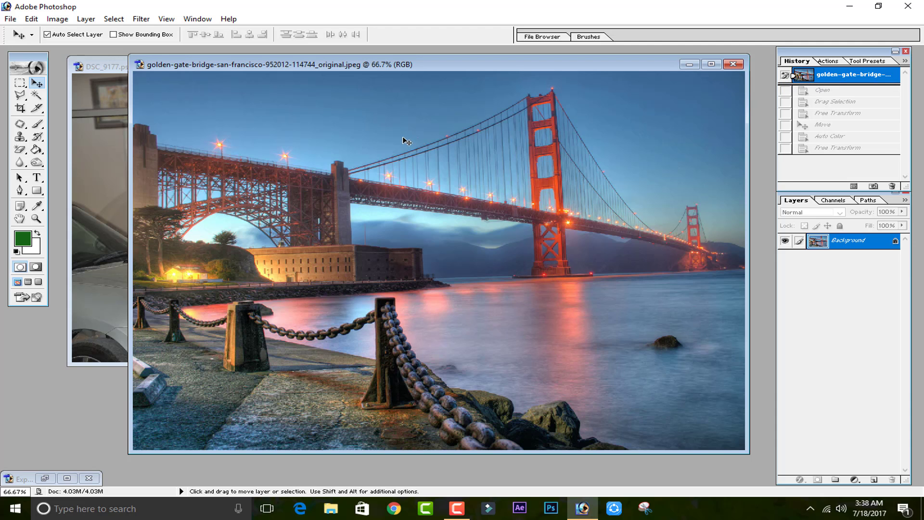
Step: Maximize the young man's photo and revert it to its first History snapshot
left_click(114, 191)
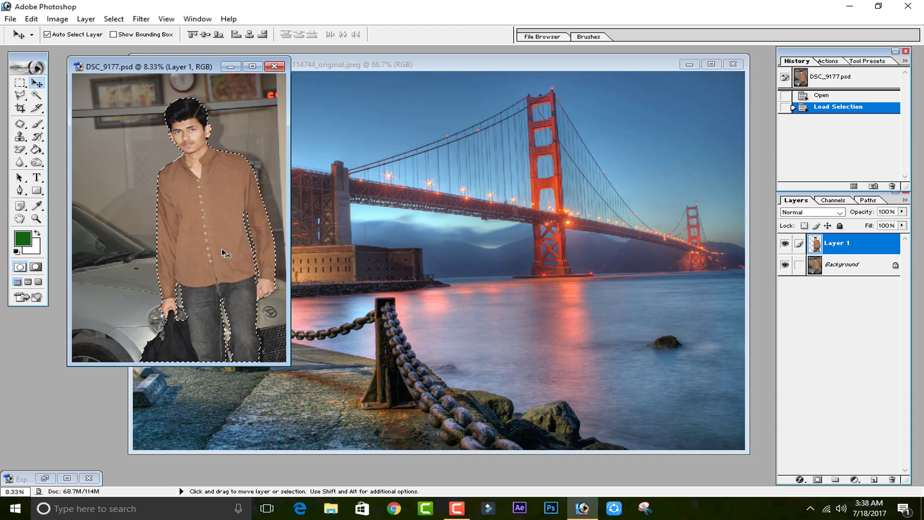
left_click(406, 330)
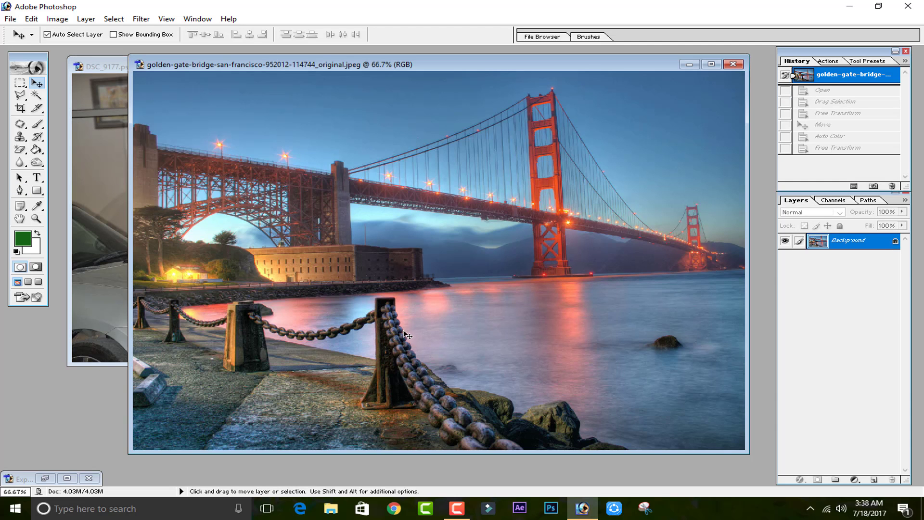
left_click(98, 265)
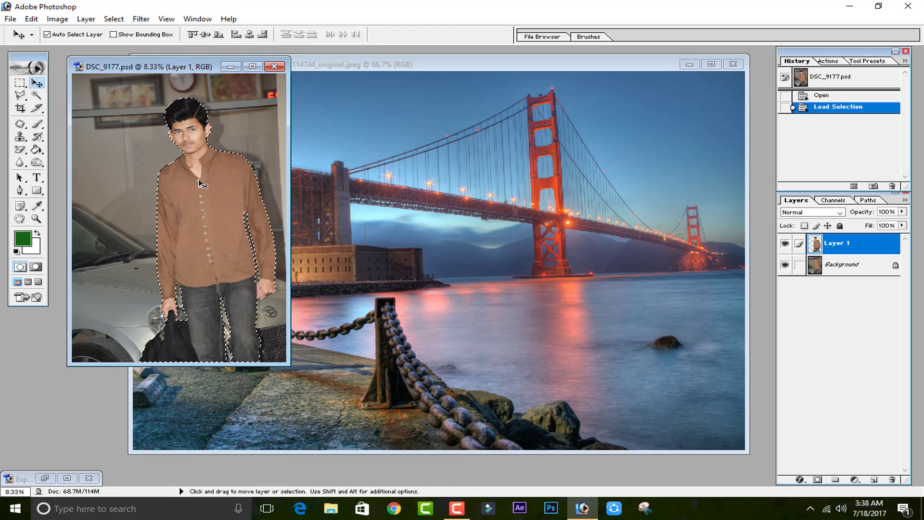
mouse_move(199, 183)
left_mouse_down()
mouse_move(341, 224)
mouse_move(213, 128)
left_mouse_up()
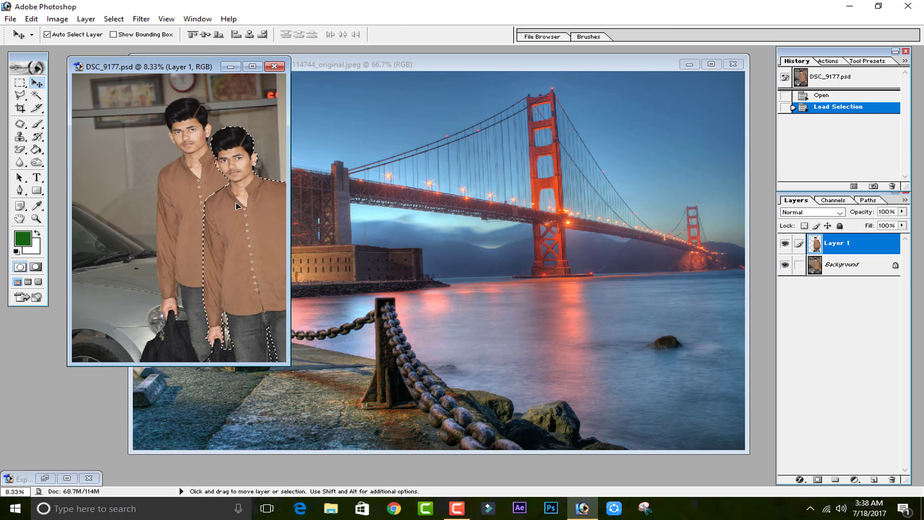
left_click(248, 68)
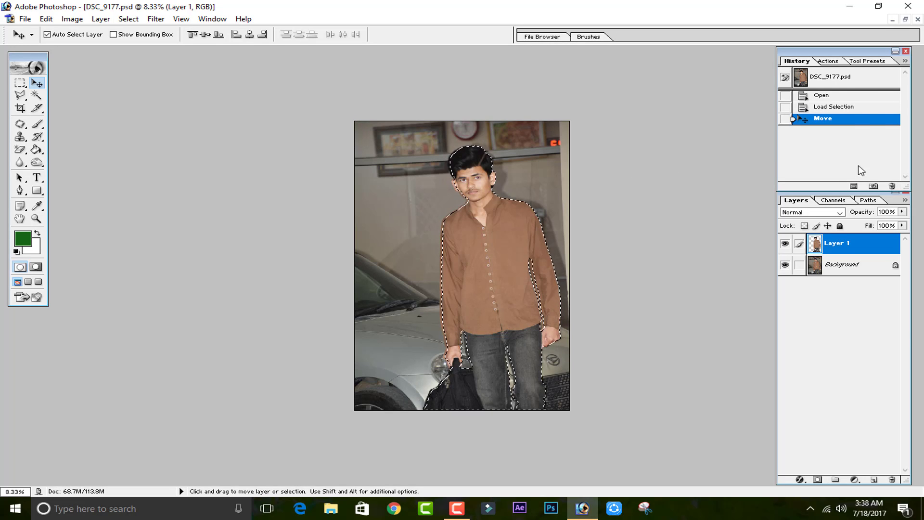
left_click(882, 105)
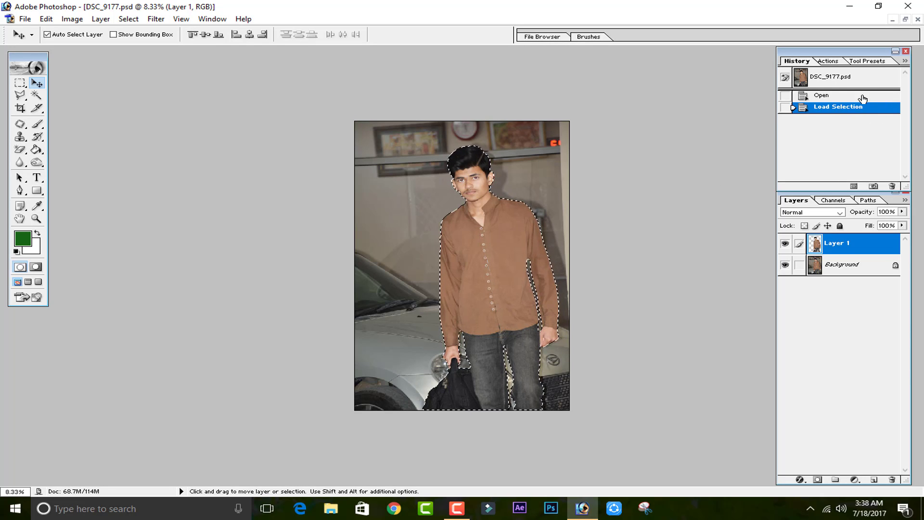
left_click(863, 95)
Step: Zoom in on the young man's photo and pan around it
key("ctrl+plus")
key("ctrl+plus")
key("ctrl+plus")
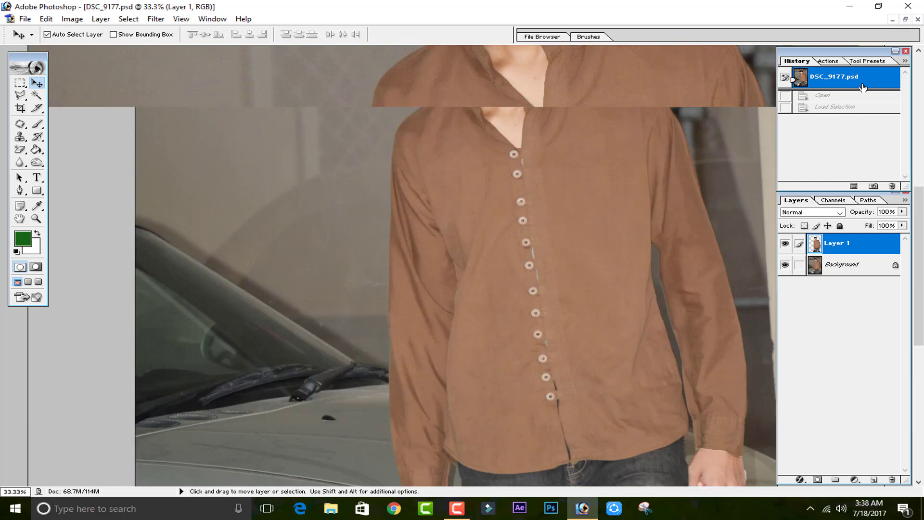
key("ctrl+plus")
key("ctrl+plus")
left_click_drag(584, 180, 468, 328)
scroll(530, 376, "up", 5)
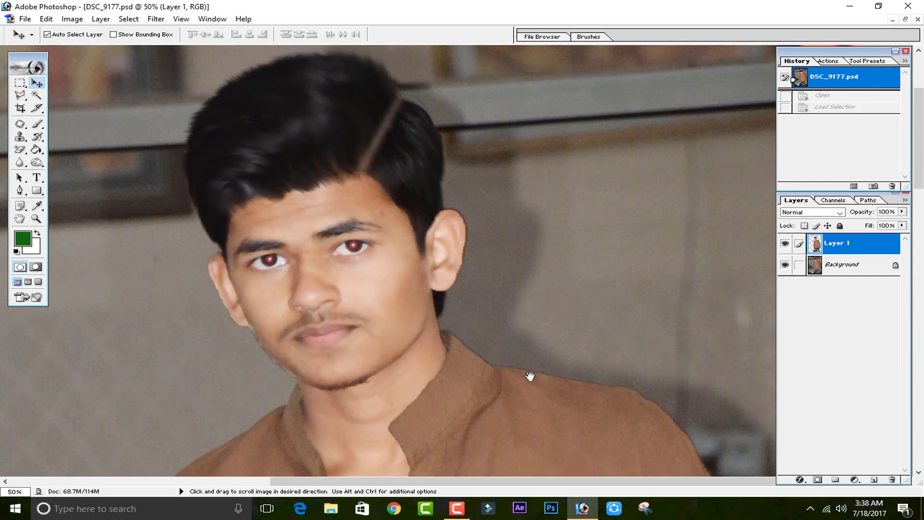
scroll(481, 361, "up", 2)
left_click(17, 95)
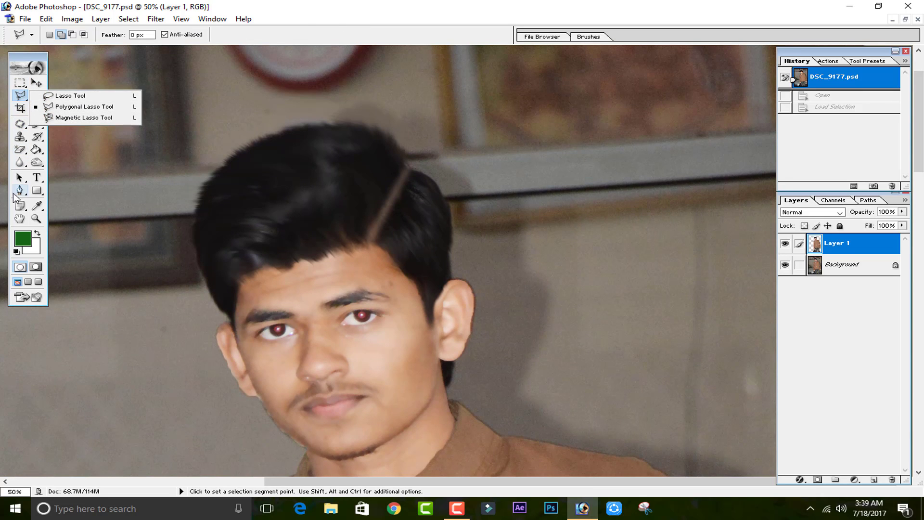
Step: Cancel a trial Magnetic Lasso trace, reload the man's selection from Layer 1, and zoom out
left_click(19, 190)
left_click_drag(20, 98, 63, 117)
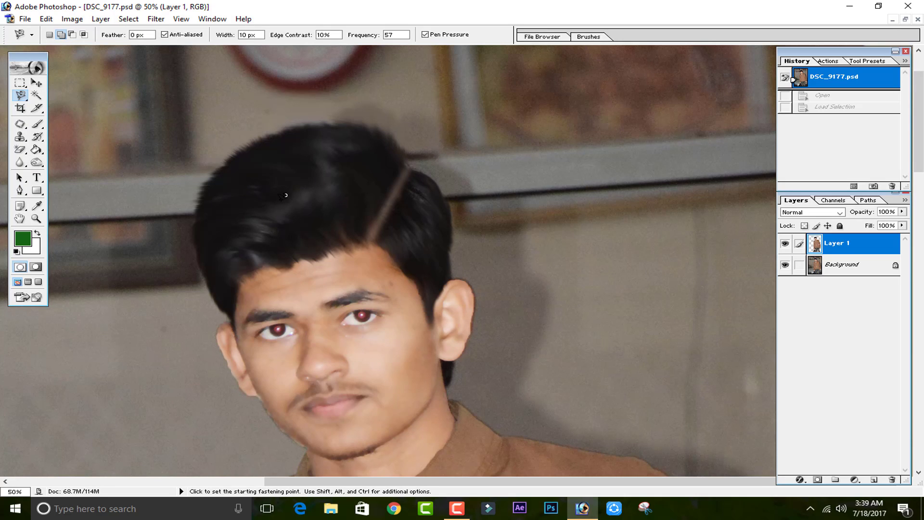
left_click(407, 163)
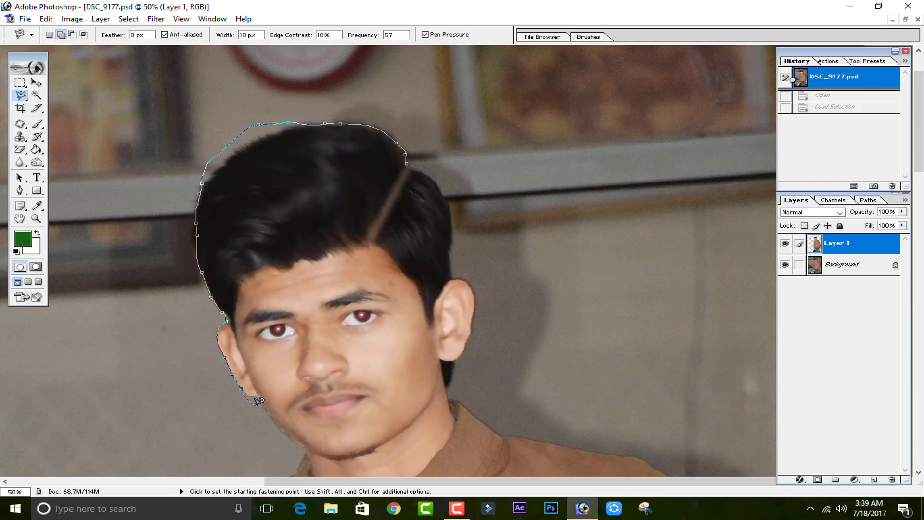
key("Escape")
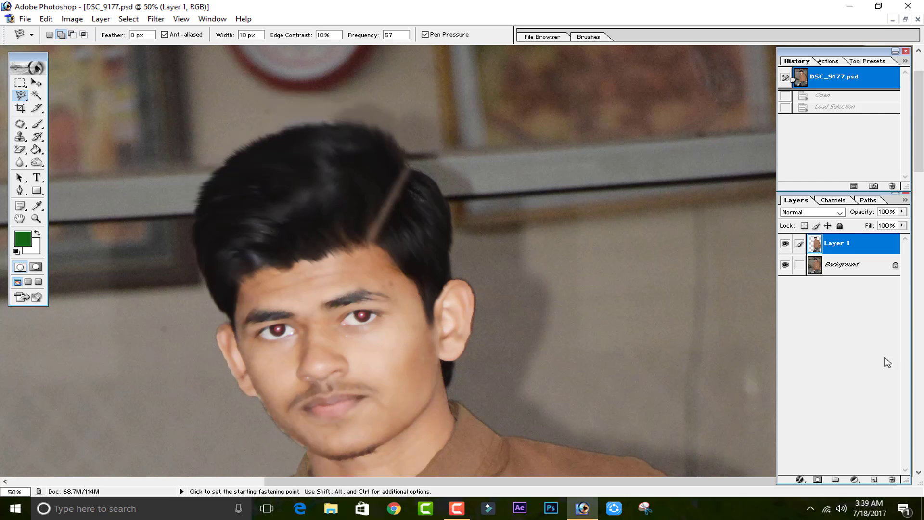
left_click(816, 245, "ctrl")
key("ctrl+minus")
key("ctrl+minus")
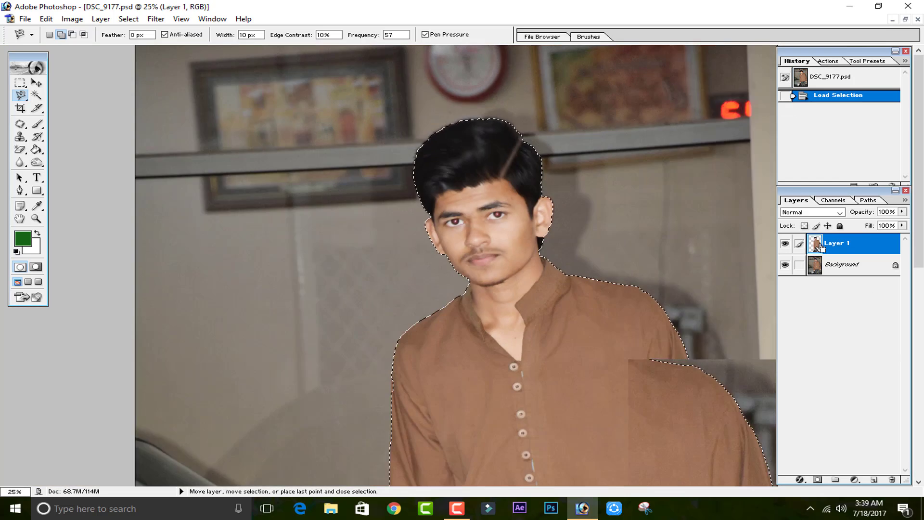
key("ctrl+minus")
key("ctrl+minus")
key("ctrl+minus")
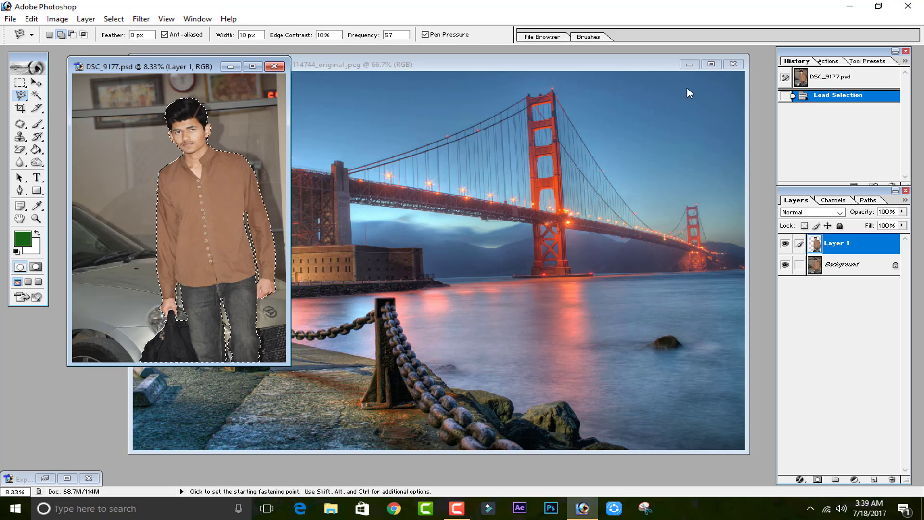
Step: Drag the selected man onto the Golden Gate Bridge photo and maximize that window
left_click(905, 18)
left_click(36, 83)
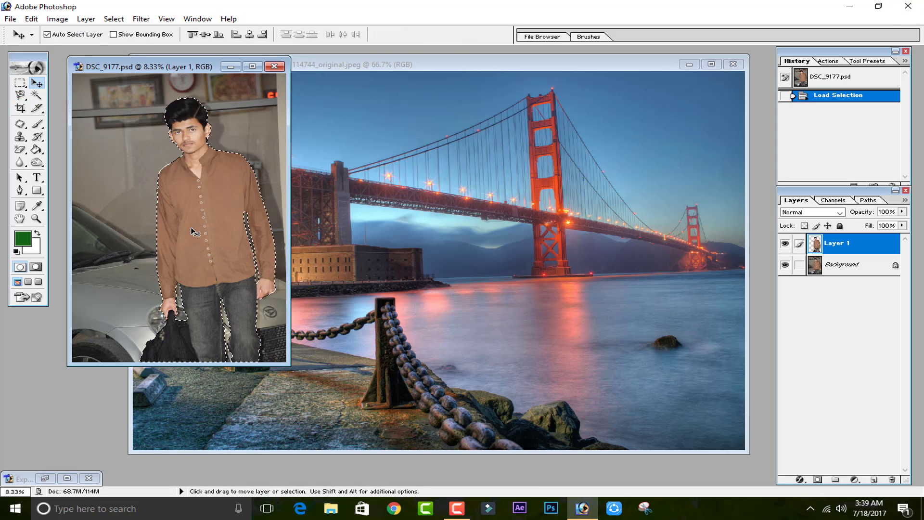
left_click_drag(192, 224, 398, 205)
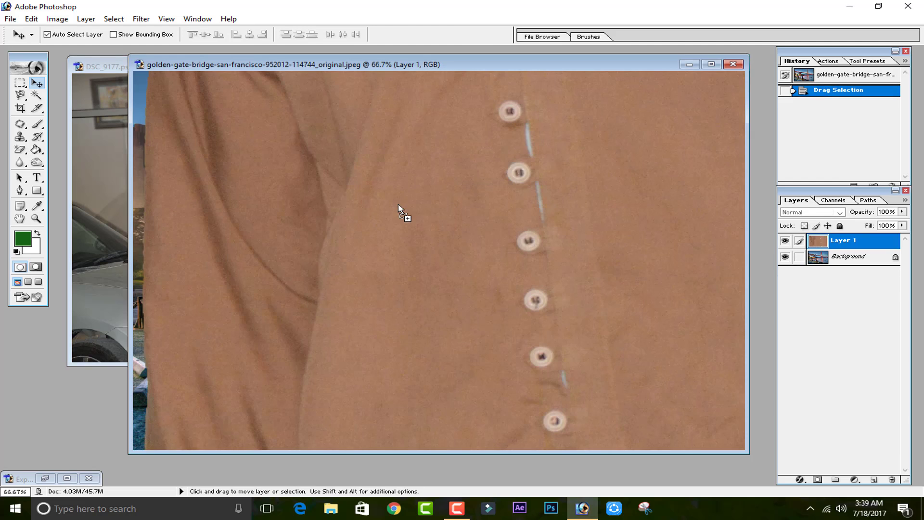
left_click(99, 121)
left_click(246, 71)
left_click_drag(344, 162, 330, 170)
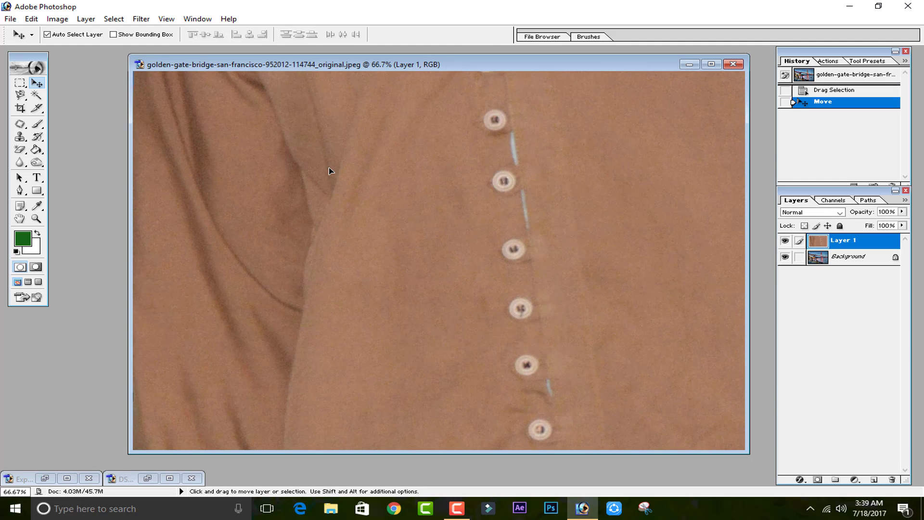
left_click(711, 64)
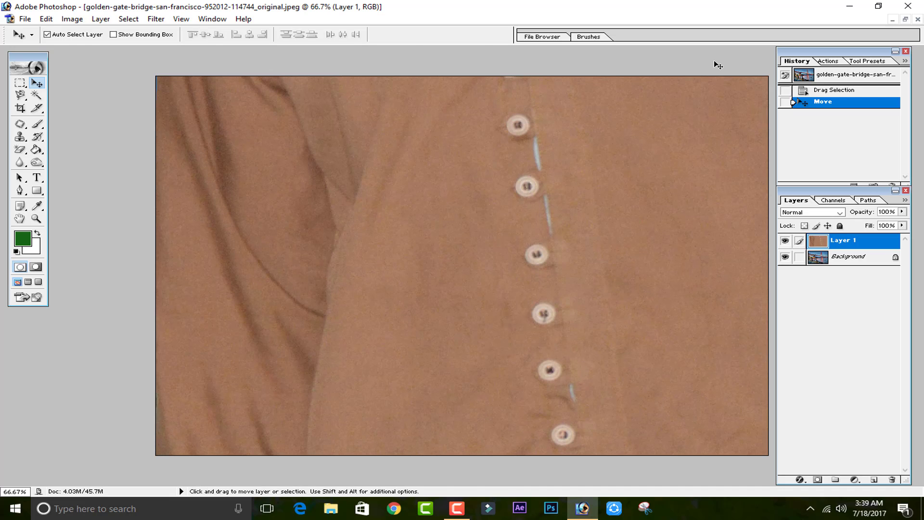
Step: Scale the man's layer down with Free Transform, commit it, and zoom to 66.7%
key("ctrl+t")
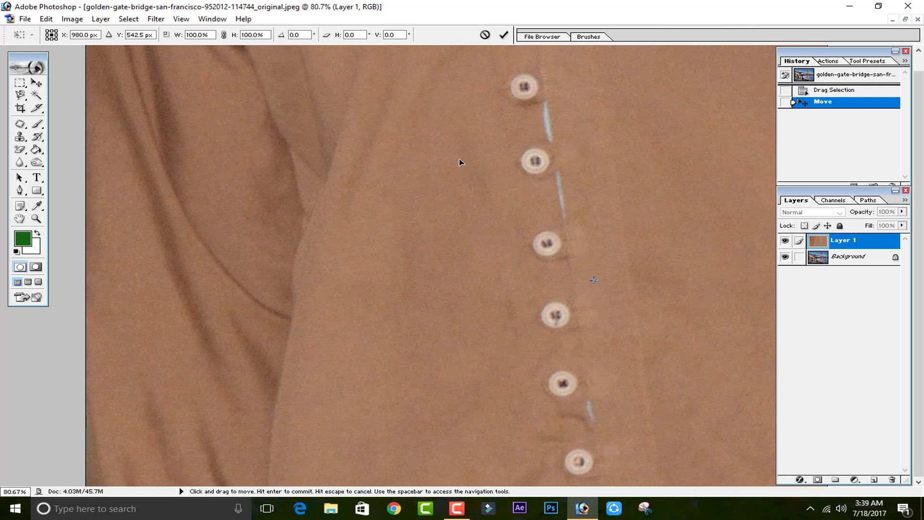
key("ctrl+minus")
key("ctrl+minus")
key("ctrl+minus")
key("ctrl+minus")
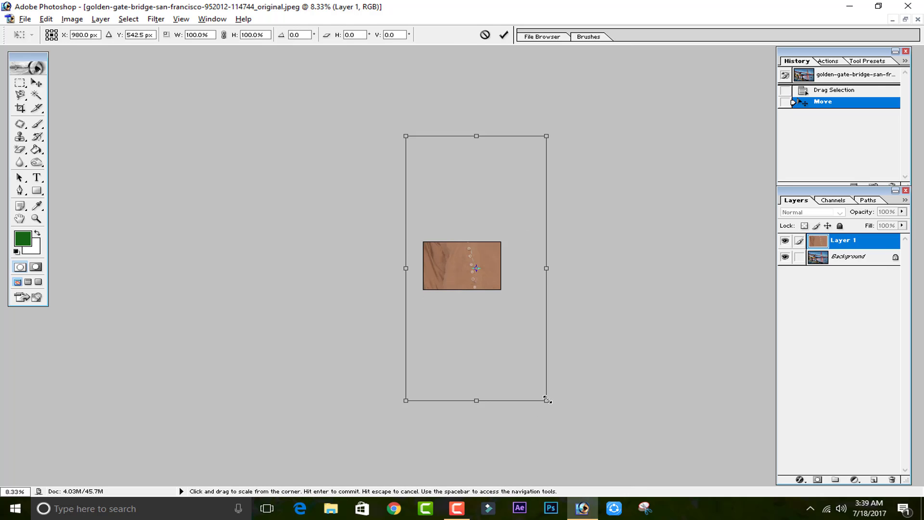
mouse_move(545, 401)
left_mouse_down()
mouse_move(509, 324)
mouse_move(504, 277)
left_mouse_up()
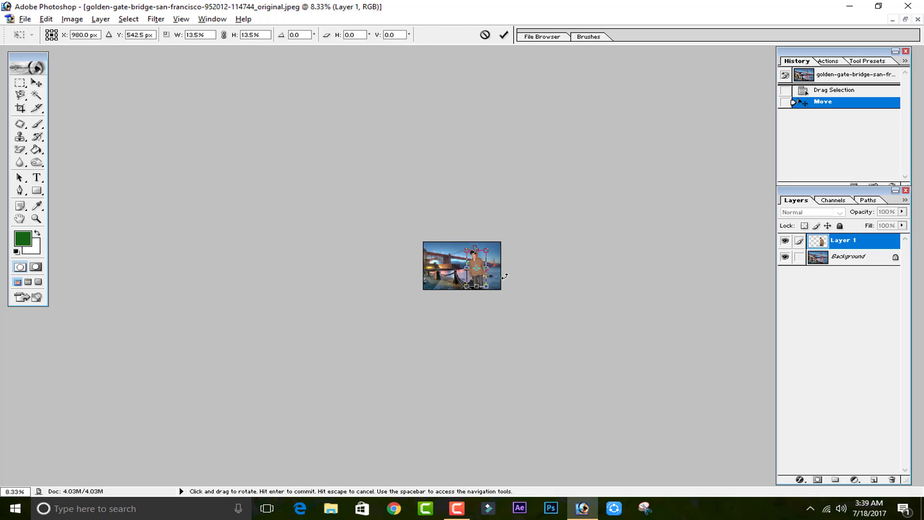
left_click(504, 34)
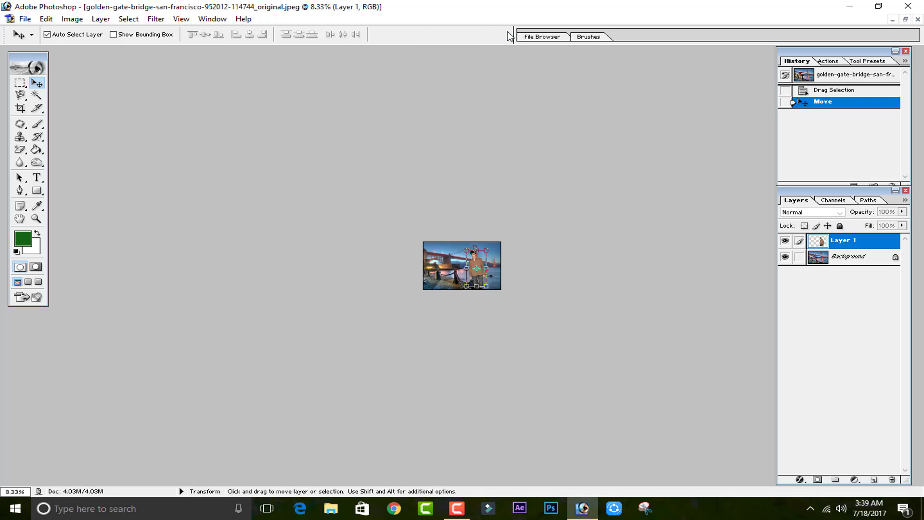
key("ctrl+minus")
key("ctrl+minus")
key("ctrl+plus")
key("ctrl+plus")
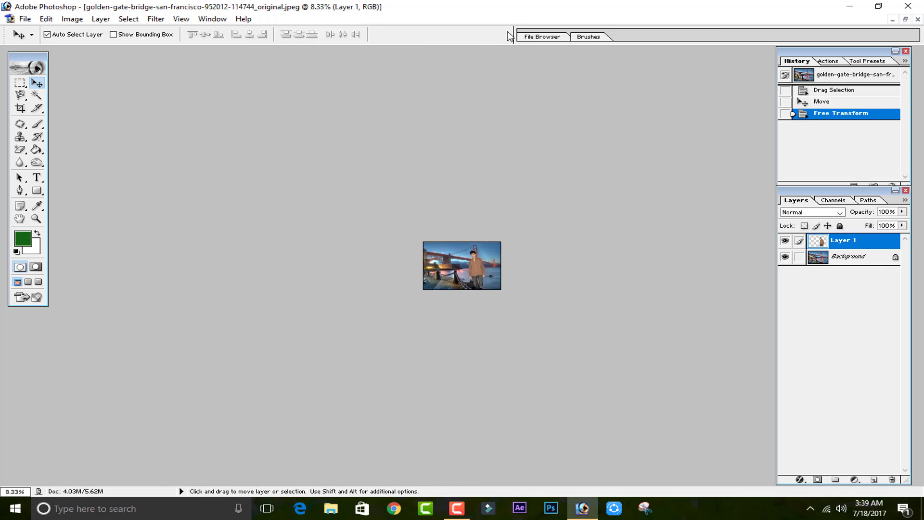
key("ctrl+alt+0")
key("ctrl+minus")
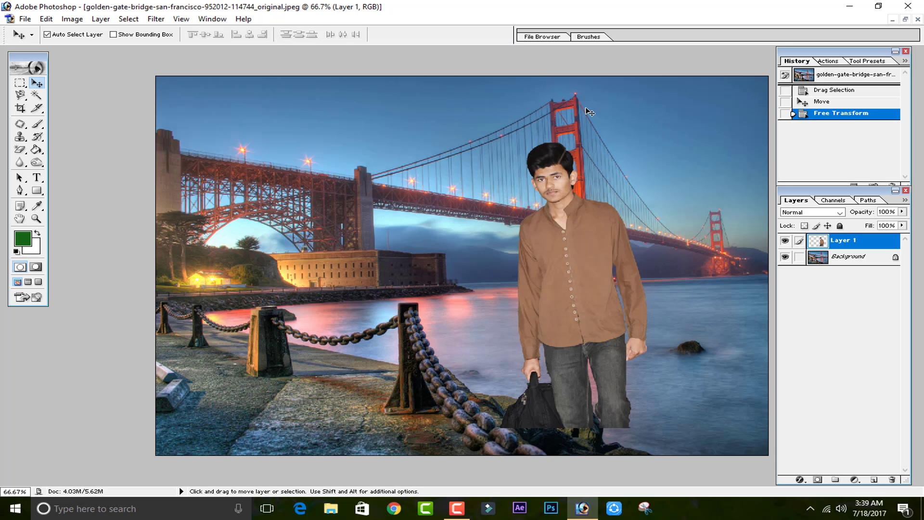
Step: Move the man to the left side, try resizing him, then cancel the transform
mouse_move(566, 309)
left_mouse_down()
mouse_move(387, 324)
mouse_move(336, 345)
mouse_move(311, 334)
left_mouse_up()
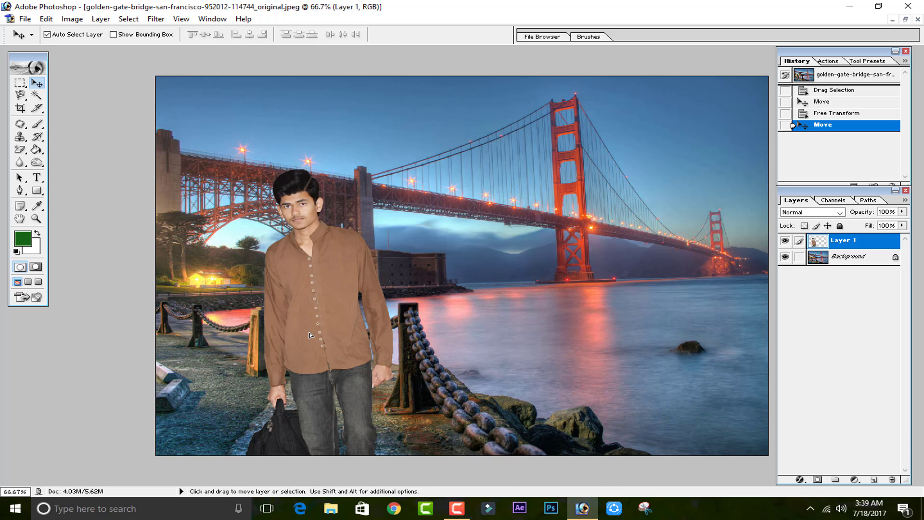
key("ctrl+t")
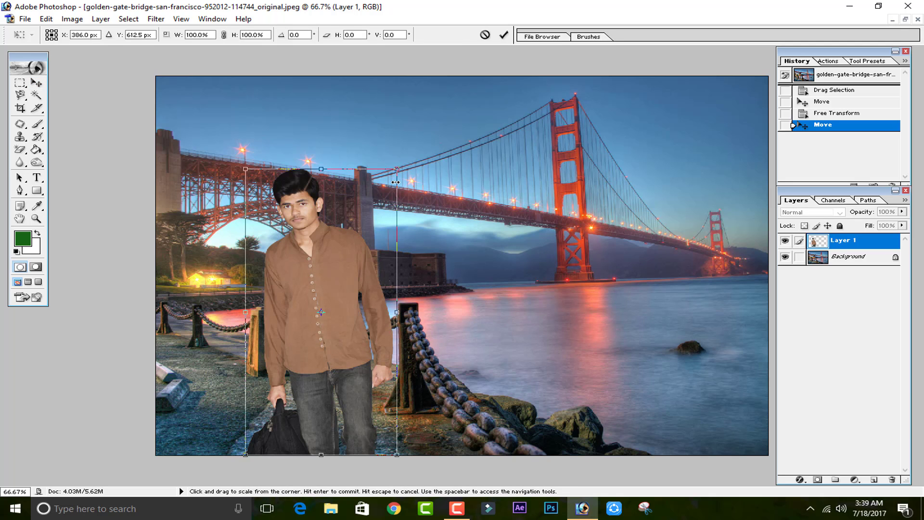
left_click_drag(396, 169, 416, 131)
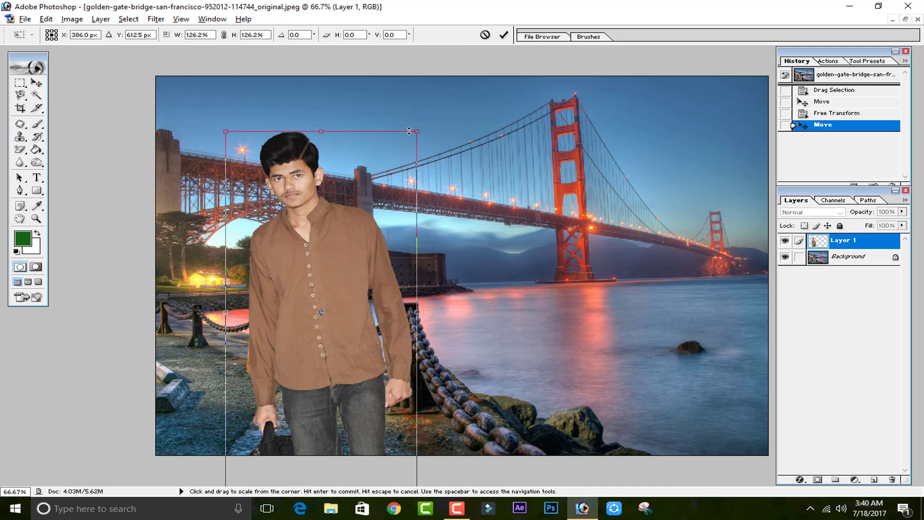
left_click_drag(380, 184, 391, 147)
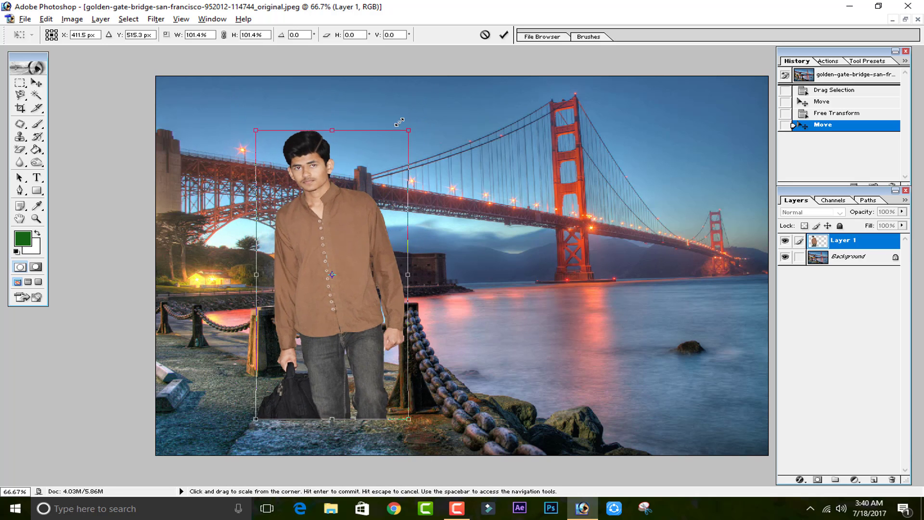
left_click_drag(388, 95, 326, 136)
mouse_move(376, 194)
left_mouse_down()
mouse_move(356, 260)
mouse_move(369, 188)
left_mouse_up()
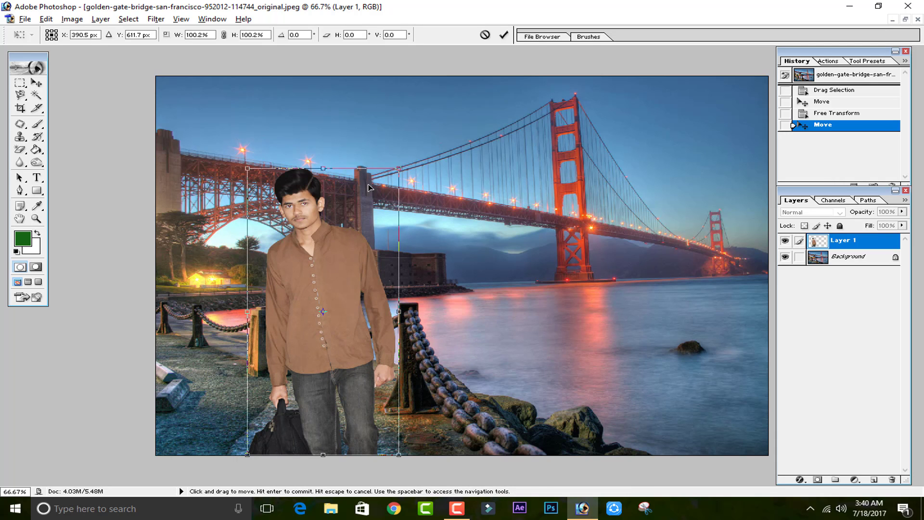
left_click_drag(385, 168, 376, 161)
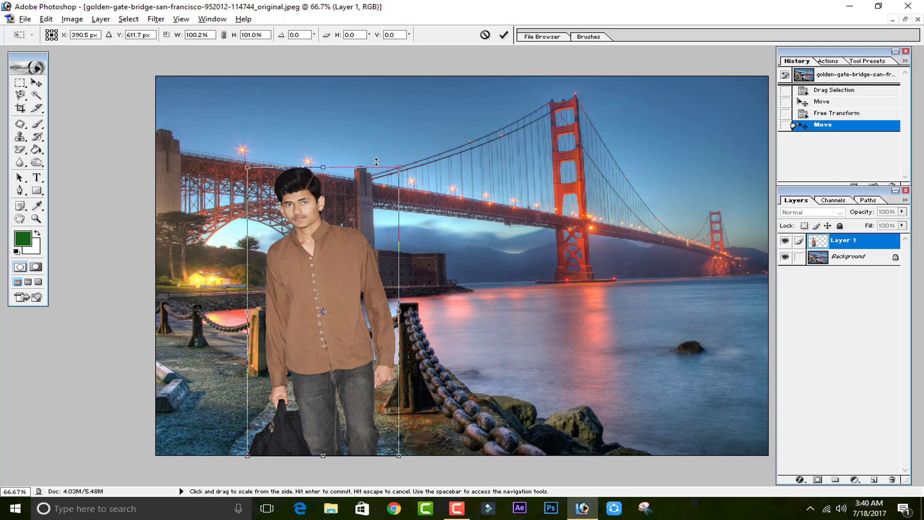
key("ctrl+z")
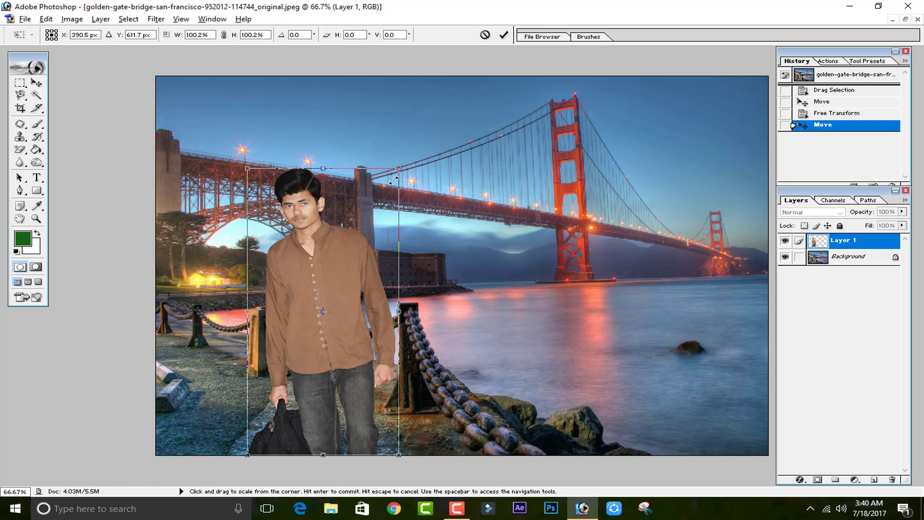
mouse_move(394, 180)
left_mouse_down()
mouse_move(356, 204)
mouse_move(454, 154)
mouse_move(359, 243)
mouse_move(439, 96)
left_mouse_up()
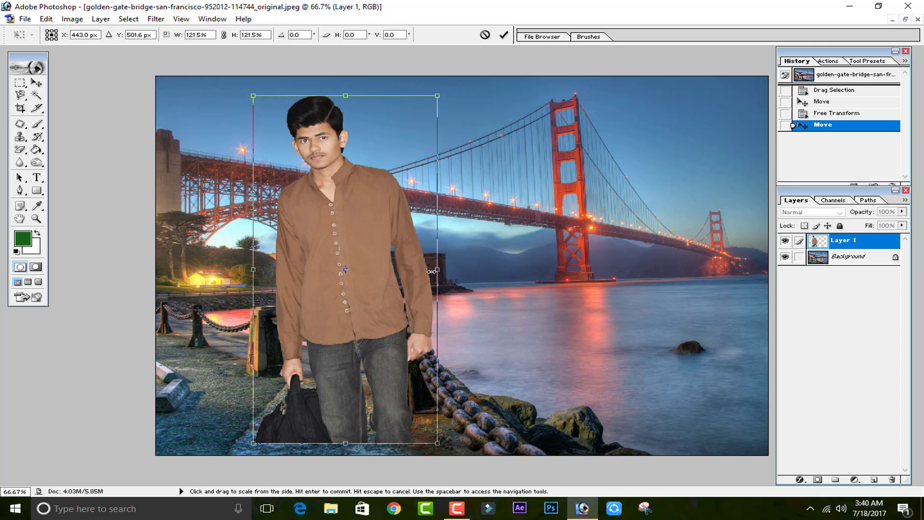
mouse_move(431, 272)
left_mouse_down()
mouse_move(330, 269)
mouse_move(367, 270)
left_mouse_up()
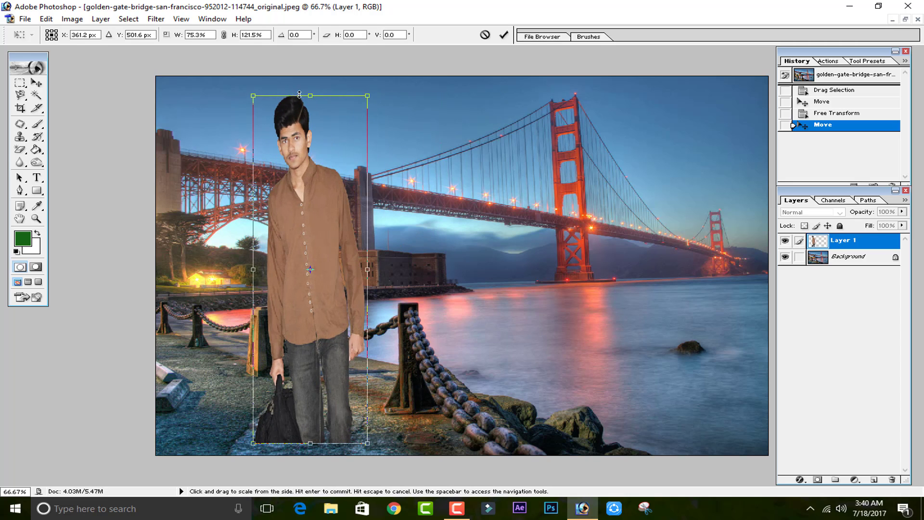
left_click(484, 34)
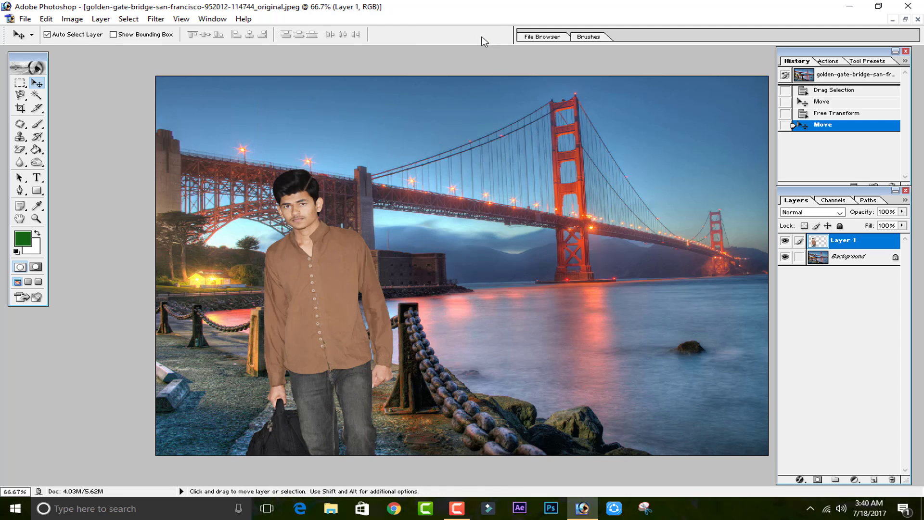
Step: Shrink and reposition the man in front of the old fort and commit the transform
key("ctrl+t")
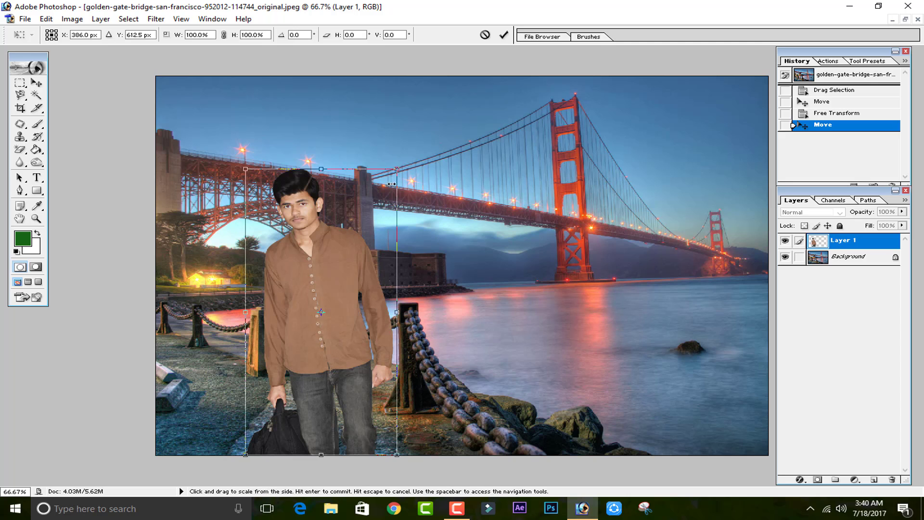
left_click_drag(400, 166, 365, 220)
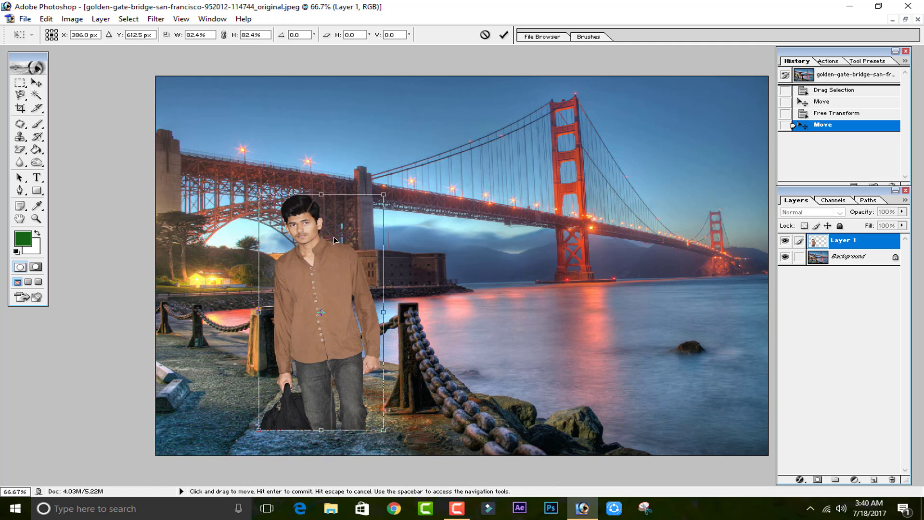
left_click_drag(322, 261, 332, 264)
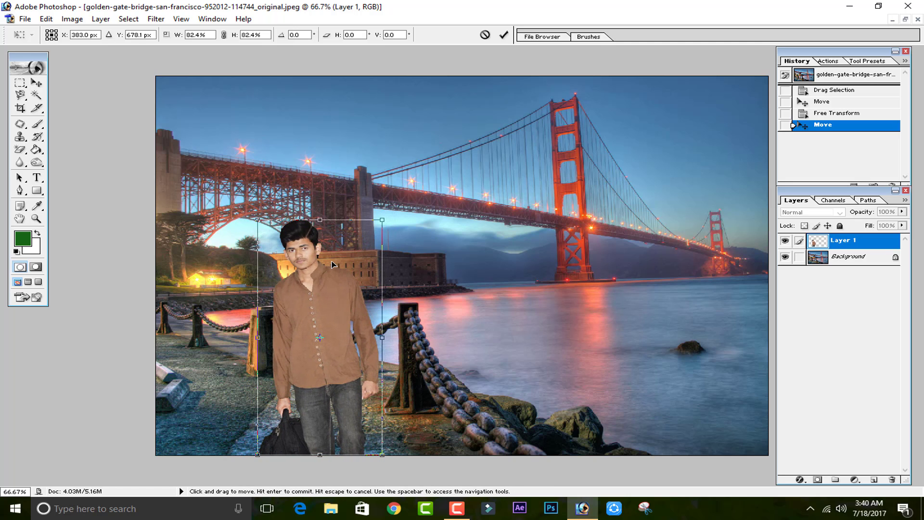
mouse_move(382, 220)
left_mouse_down()
mouse_move(379, 236)
mouse_move(396, 201)
left_mouse_up()
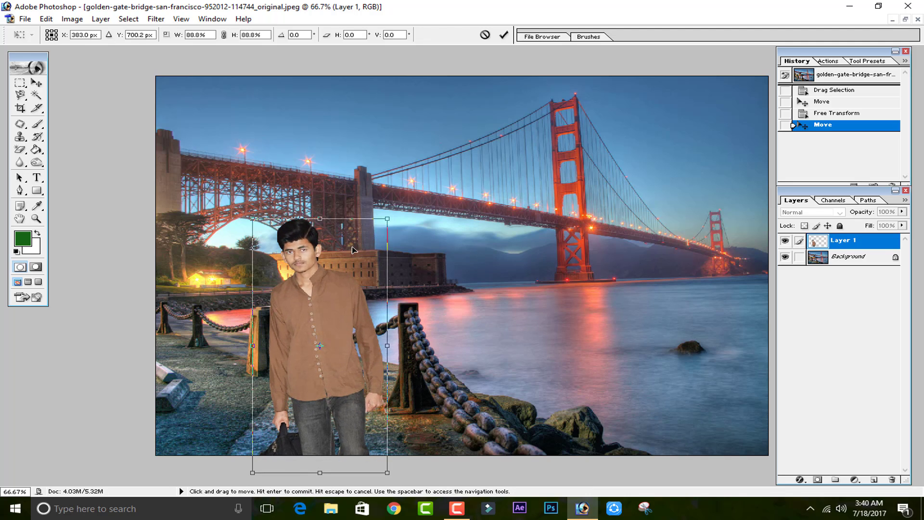
left_click_drag(363, 232, 341, 239)
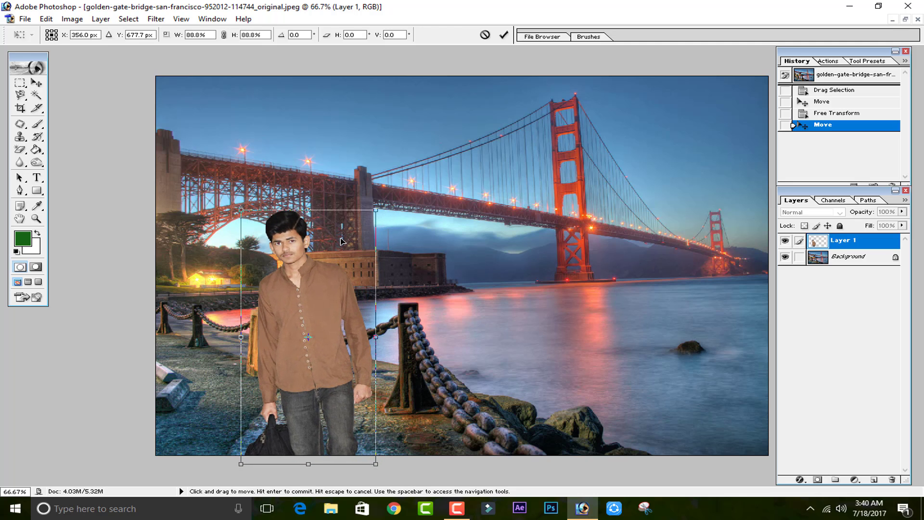
left_click(503, 35)
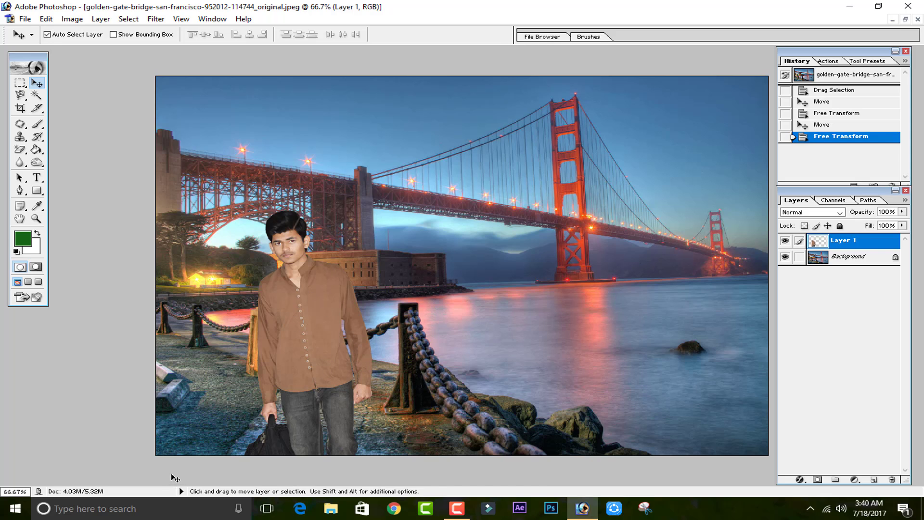
Step: Try Auto Levels, Auto Contrast and Auto Color on the man, undoing each one
left_click(72, 19)
mouse_move(101, 48)
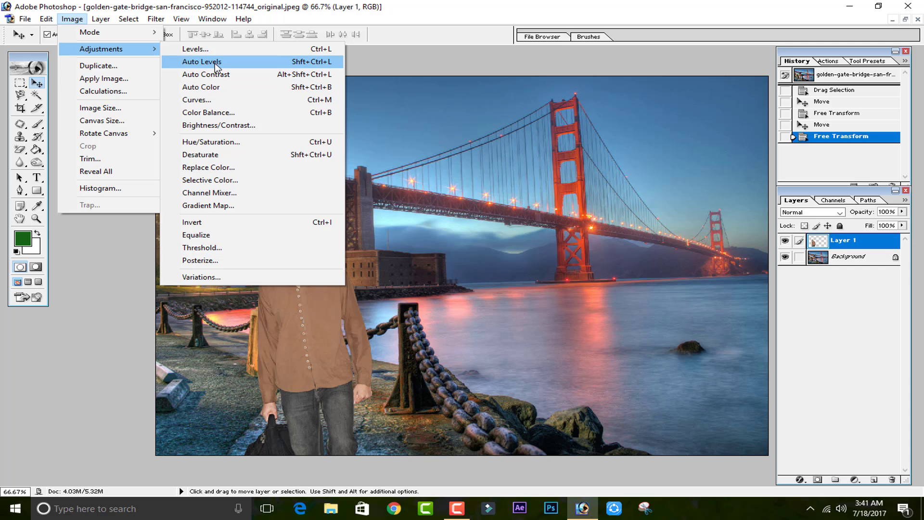
left_click(215, 61)
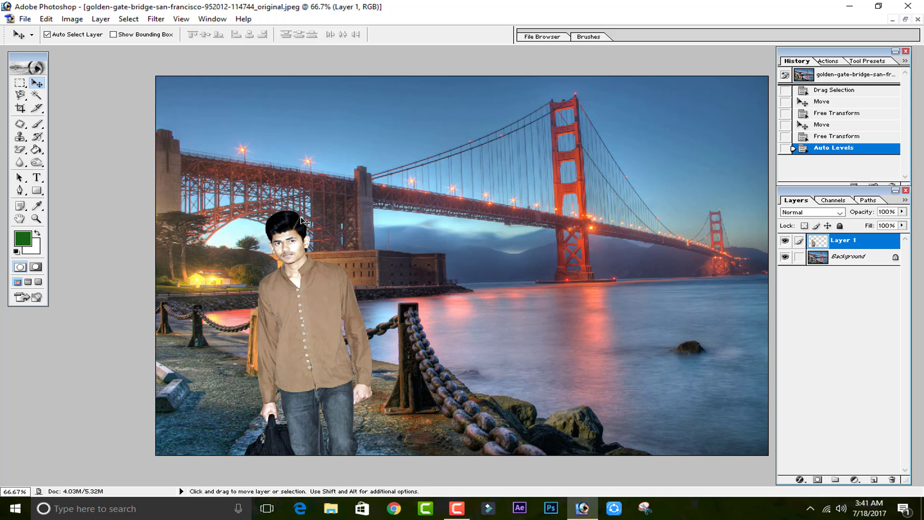
left_click(850, 137)
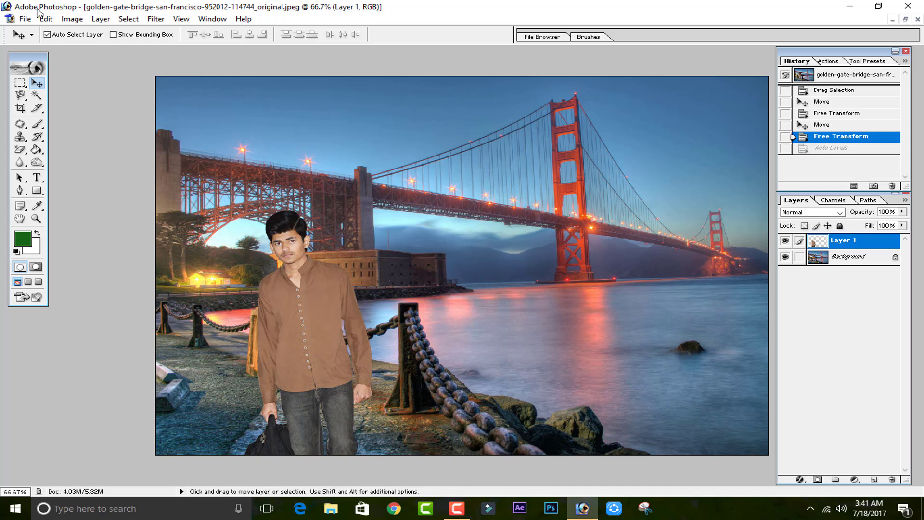
left_click(72, 19)
left_click(206, 72)
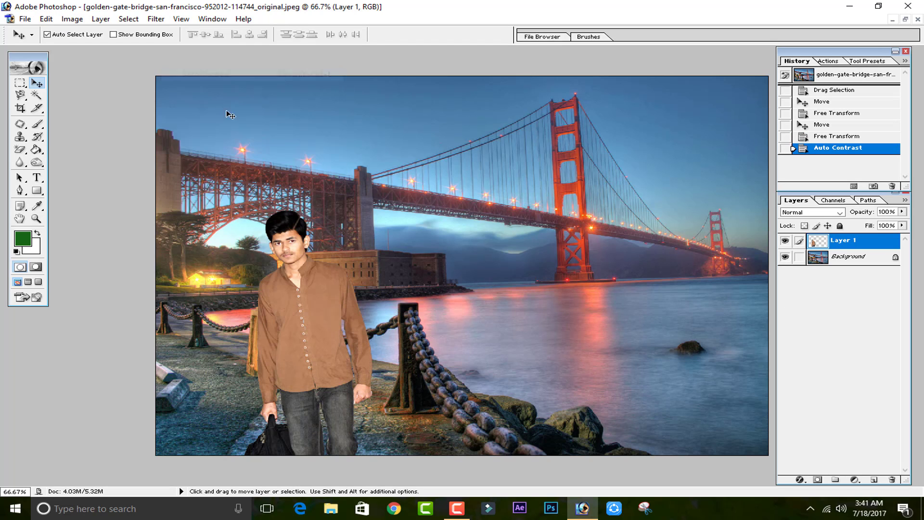
left_click(850, 136)
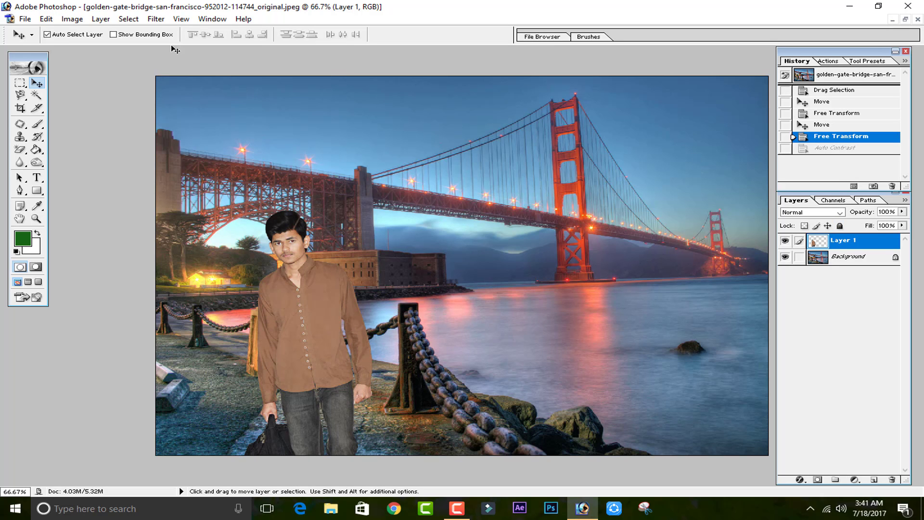
left_click(71, 19)
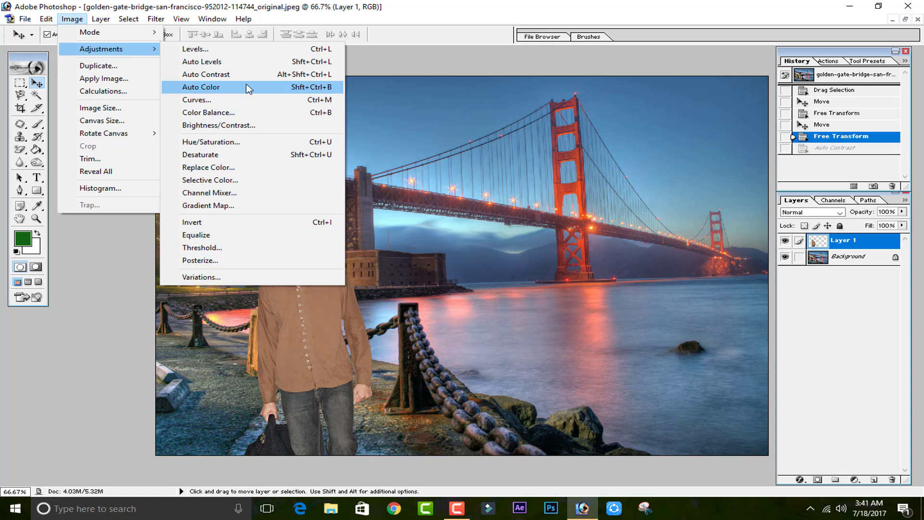
left_click(246, 87)
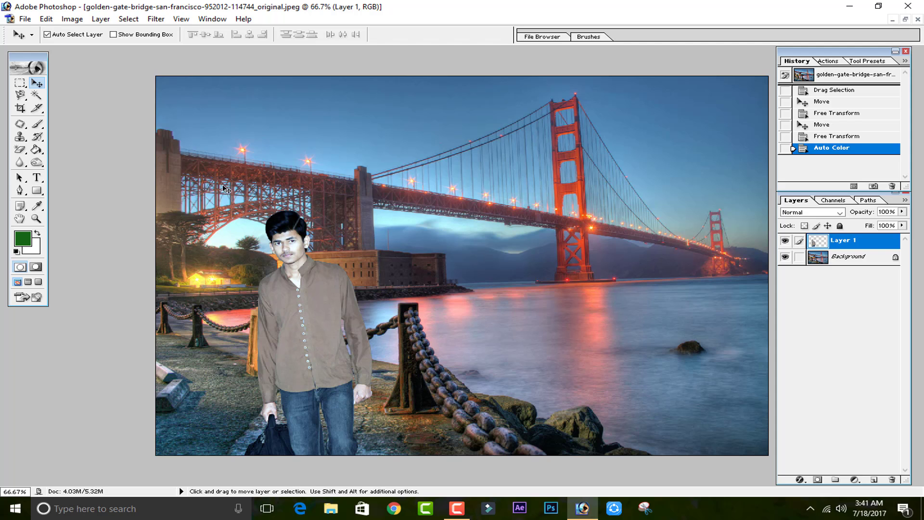
left_click(839, 139)
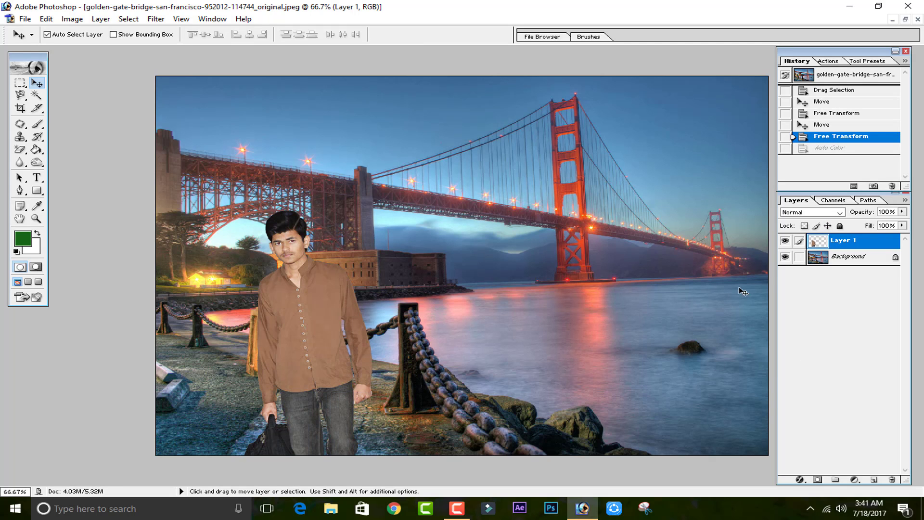
Step: Lock the man layer's transparent pixels, then open Levels and cancel it
left_click(803, 226)
key("ctrl+l")
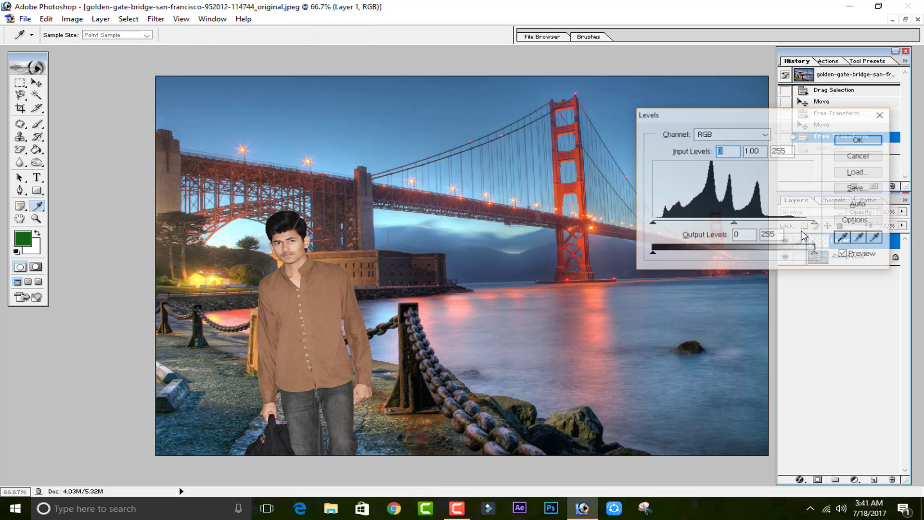
left_click_drag(720, 114, 597, 150)
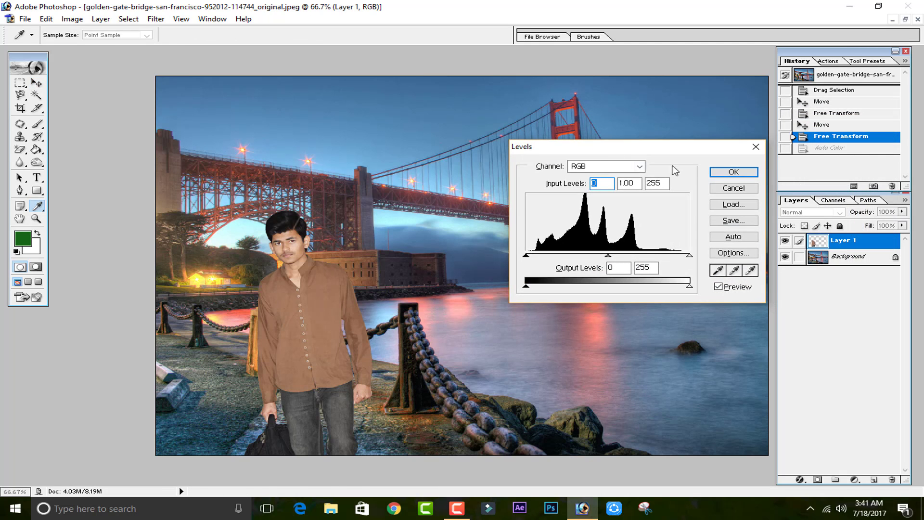
left_click(733, 187)
left_click(77, 21)
mouse_move(101, 48)
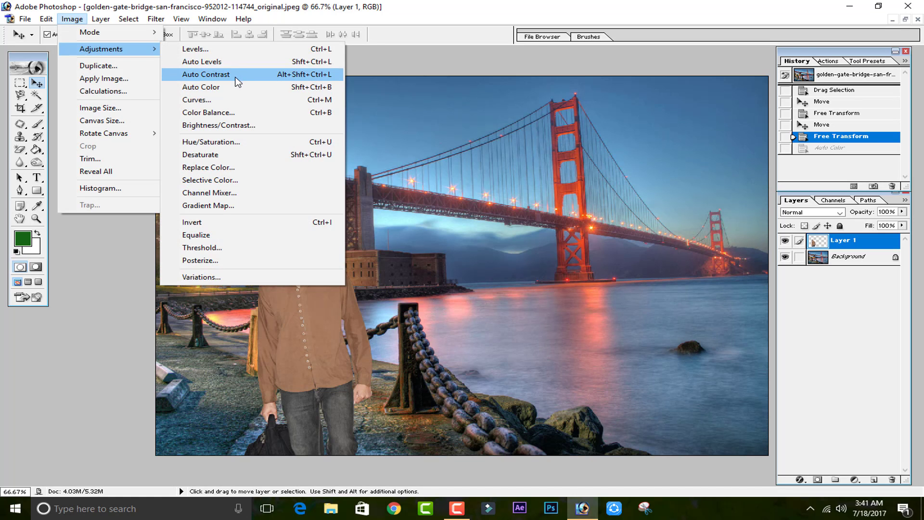
Step: Open Curves and raise the Blue channel midpoint on the man's layer
left_click(227, 100)
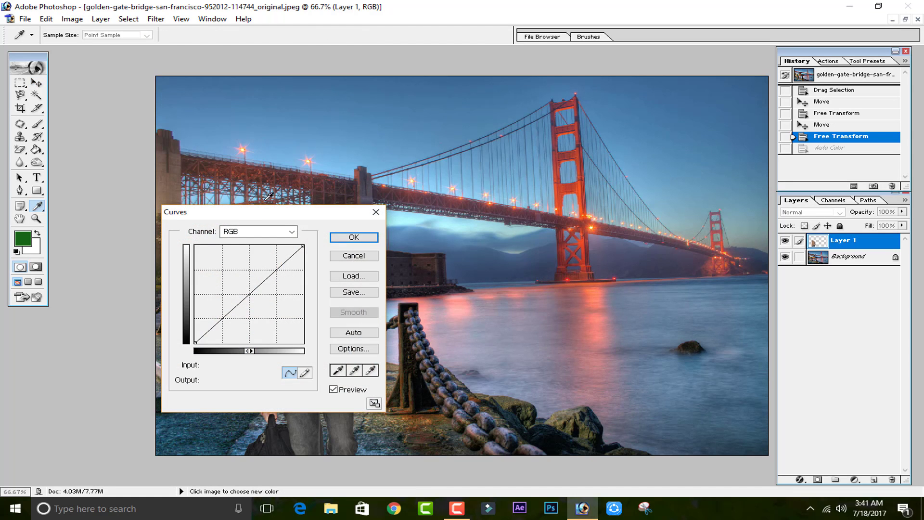
left_click_drag(247, 212, 540, 114)
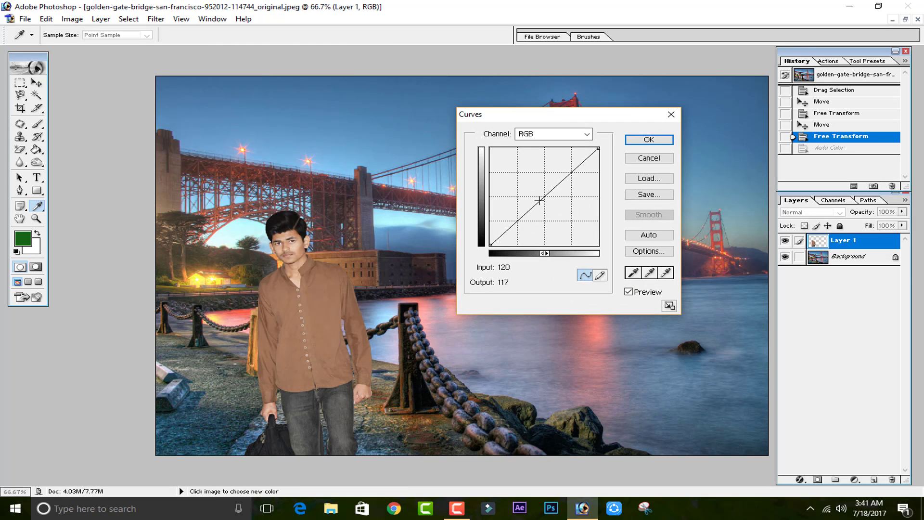
left_click(546, 134)
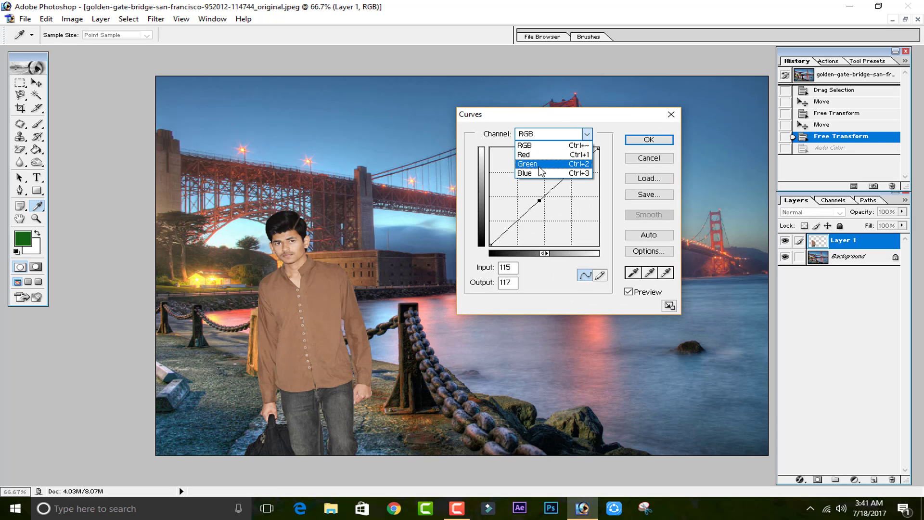
left_click(540, 173)
left_click_drag(552, 114, 754, 139)
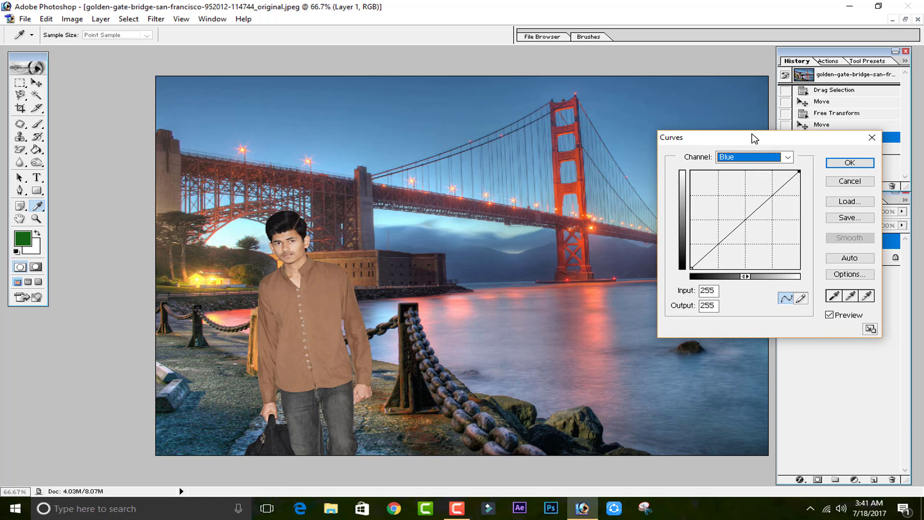
left_click_drag(743, 221, 739, 215)
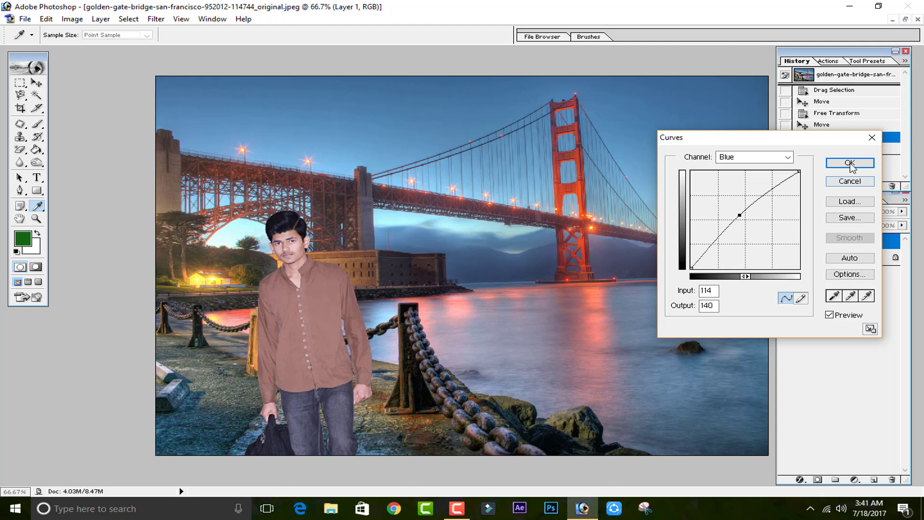
Step: Pull the Red channel midpoint down slightly in Curves
left_click(786, 157)
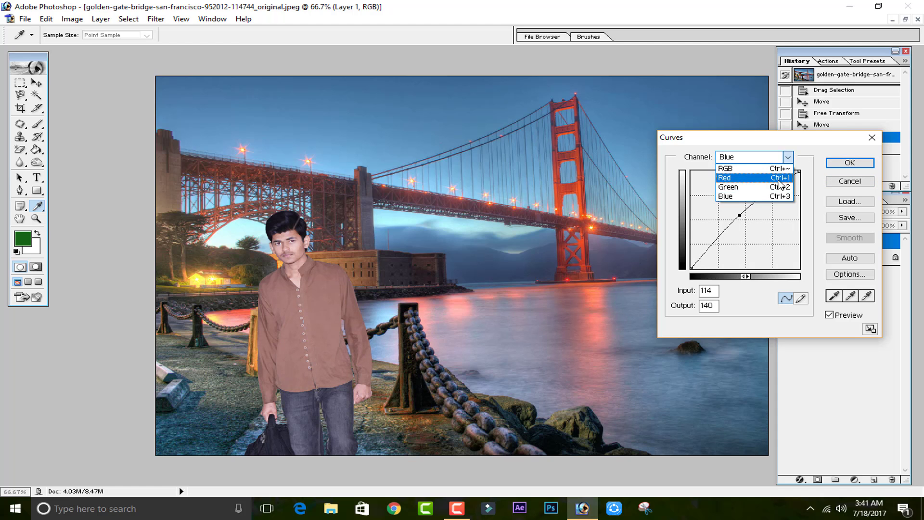
left_click(758, 188)
left_click(758, 158)
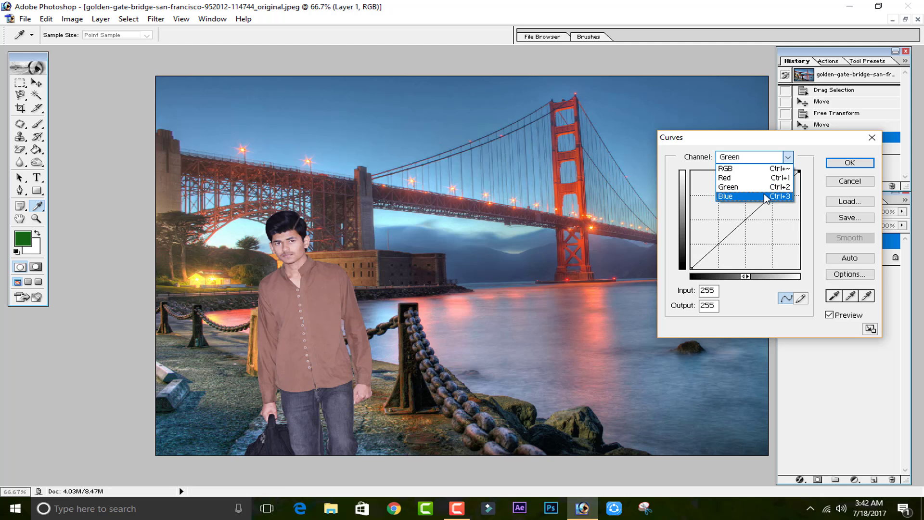
left_click(765, 197)
left_click(786, 158)
left_click(751, 178)
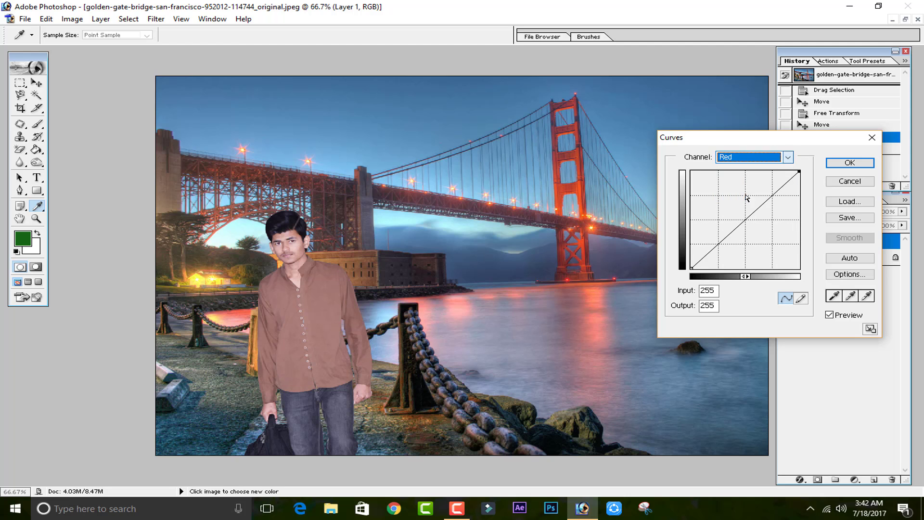
left_click_drag(743, 220, 753, 225)
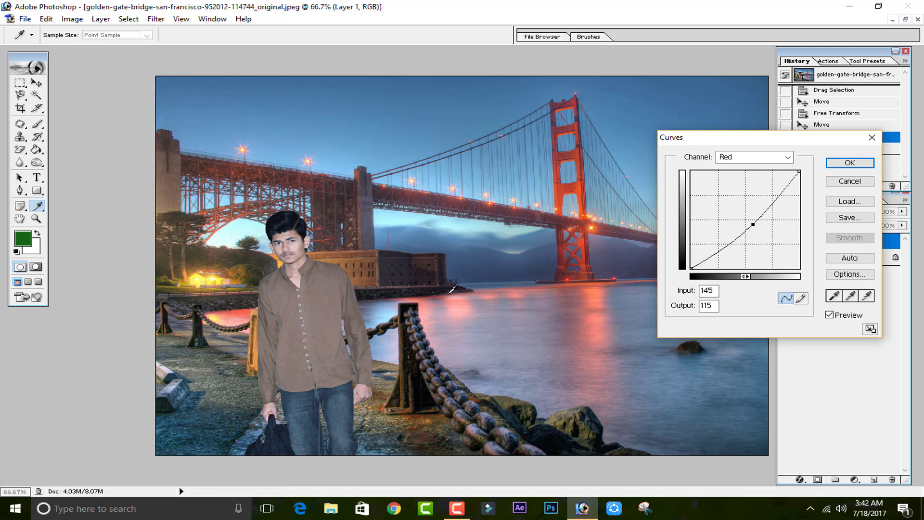
left_click(740, 162)
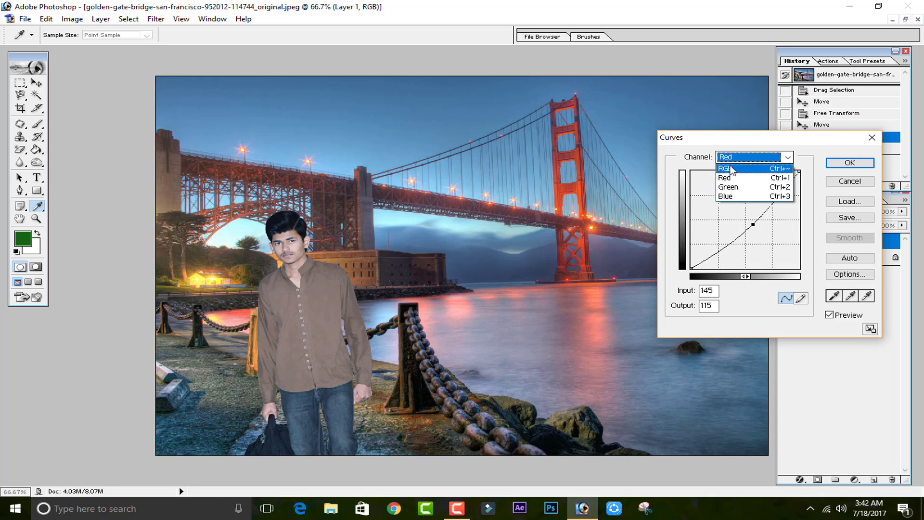
left_click(741, 193)
Step: Set the Green curve point to about 121 input / 133 output
mouse_move(743, 221)
left_mouse_down()
mouse_move(748, 226)
mouse_move(742, 218)
left_mouse_up()
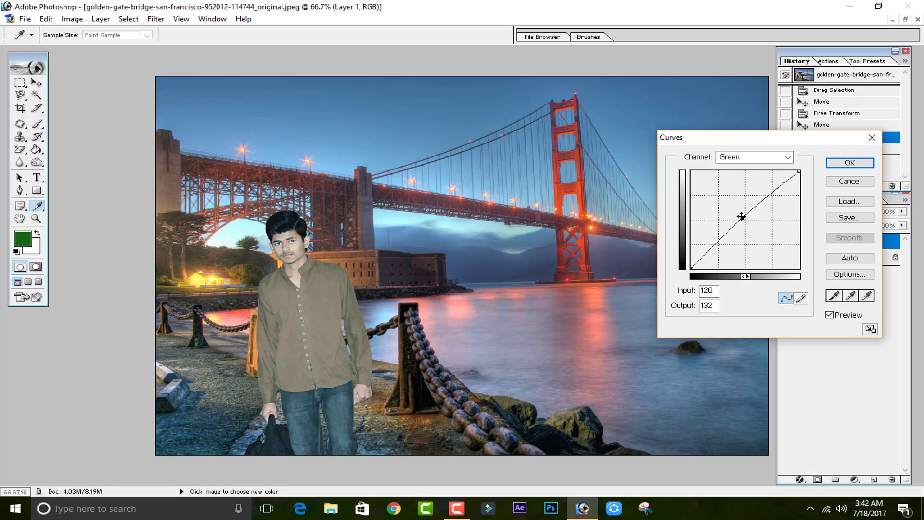
left_click_drag(743, 217, 744, 222)
double_click(702, 289)
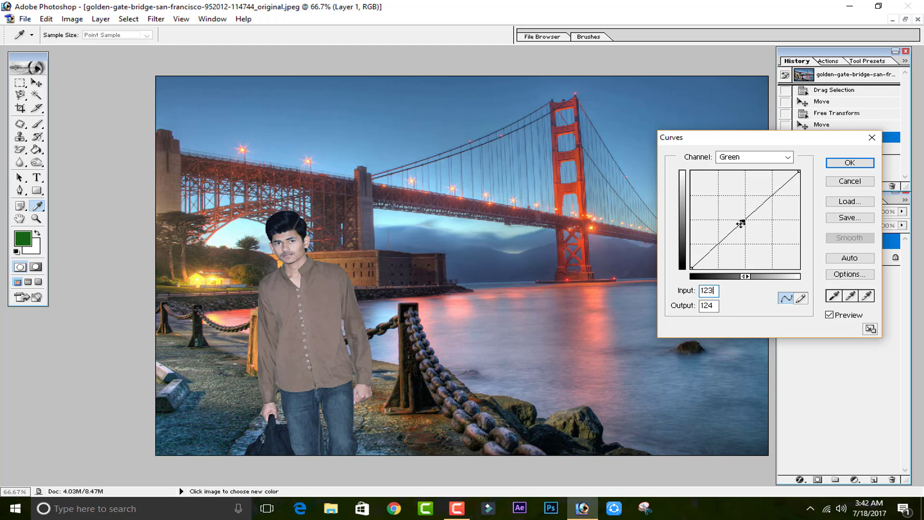
left_click_drag(742, 221, 743, 218)
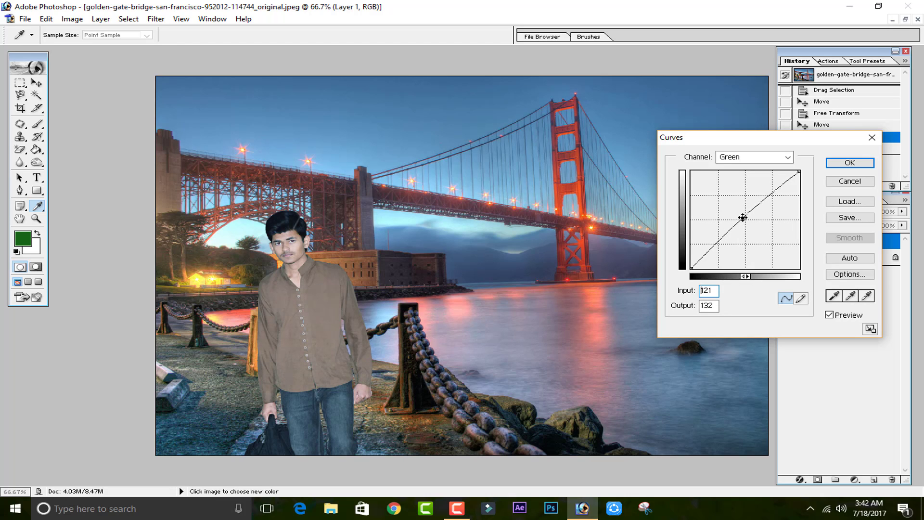
left_click(755, 158)
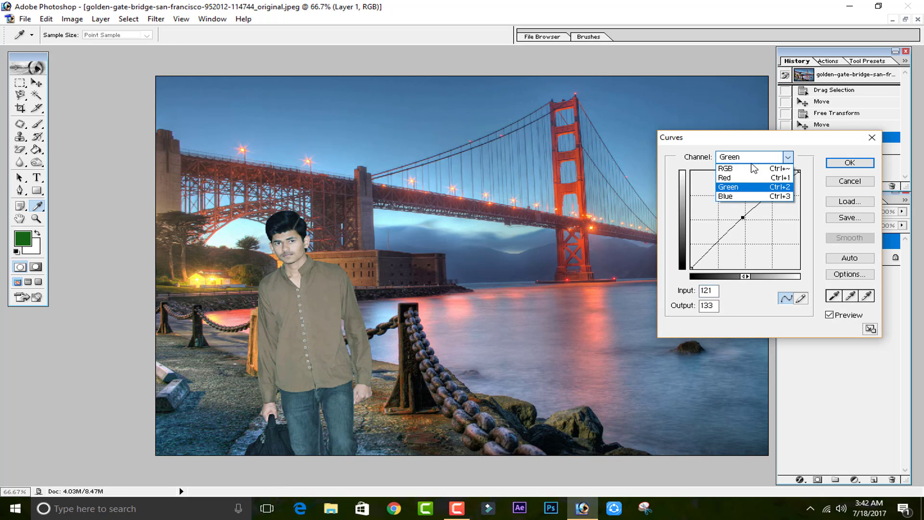
left_click(751, 177)
left_click(749, 158)
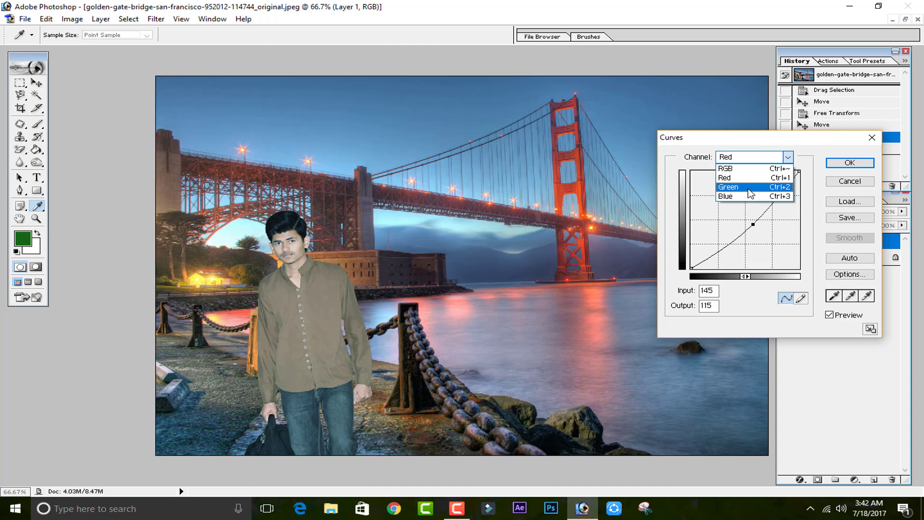
left_click(751, 192)
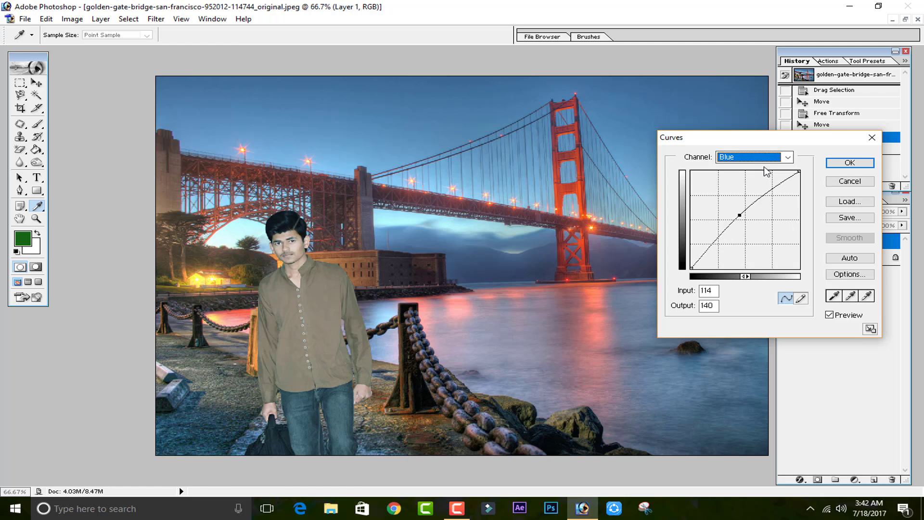
left_click(747, 161)
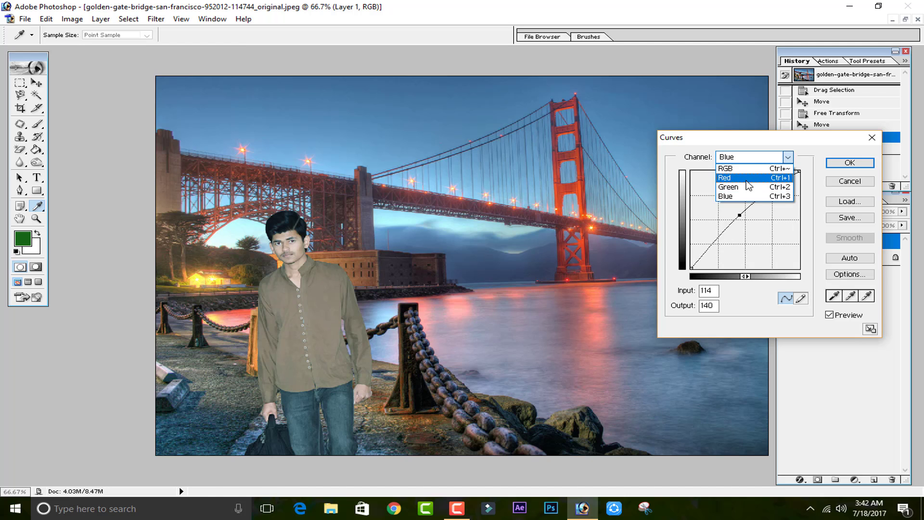
left_click(741, 186)
left_click(743, 217)
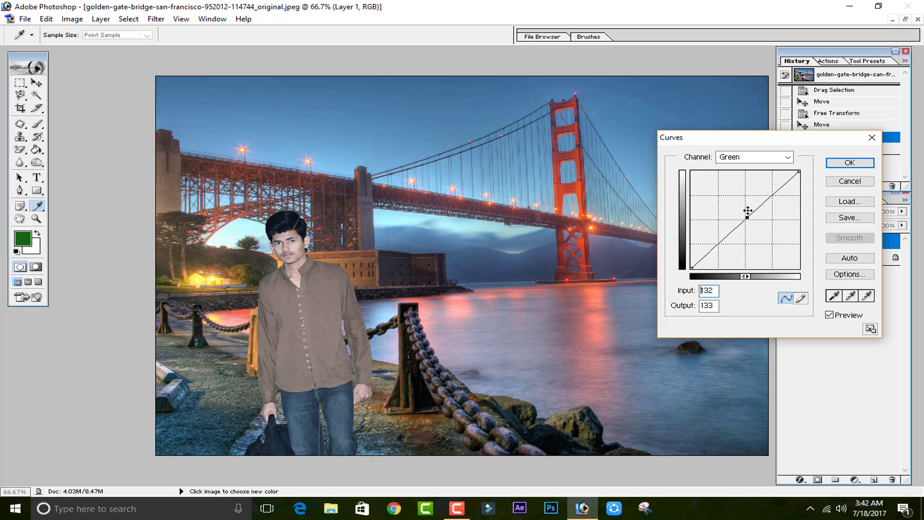
Step: Adjust the Red curve point to about 143 input / 116 output
left_click(751, 157)
left_click(741, 176)
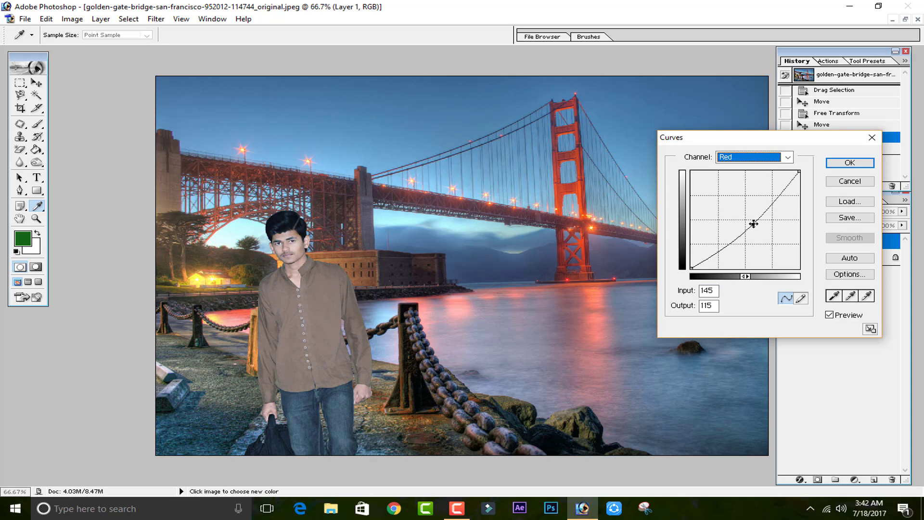
mouse_move(753, 224)
left_mouse_down()
mouse_move(772, 245)
mouse_move(747, 217)
mouse_move(752, 224)
left_mouse_up()
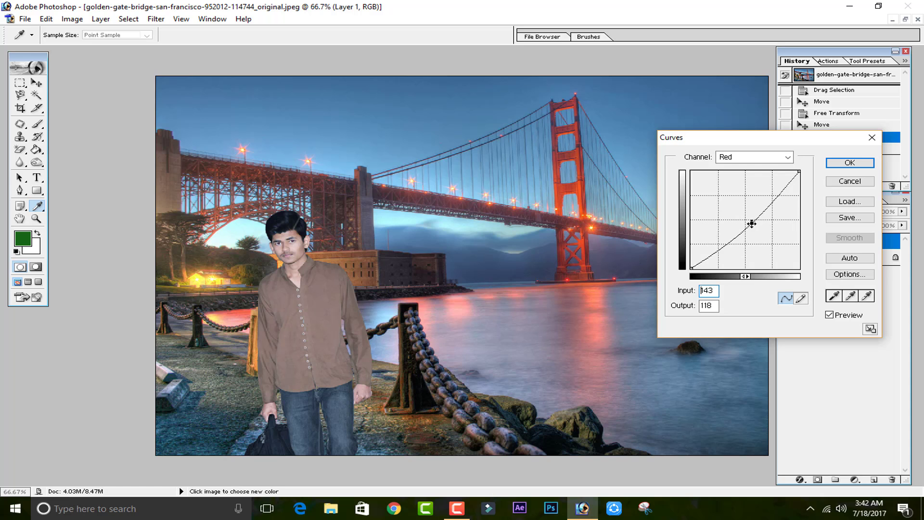
left_click_drag(752, 223, 752, 225)
Step: Apply the Curves correction, then compare it with the Free Transform state in History
left_click(850, 163)
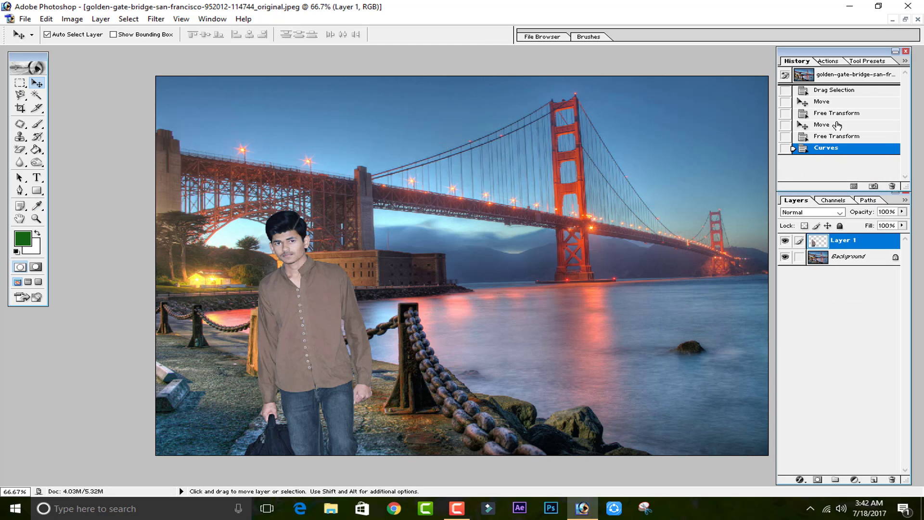
left_click(840, 139)
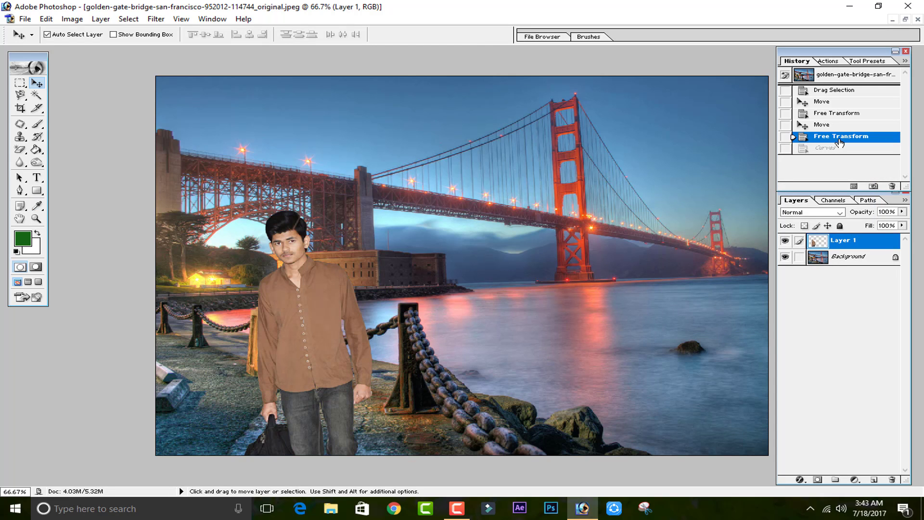
left_click(840, 148)
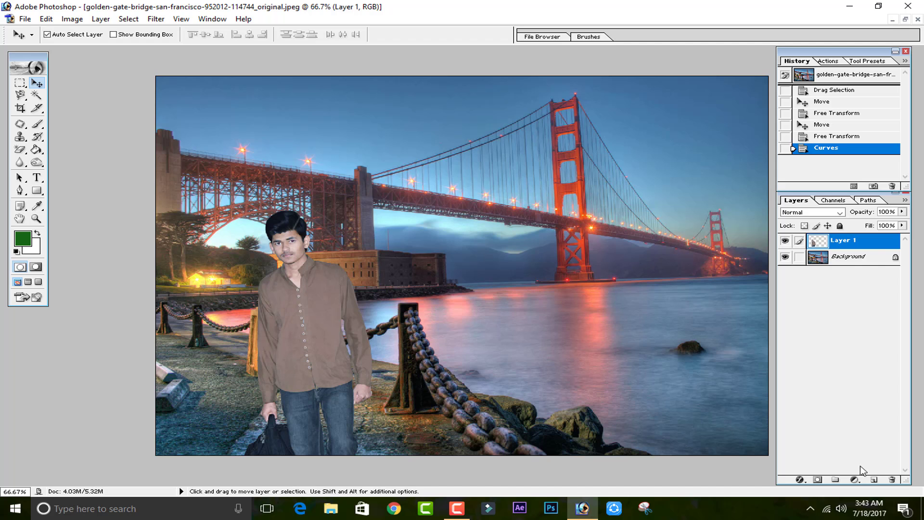
Step: Add a new layer and sample a warm yellow from the house light as foreground colour
left_click(874, 479)
left_click(22, 237)
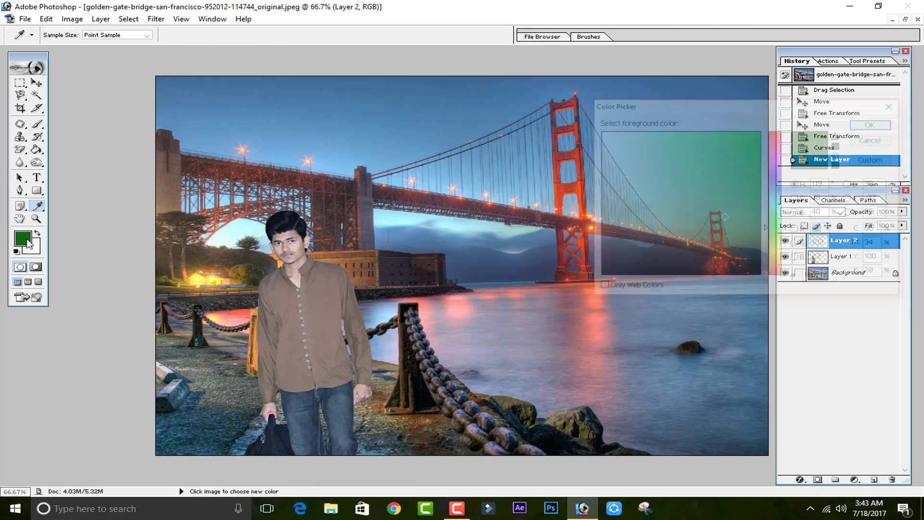
left_click(202, 275)
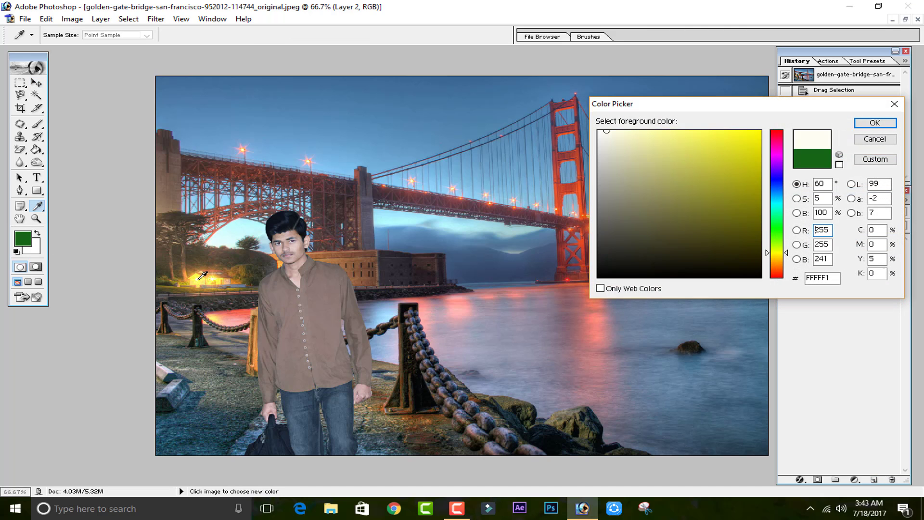
left_click(205, 278)
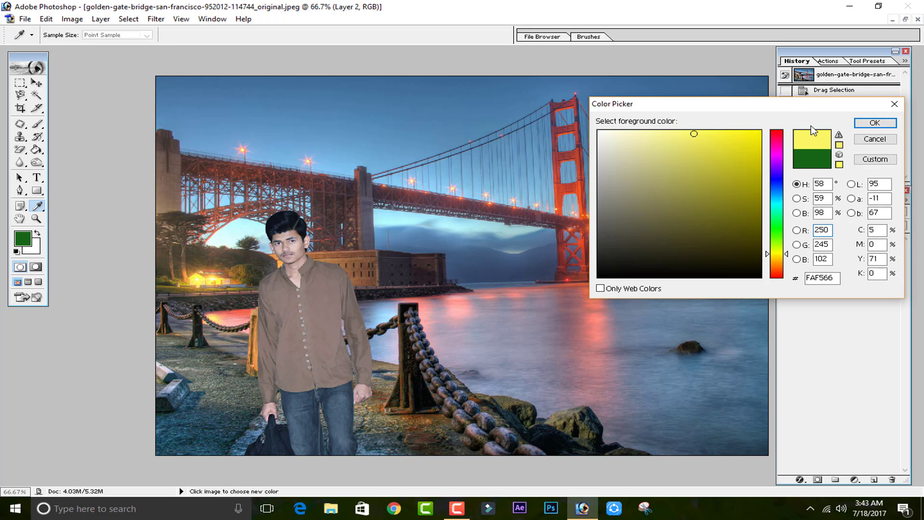
left_click(875, 123)
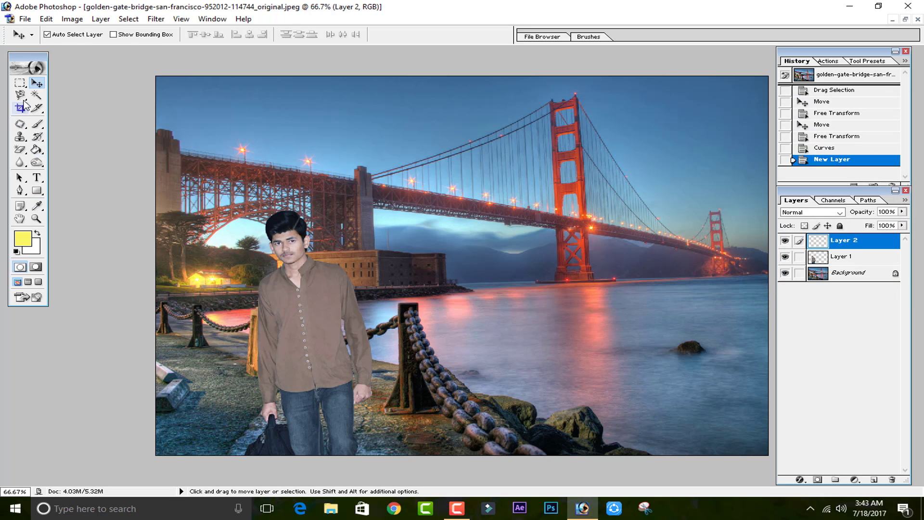
Step: Paint a large glow over the house light with the 200 px soft brush
left_click(37, 123)
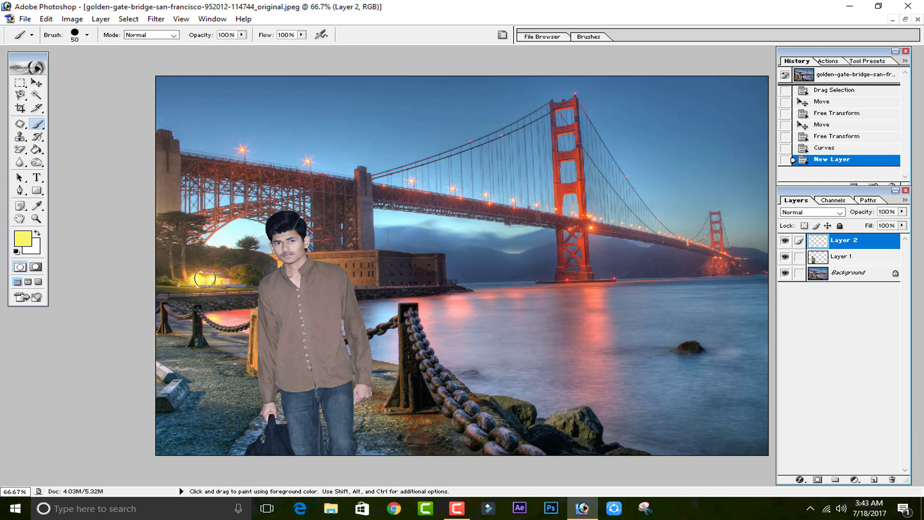
left_click(204, 279)
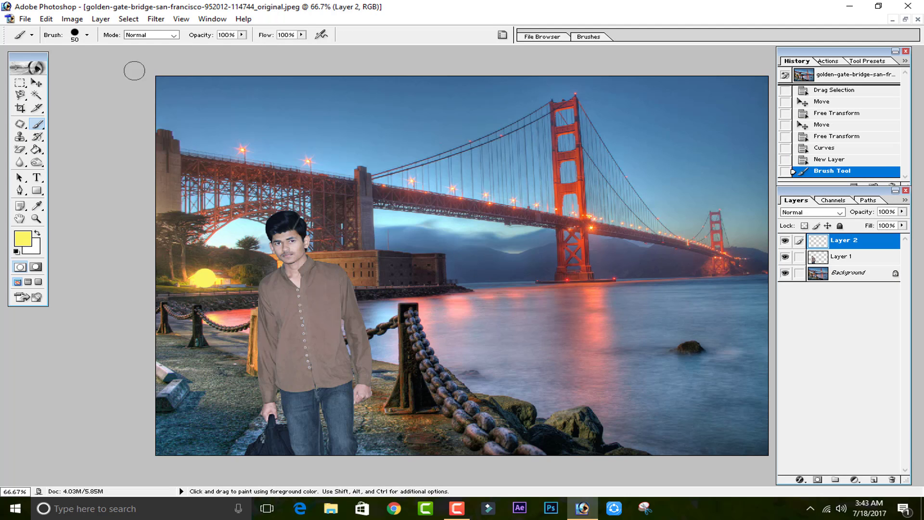
left_click(831, 158)
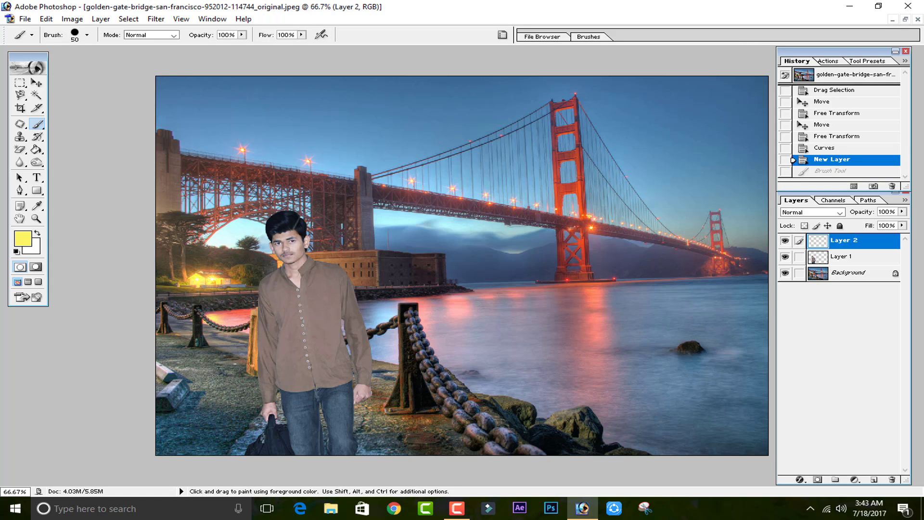
left_click(87, 35)
scroll(92, 159, "down", 3)
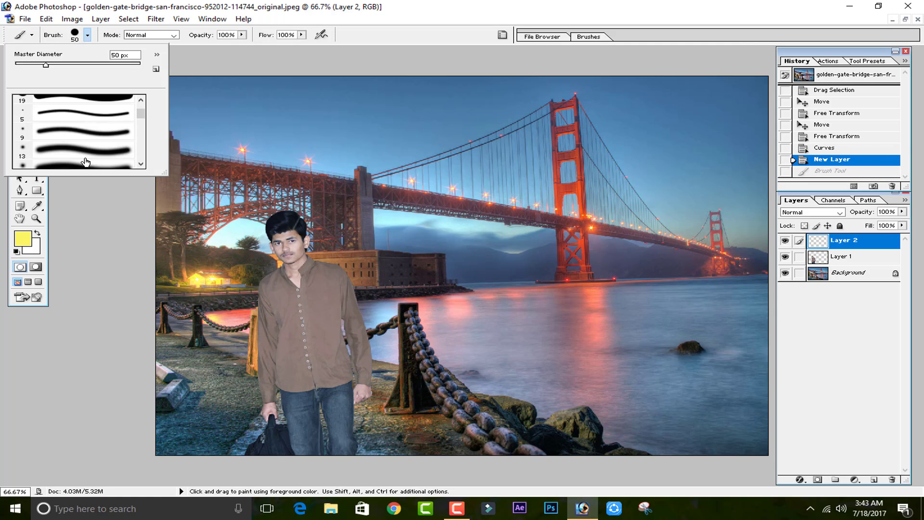
left_click(92, 159)
scroll(77, 144, "down", 2)
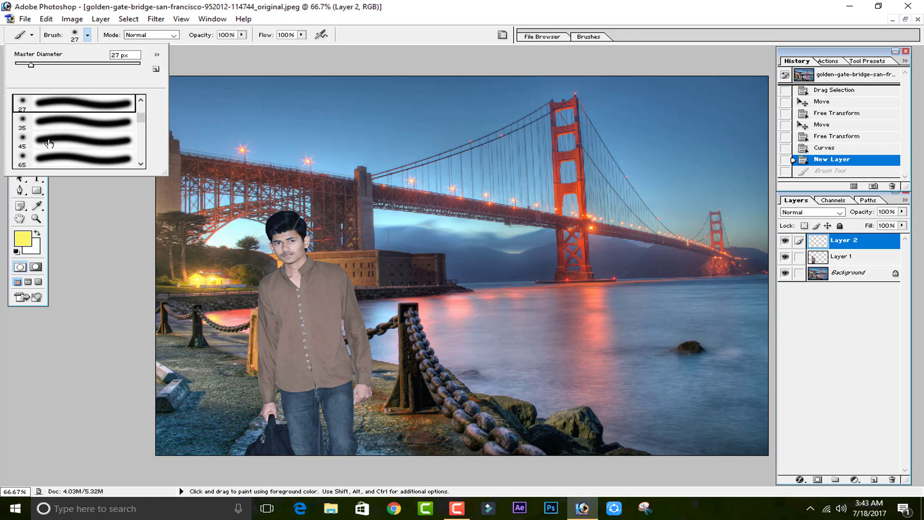
scroll(77, 144, "down", 2)
left_click(82, 149)
left_click_drag(215, 268, 214, 284)
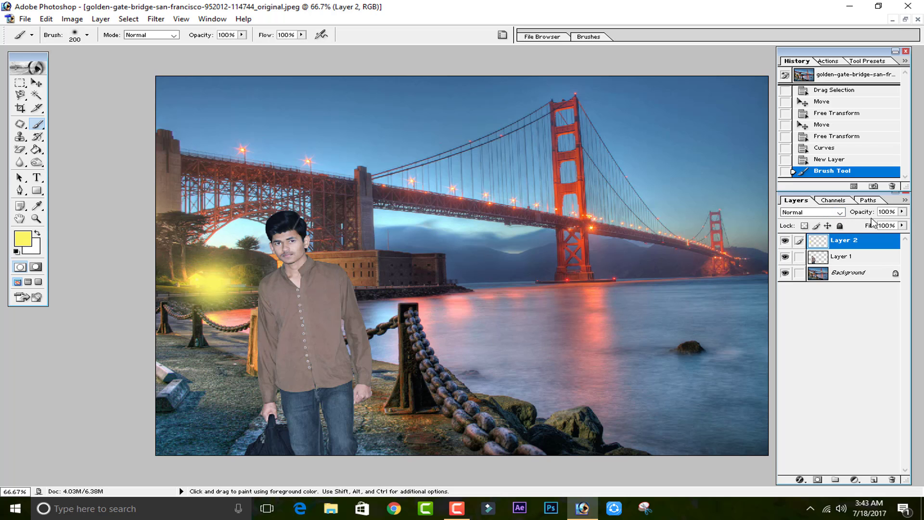
Step: Set the yellow glow layer (Layer 2) to Soft Light blending after trying Overlay
left_click(840, 212)
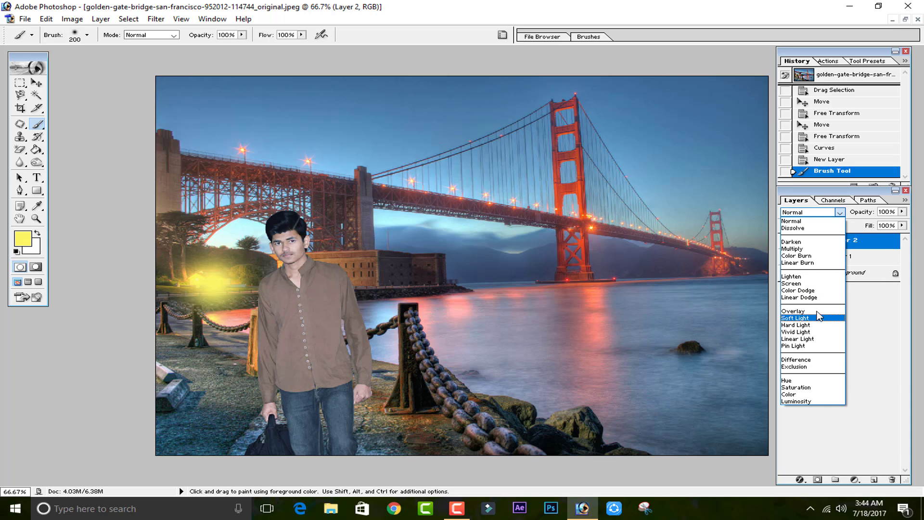
left_click(813, 311)
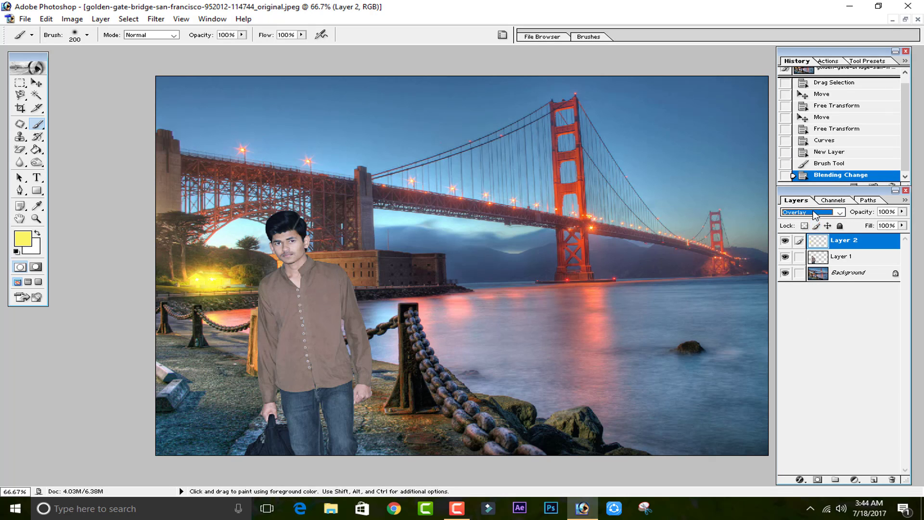
left_click(816, 212)
left_click(809, 319)
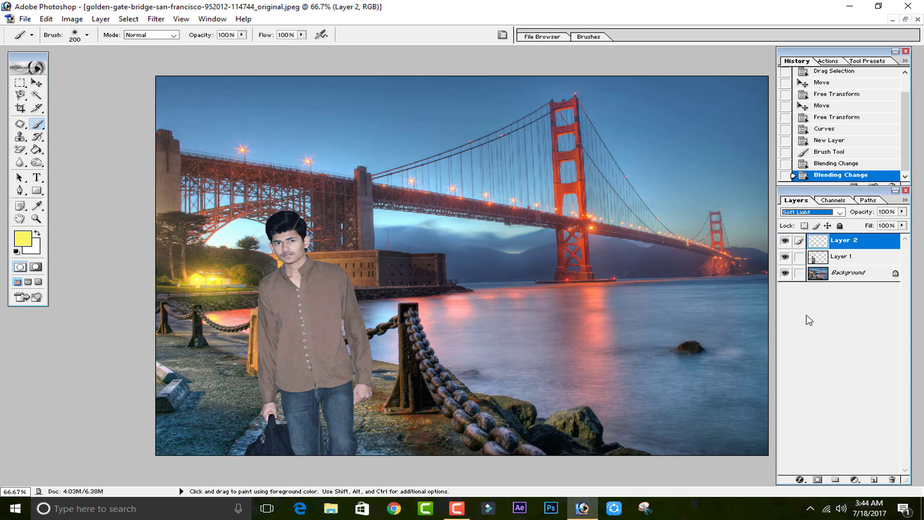
Step: Scale the glow up to about 223%, nudge it left over the shoreline, and commit
key("ctrl+t")
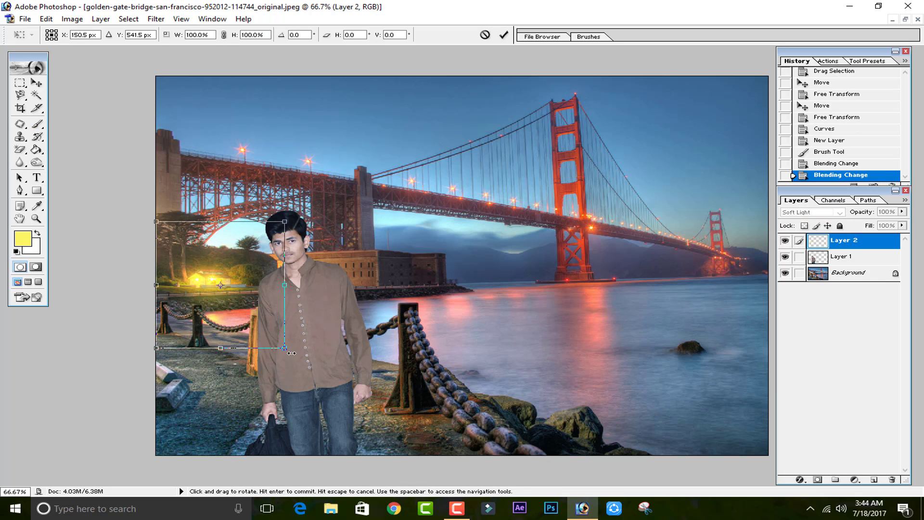
mouse_move(291, 353)
left_mouse_down()
mouse_move(377, 489)
mouse_move(347, 408)
left_mouse_up()
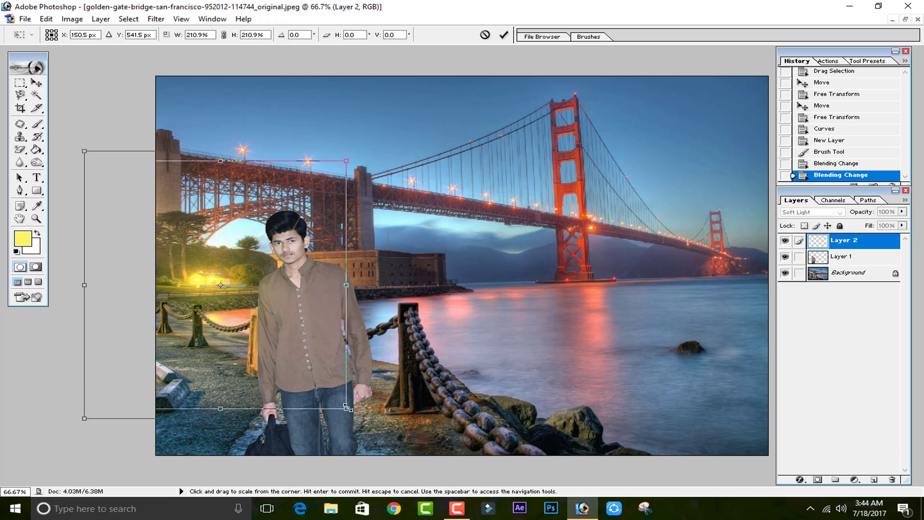
left_click_drag(347, 408, 370, 437)
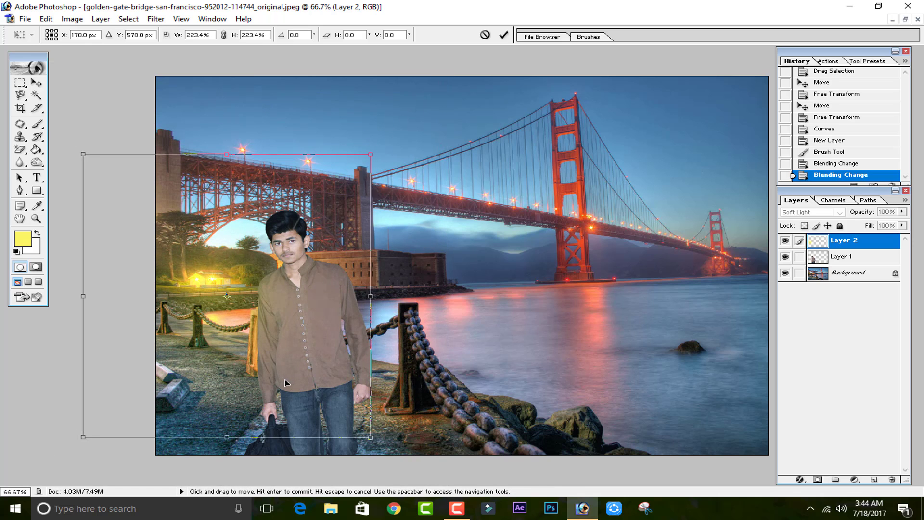
left_click_drag(285, 383, 270, 371)
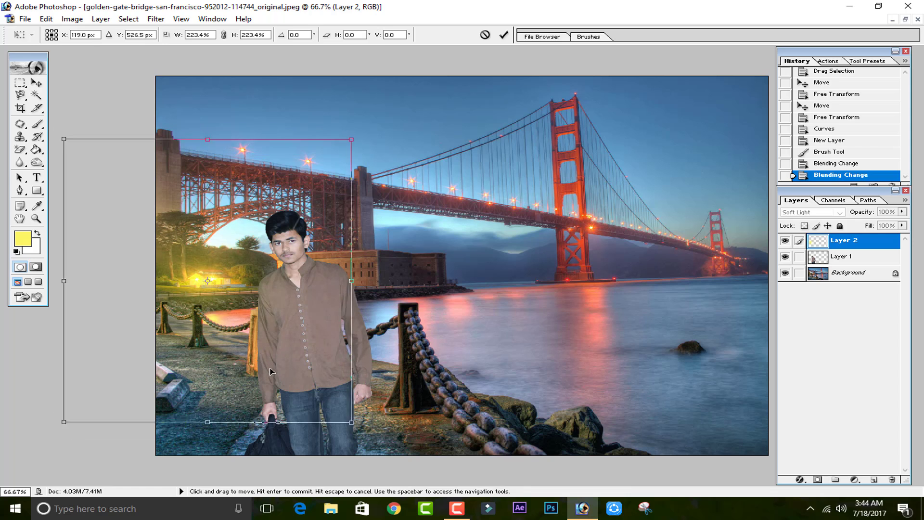
left_click(504, 34)
left_click(809, 213)
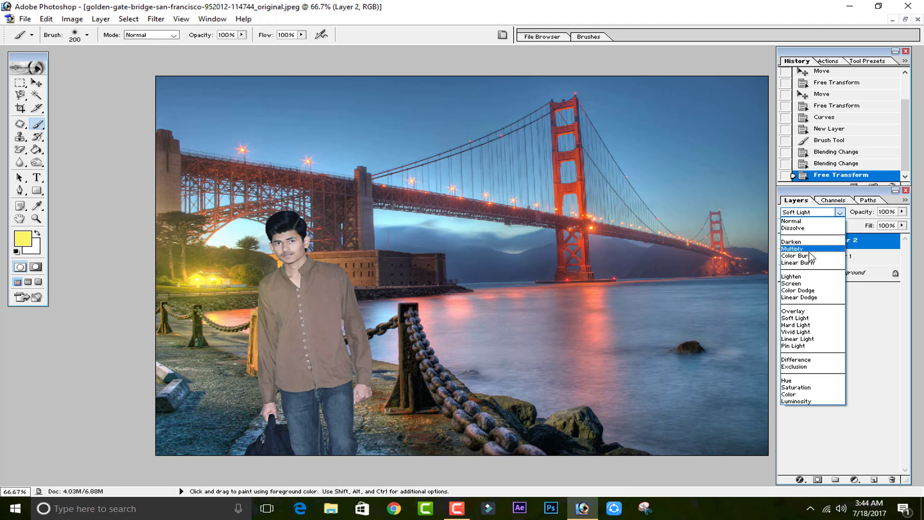
left_click(799, 325)
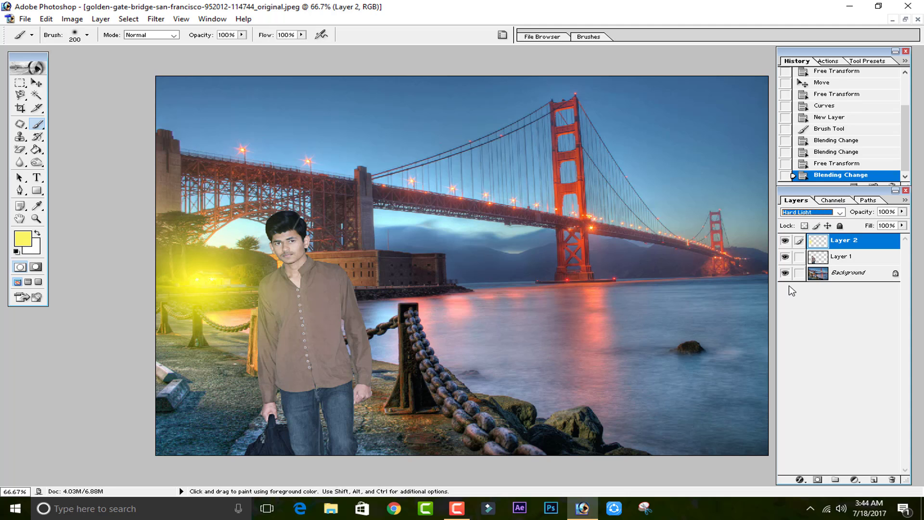
left_click(840, 212)
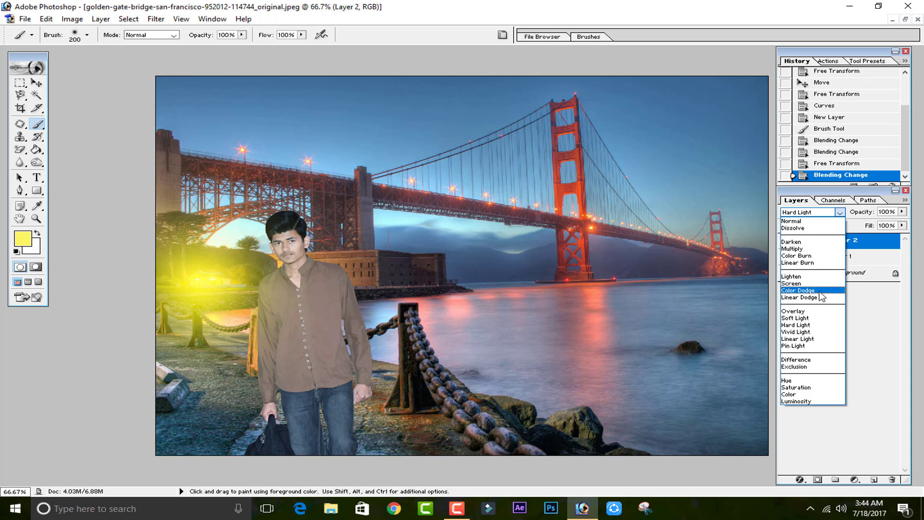
left_click(811, 312)
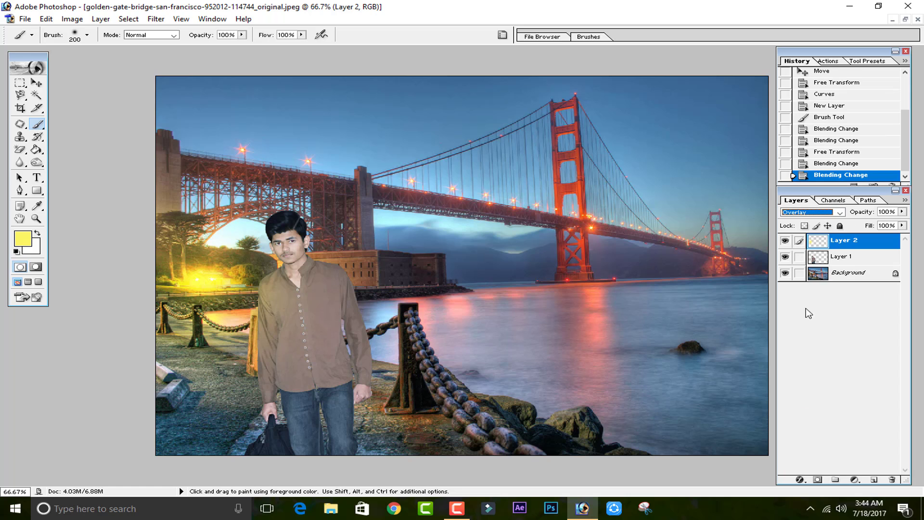
left_click(820, 214)
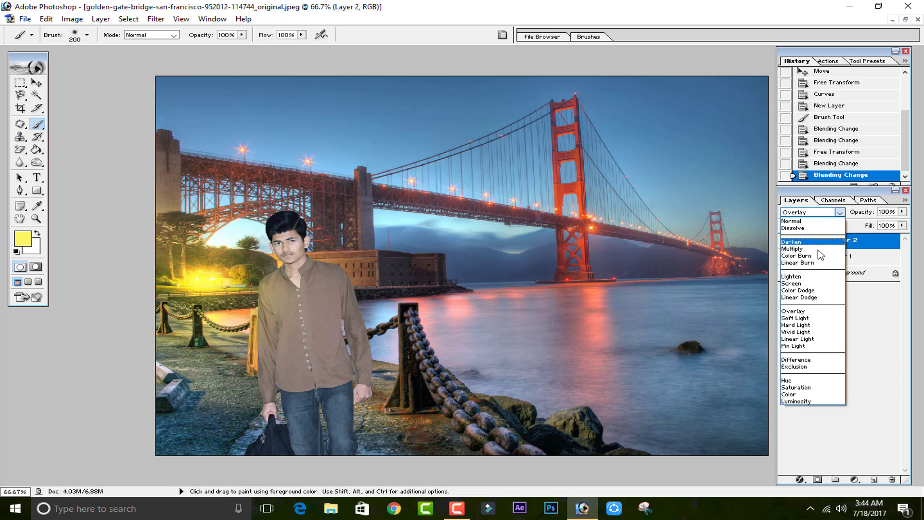
left_click(795, 318)
left_click(821, 215)
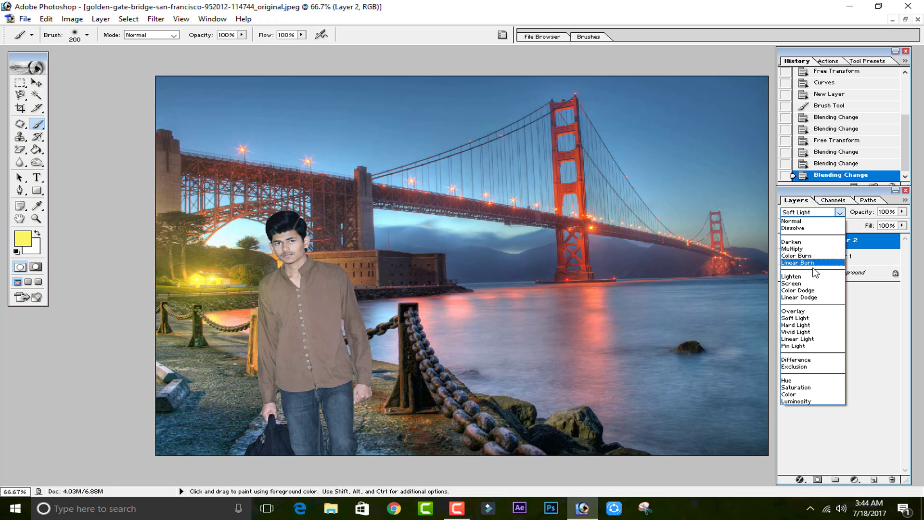
left_click(802, 255)
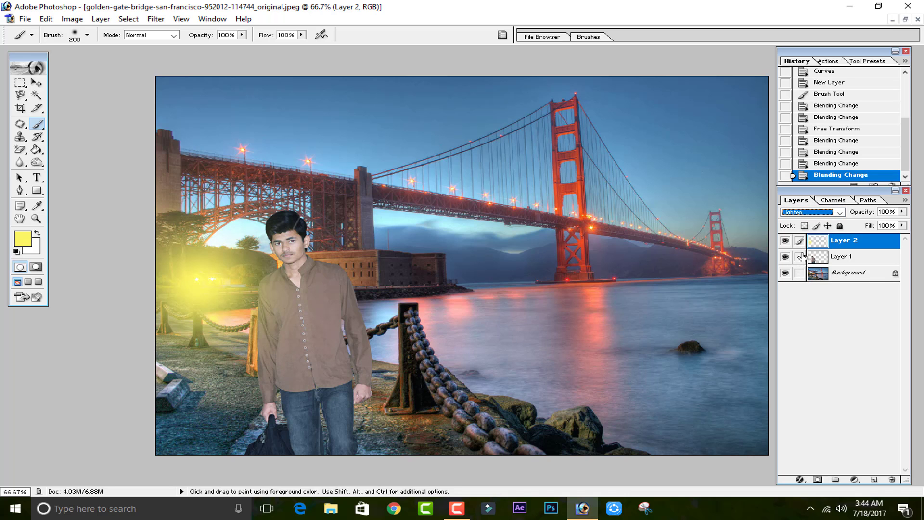
left_click(820, 212)
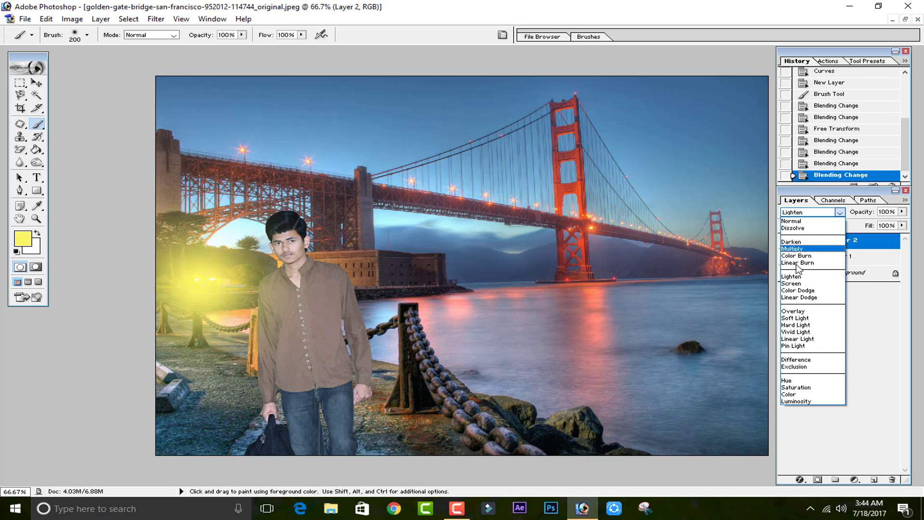
left_click(795, 318)
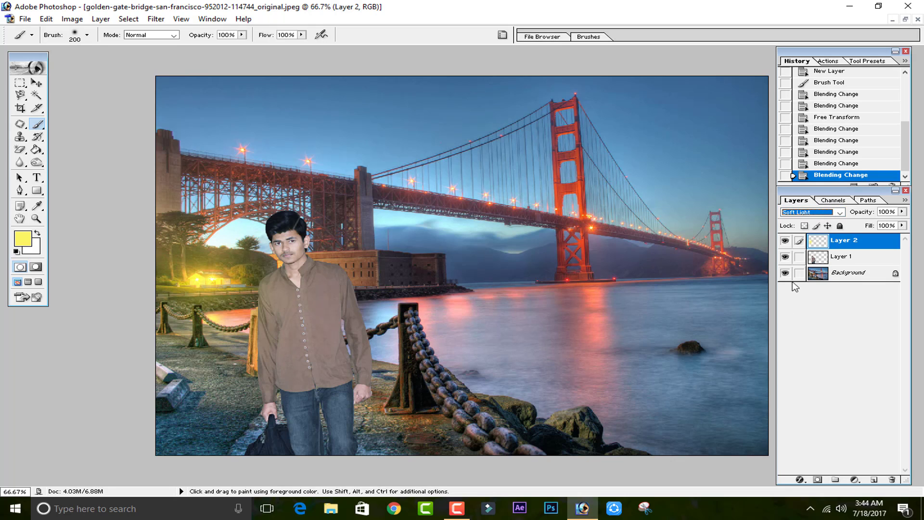
left_click(785, 240)
left_click(785, 240)
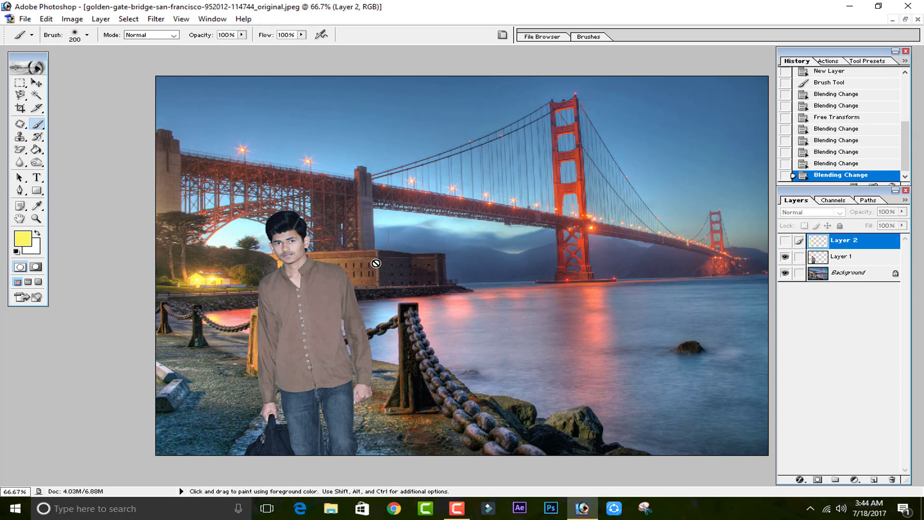
left_click(784, 240)
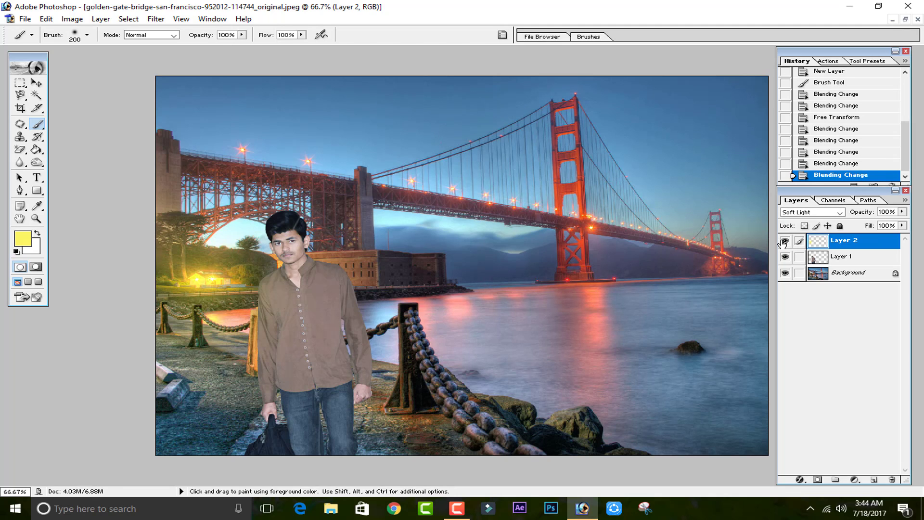
Step: At 100% zoom, paint extra soft yellow glow over the lower-left road and posts
key("ctrl+minus")
key("ctrl+minus")
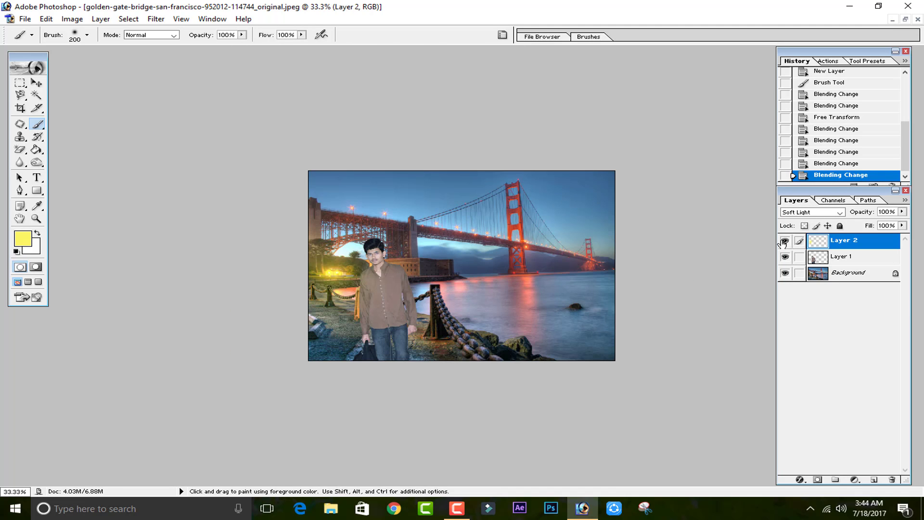
key("ctrl+minus")
key("ctrl+plus")
key("ctrl+plus")
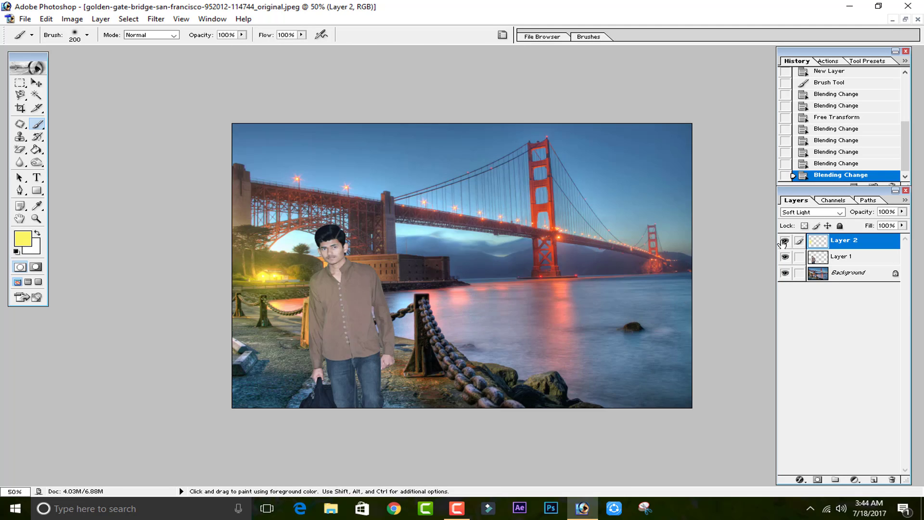
key("ctrl+plus")
key("ctrl+plus")
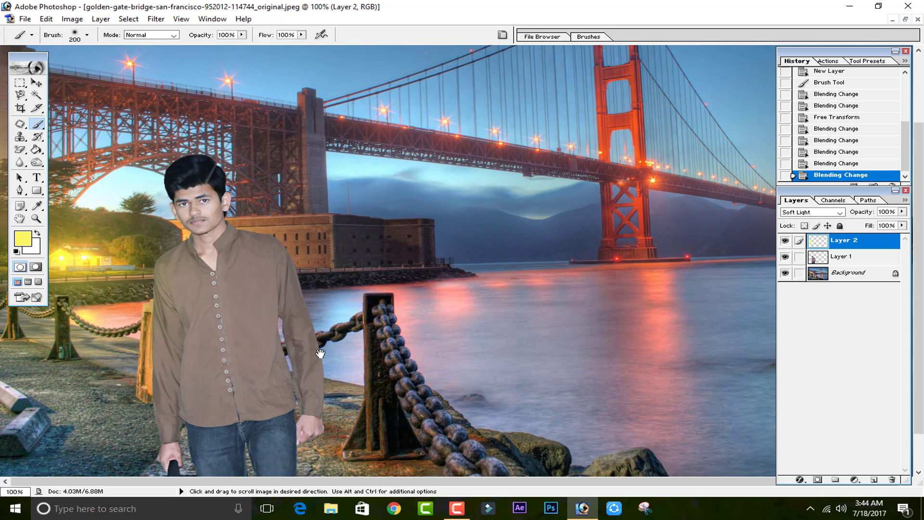
mouse_move(113, 324)
left_mouse_down()
mouse_move(113, 302)
mouse_move(116, 331)
mouse_move(130, 289)
mouse_move(118, 297)
mouse_move(122, 270)
mouse_move(81, 293)
mouse_move(111, 337)
left_mouse_up()
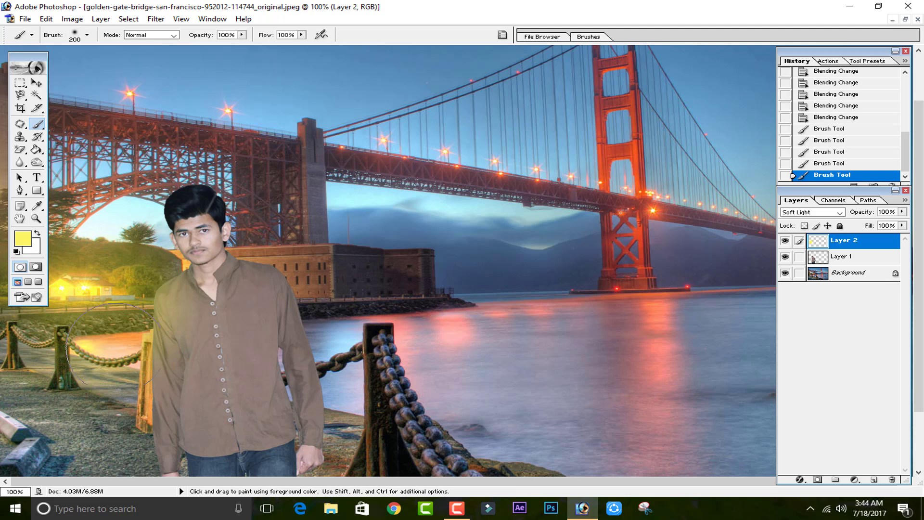
left_click_drag(96, 380, 159, 370)
key("ctrl+minus")
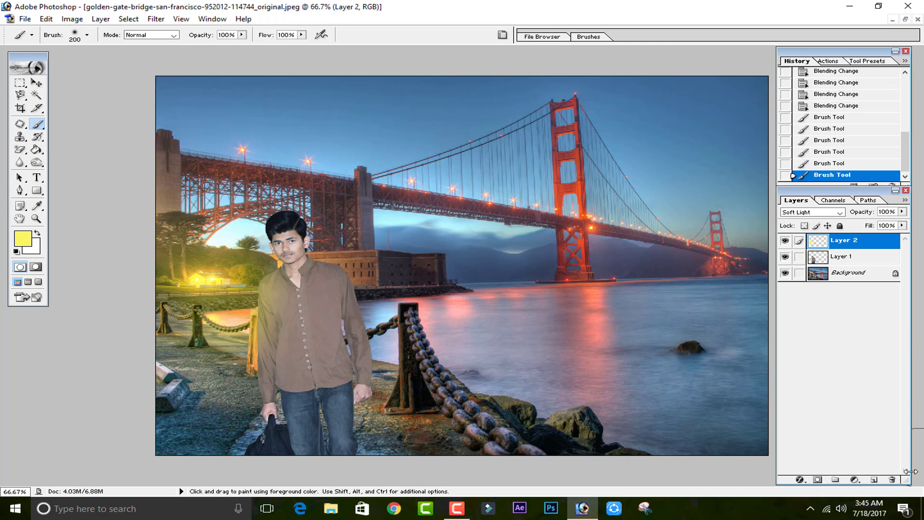
Step: Set Layer 2 opacity to 70%, add Layer 3, and paint a sampled red stroke down the man's side
left_click_drag(902, 214, 885, 221)
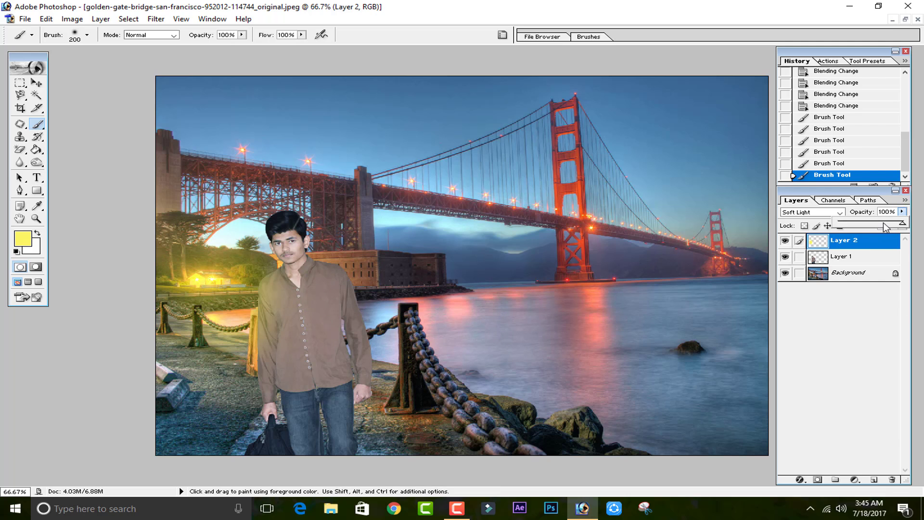
left_click(882, 322)
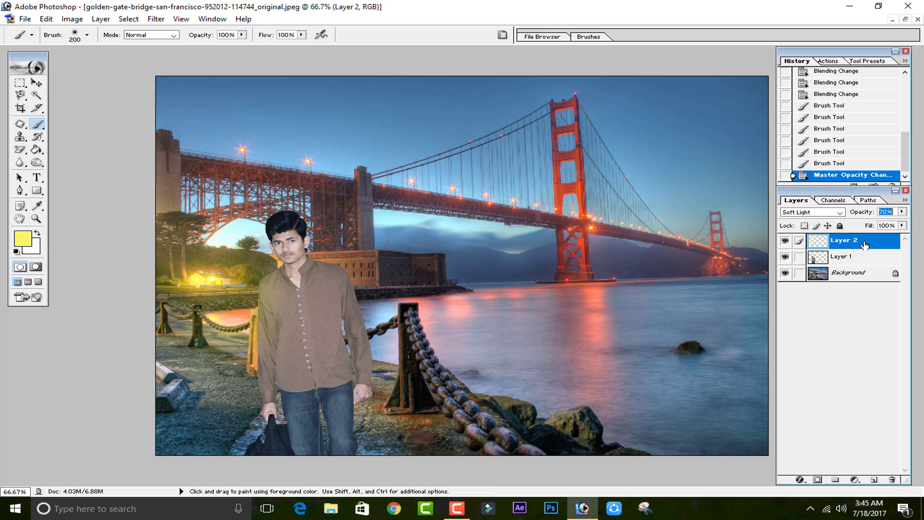
left_click(873, 479)
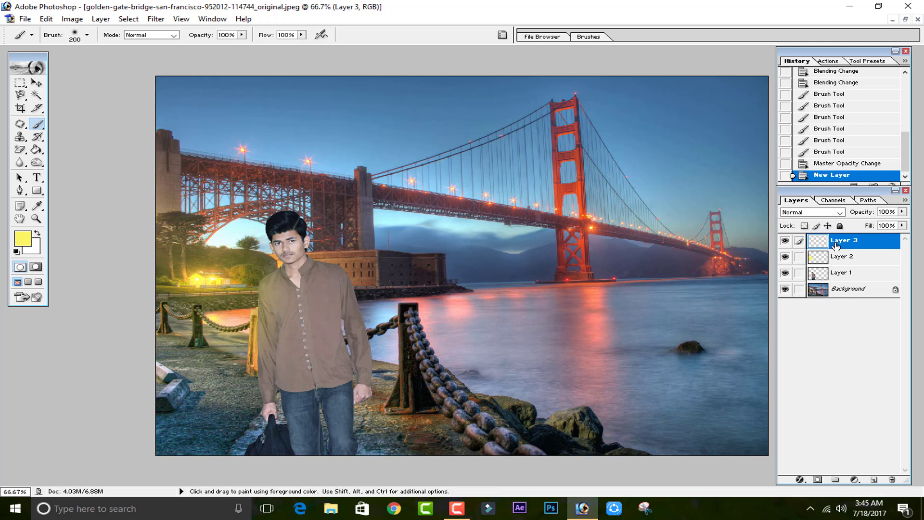
key("alt")
left_click_drag(338, 251, 381, 367)
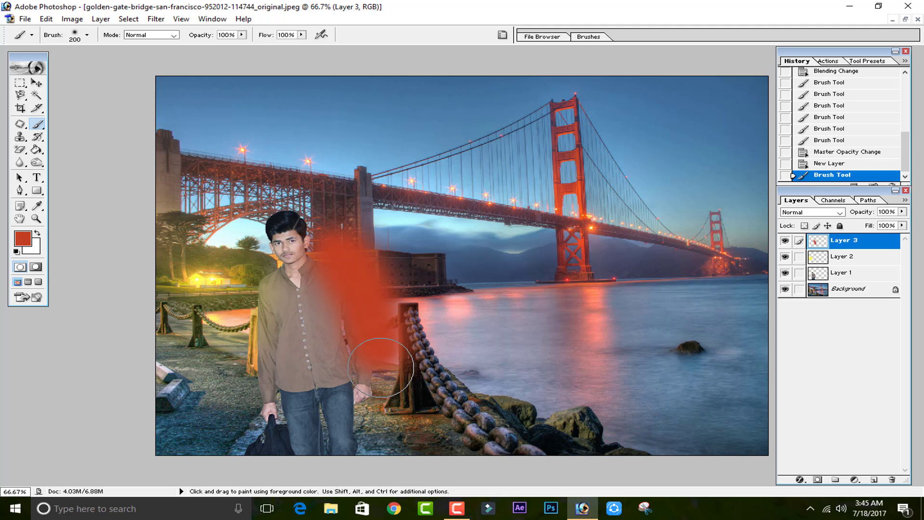
Step: Set Layer 3 to Soft Light and paint more red glow beside the man and around his head
left_click(823, 214)
left_click(817, 320)
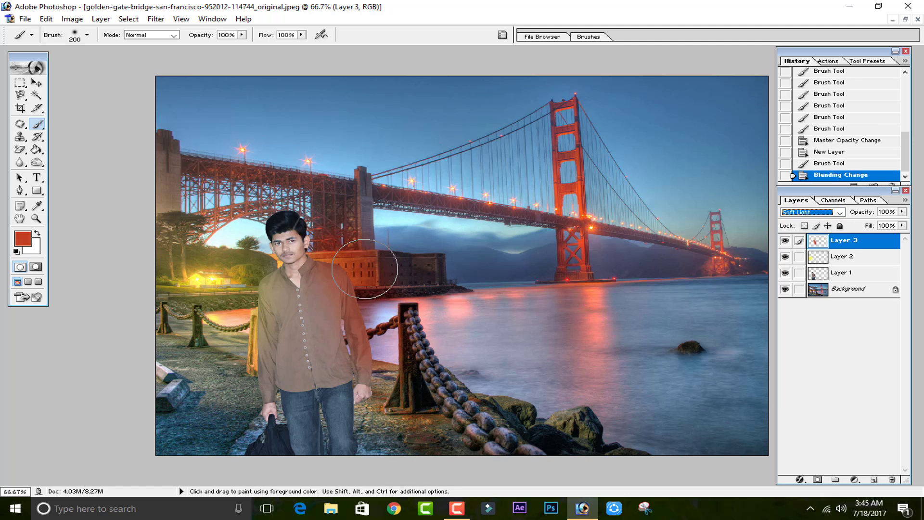
key("Return")
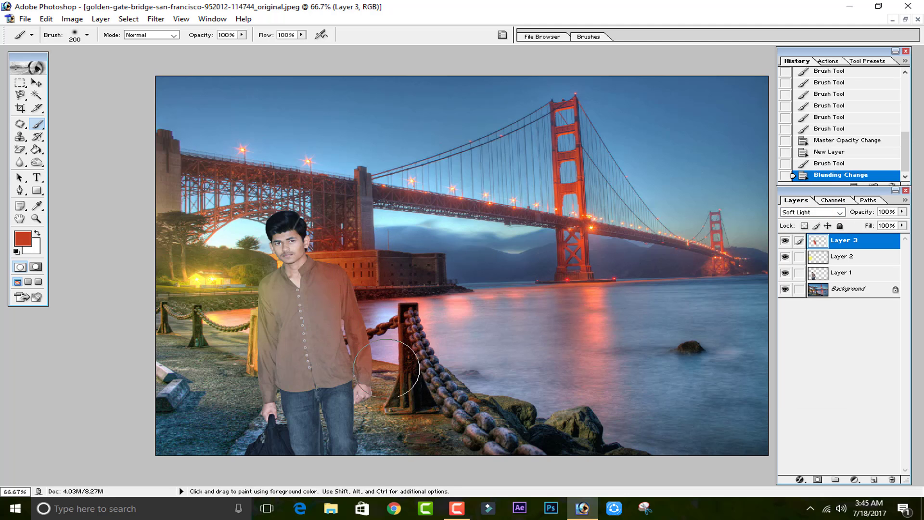
left_click_drag(386, 368, 390, 336)
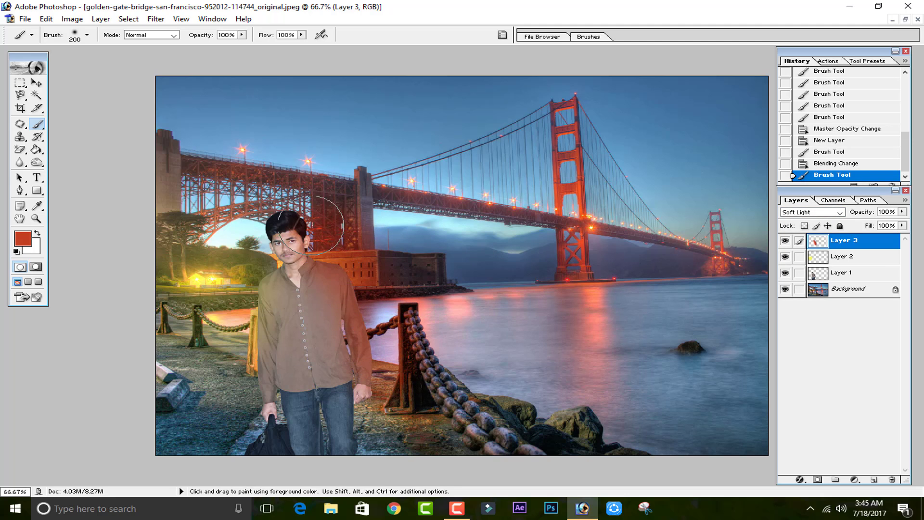
mouse_move(309, 207)
left_mouse_down()
mouse_move(285, 198)
mouse_move(334, 236)
mouse_move(368, 366)
left_mouse_up()
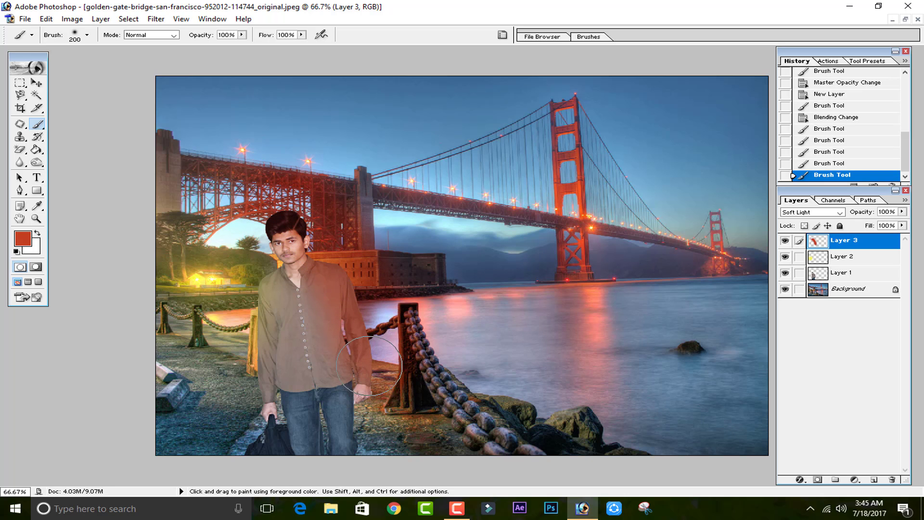
Step: Zoom in to 200% and paint red glow across the man's shoulder and chest
key("ctrl+plus")
key("ctrl+plus")
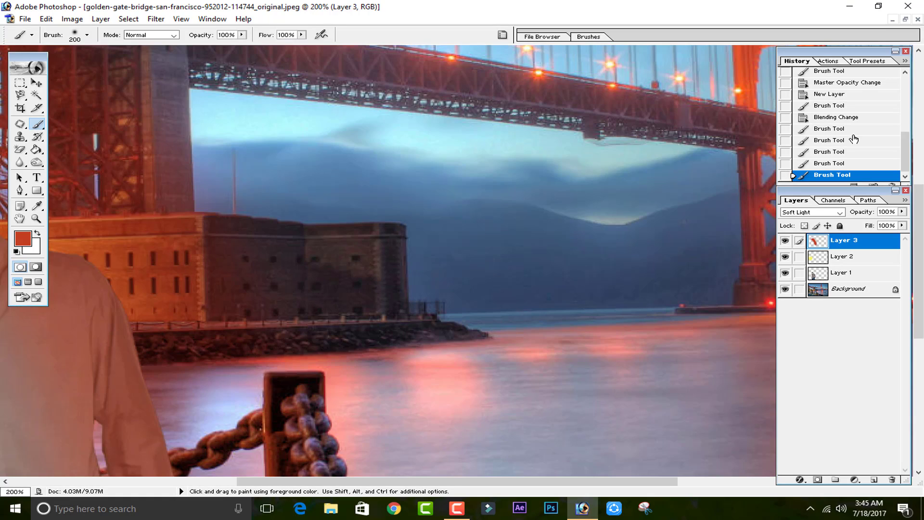
left_click_drag(364, 360, 436, 319)
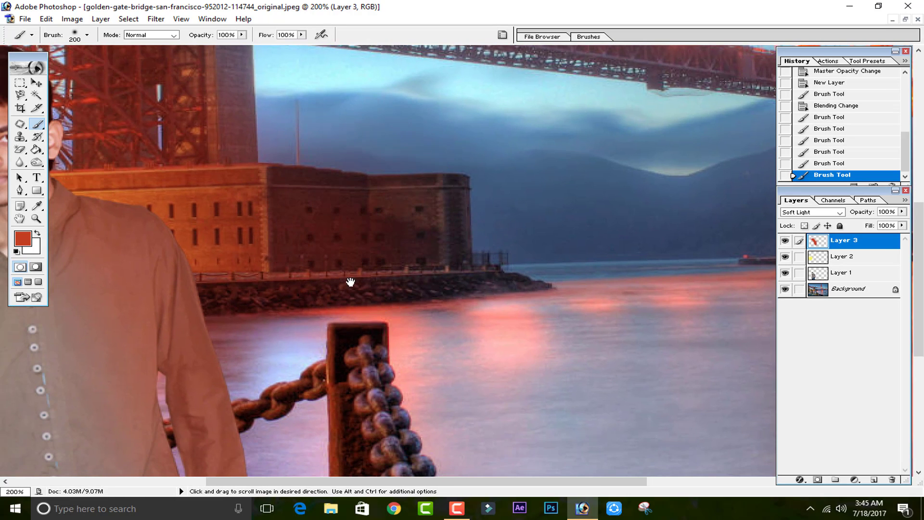
mouse_move(350, 280)
left_mouse_down()
mouse_move(415, 332)
mouse_move(476, 241)
mouse_move(471, 269)
mouse_move(448, 269)
mouse_move(497, 231)
left_mouse_up()
left_click_drag(399, 144, 424, 202)
left_click_drag(482, 145, 529, 192)
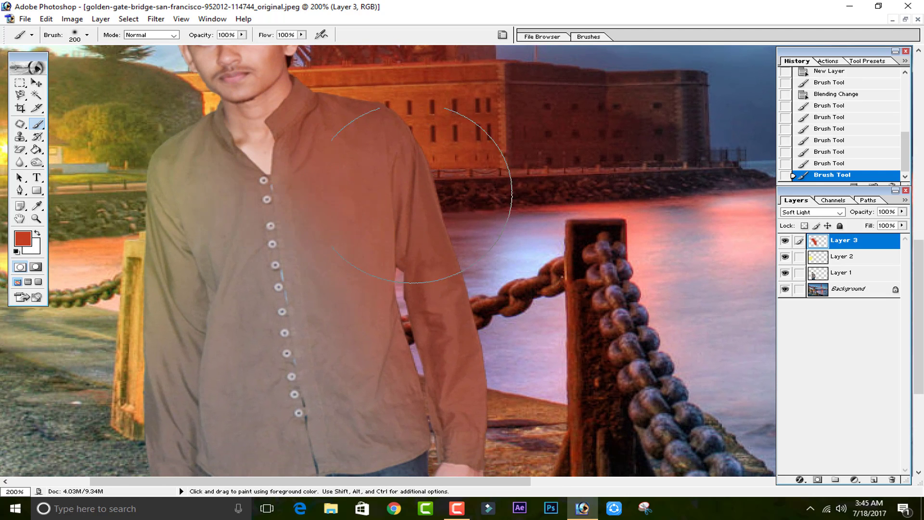
key("ctrl+minus")
key("ctrl+minus")
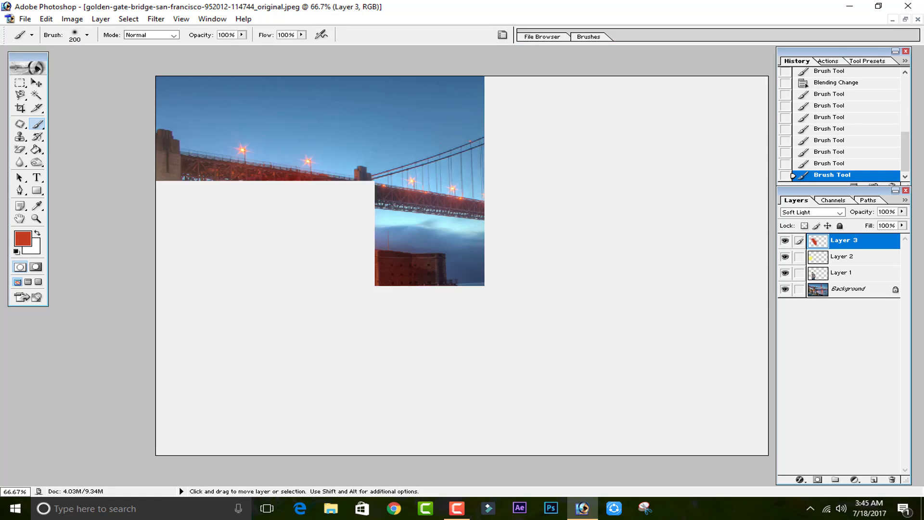
key("ctrl+plus")
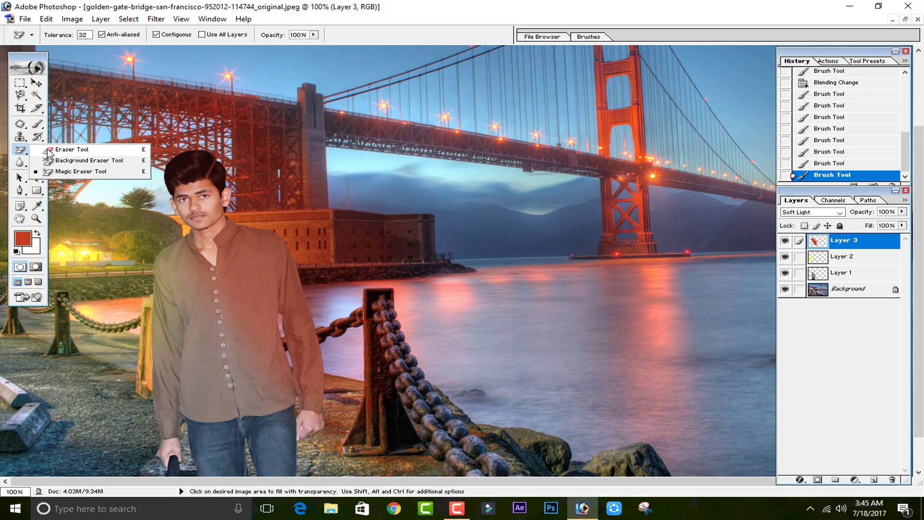
Step: Switch to the Eraser with a 200 px brush size
left_click_drag(20, 149, 53, 153)
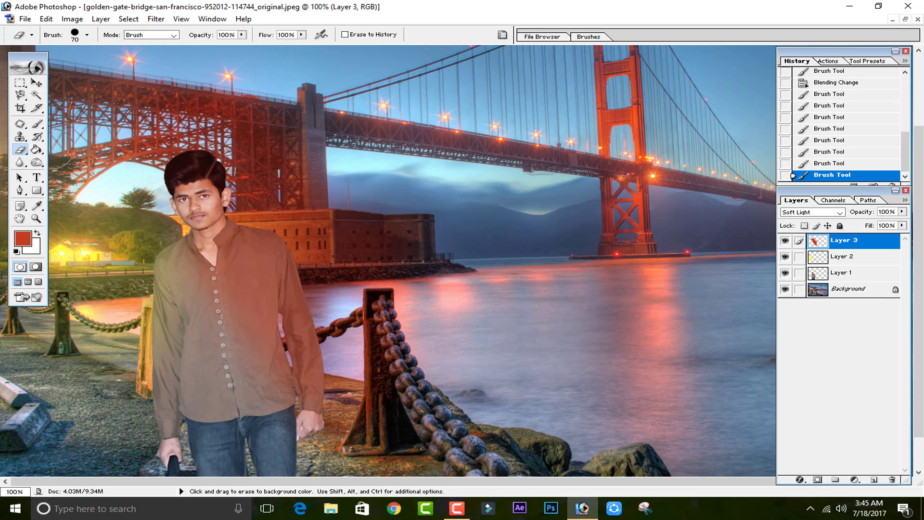
left_click(88, 35)
scroll(72, 130, "down", 3)
scroll(72, 130, "down", 2)
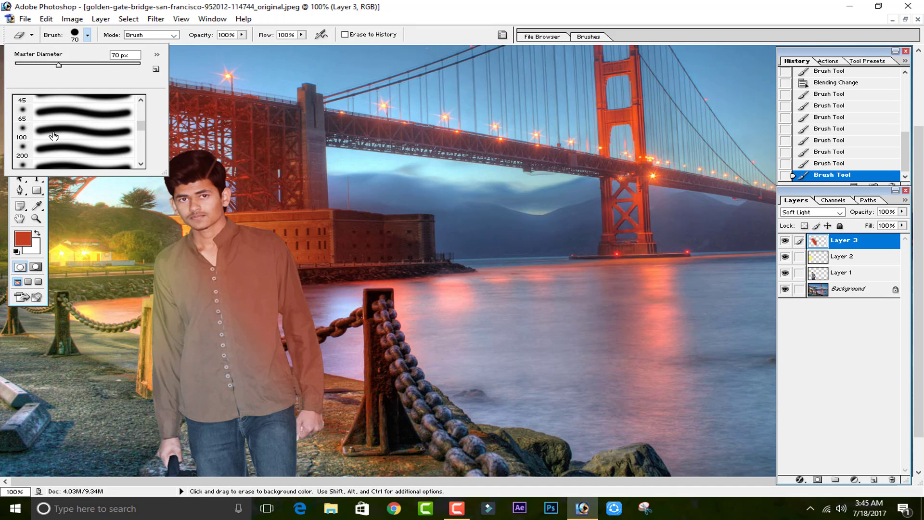
left_click(58, 155)
left_click(208, 278)
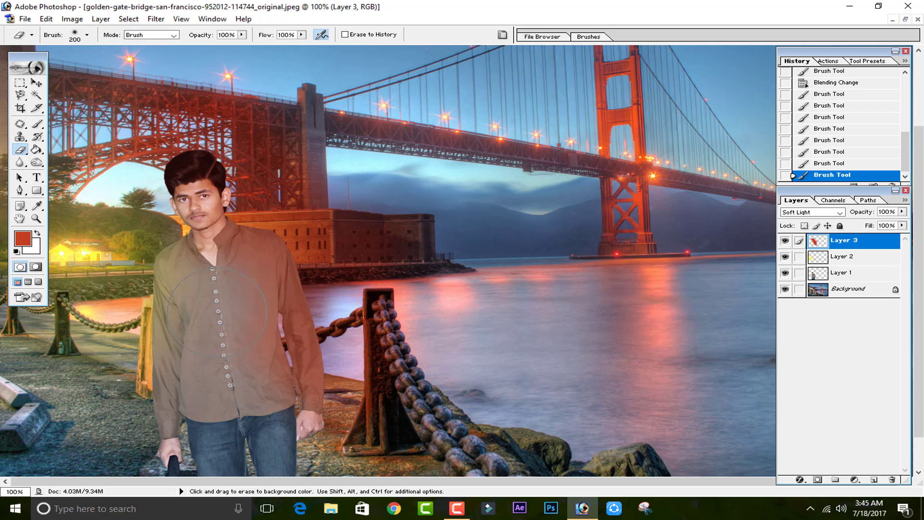
Step: Erase the red glow from the man's jeans, face and collar, then repaint a little near the collar
left_click_drag(240, 385, 244, 402)
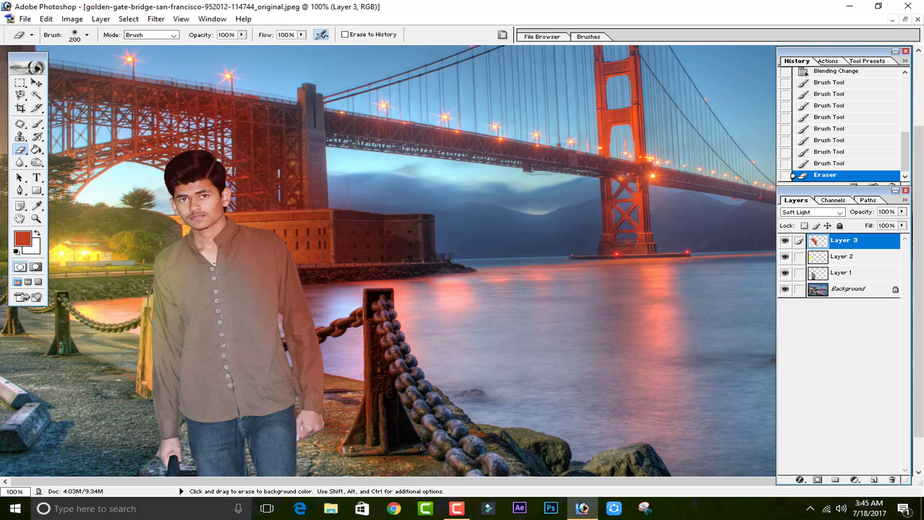
left_click_drag(159, 217, 202, 209)
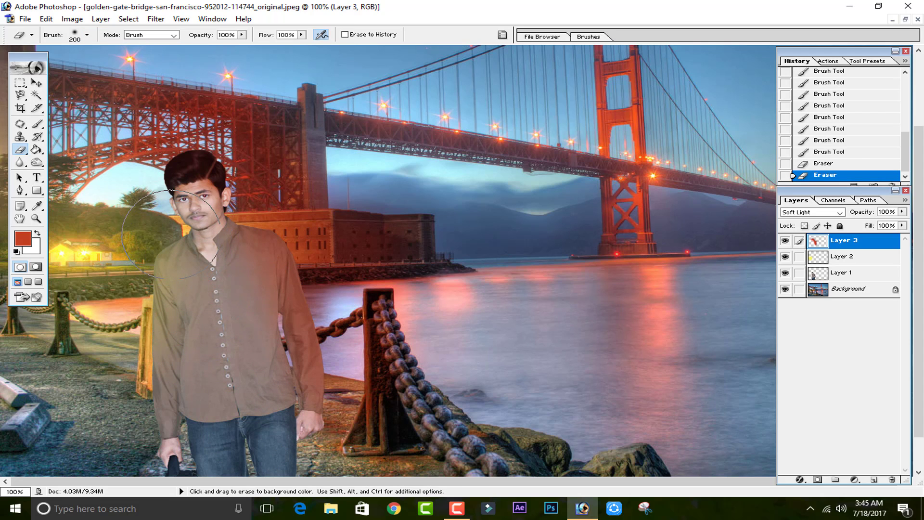
left_click(37, 123)
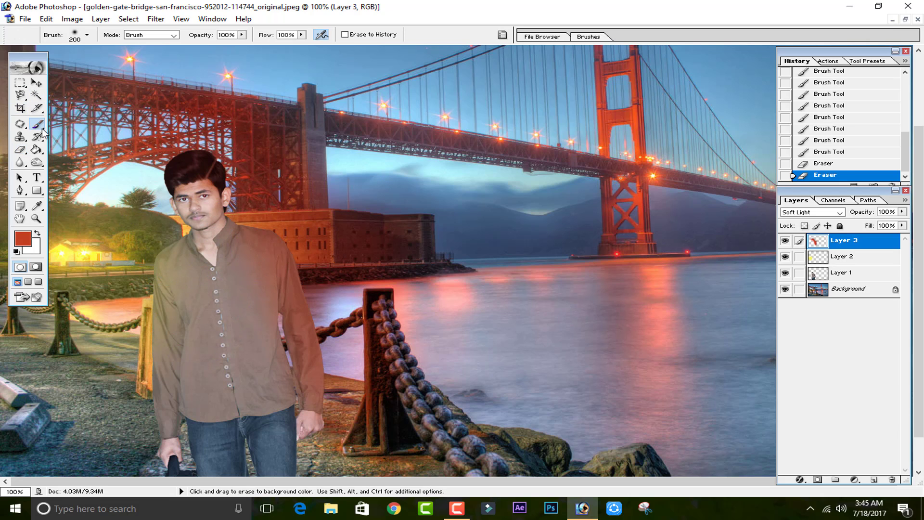
left_click(255, 164)
left_click_drag(255, 168, 266, 217)
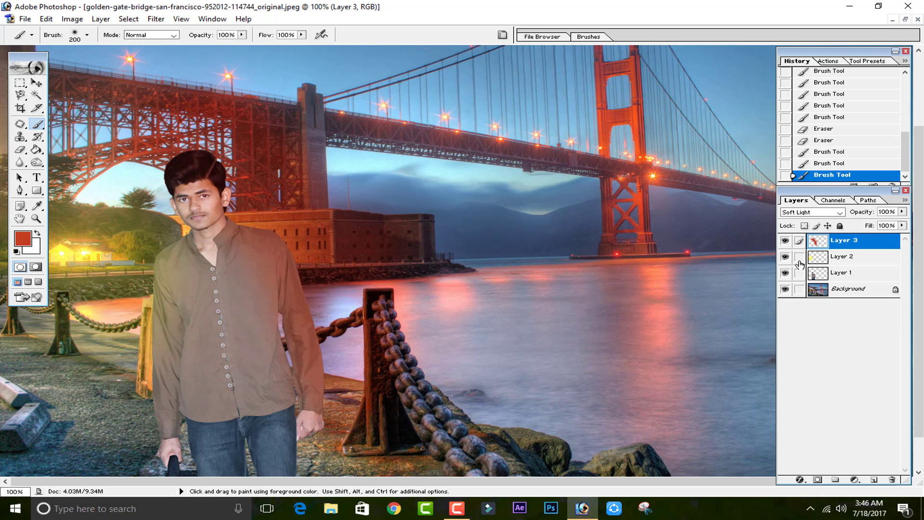
Step: Set Layer 3 to Normal and, with a smaller brush, paint red along the arm edge and hand
left_click(839, 212)
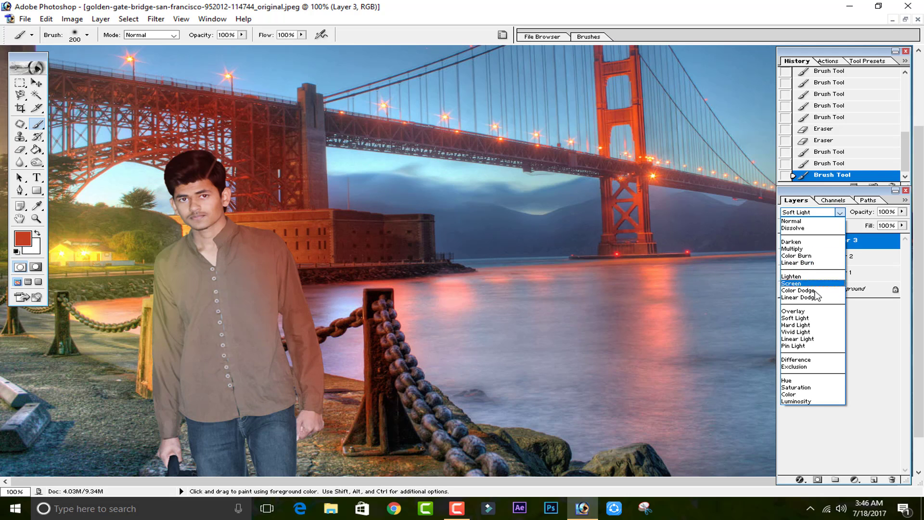
left_click(790, 220)
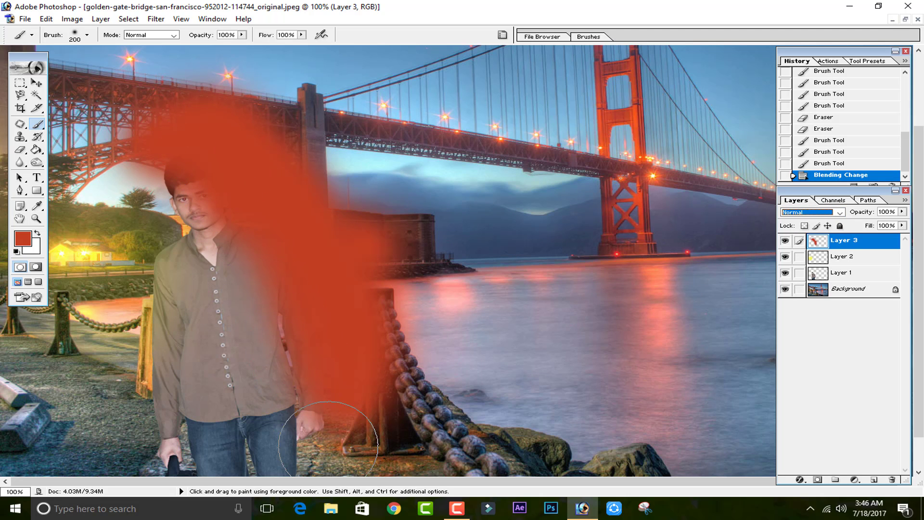
key("ctrl+plus")
key("ctrl+plus")
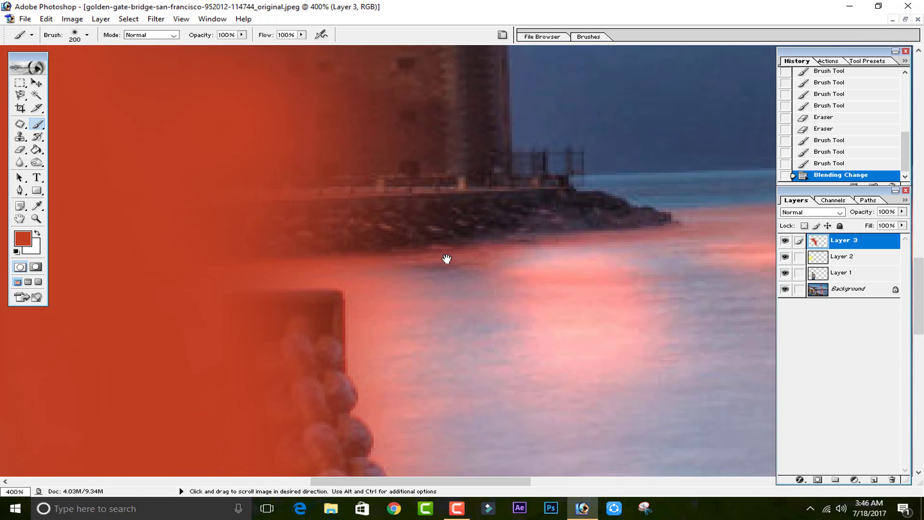
mouse_move(446, 258)
left_mouse_down()
mouse_move(458, 212)
mouse_move(615, 65)
left_mouse_up()
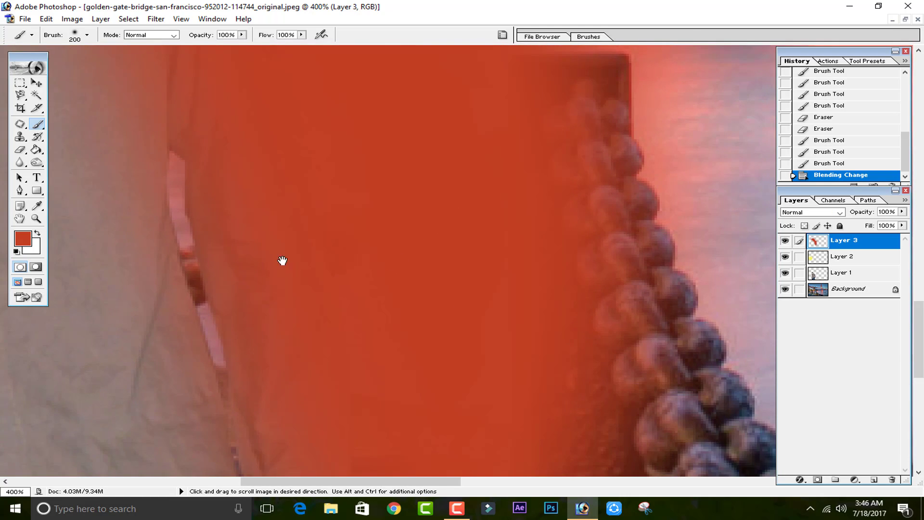
key("bracketleft")
key("bracketleft")
key("bracketleft")
key("bracketleft")
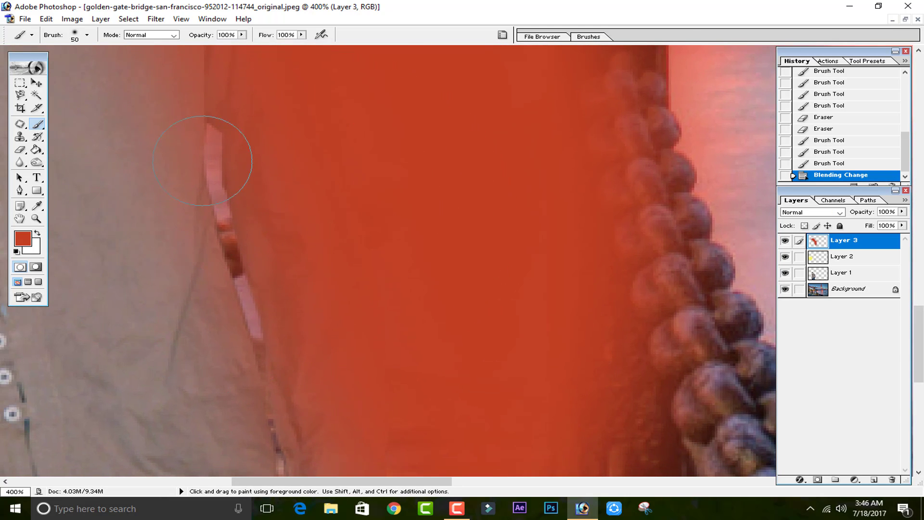
mouse_move(208, 137)
left_mouse_down()
mouse_move(278, 437)
mouse_move(310, 249)
mouse_move(331, 327)
left_mouse_up()
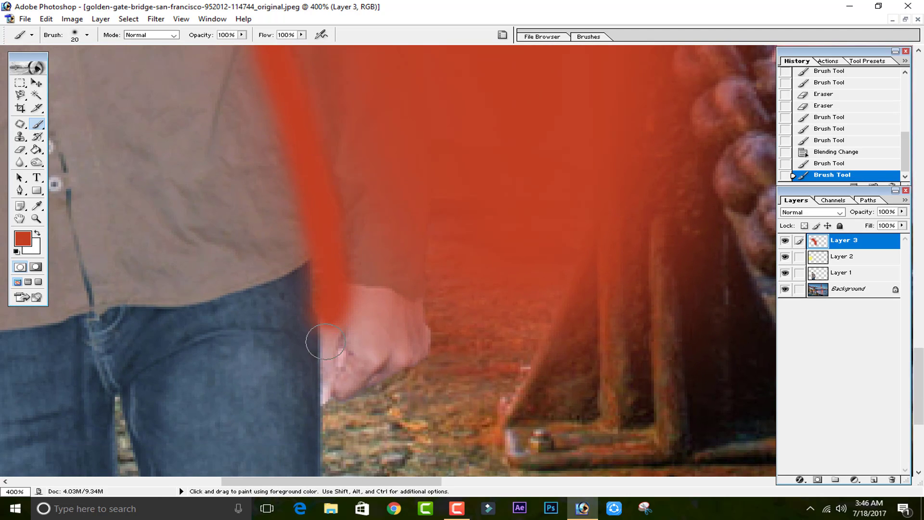
mouse_move(440, 242)
left_mouse_down()
mouse_move(427, 332)
mouse_move(354, 406)
mouse_move(327, 416)
mouse_move(300, 474)
left_mouse_up()
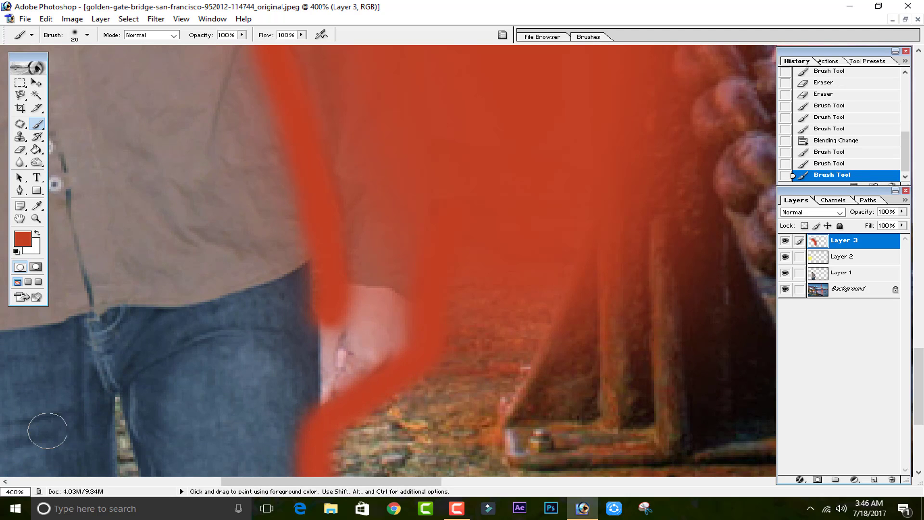
Step: Paint red down the inner jeans edge and along the man's left arm at 200% zoom
left_click(102, 409)
left_click_drag(102, 411, 123, 470)
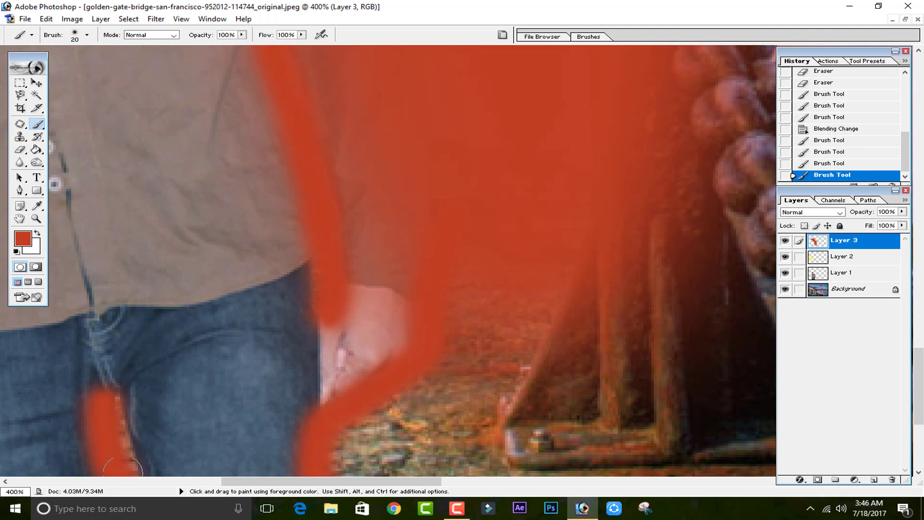
key("ctrl+minus")
key("ctrl+minus")
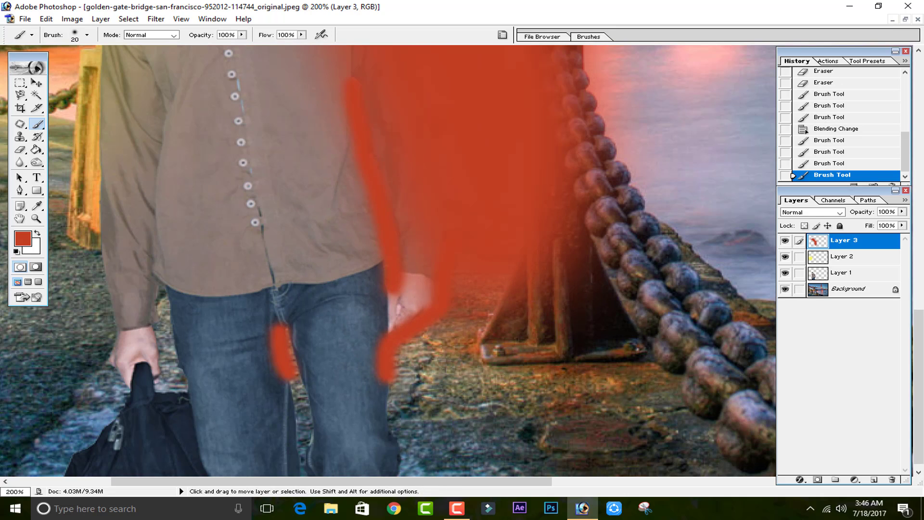
left_click_drag(155, 296, 164, 373)
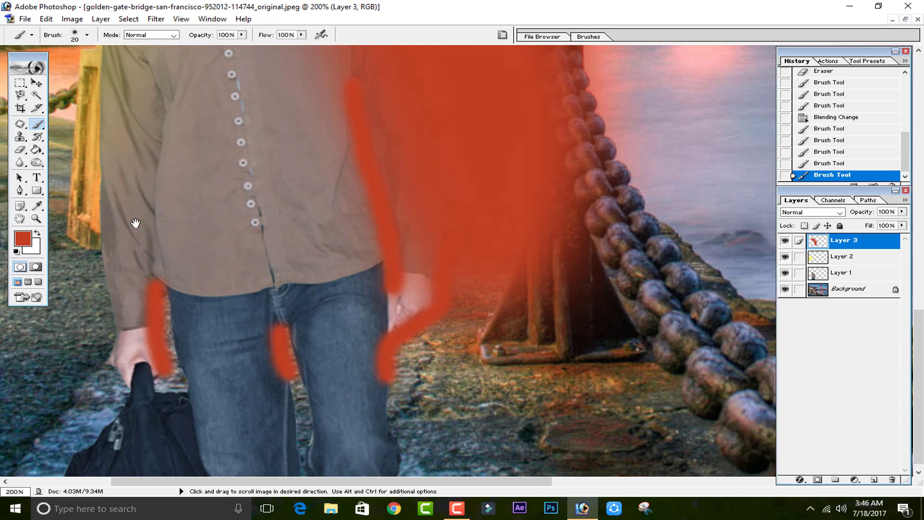
mouse_move(132, 221)
left_mouse_down()
mouse_move(278, 247)
mouse_move(299, 309)
mouse_move(311, 263)
left_mouse_up()
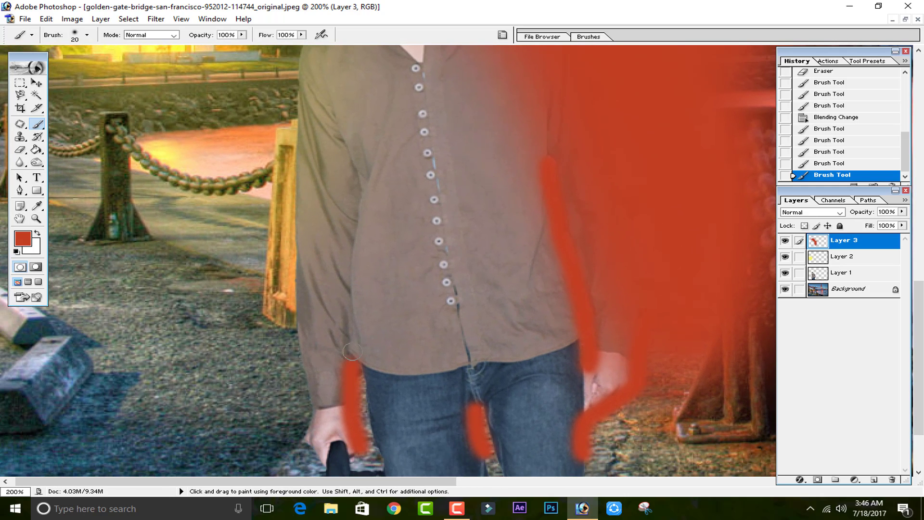
Step: Zoom out to the whole composite and set Layer 3 to Soft Light
key("ctrl+minus")
key("ctrl+minus")
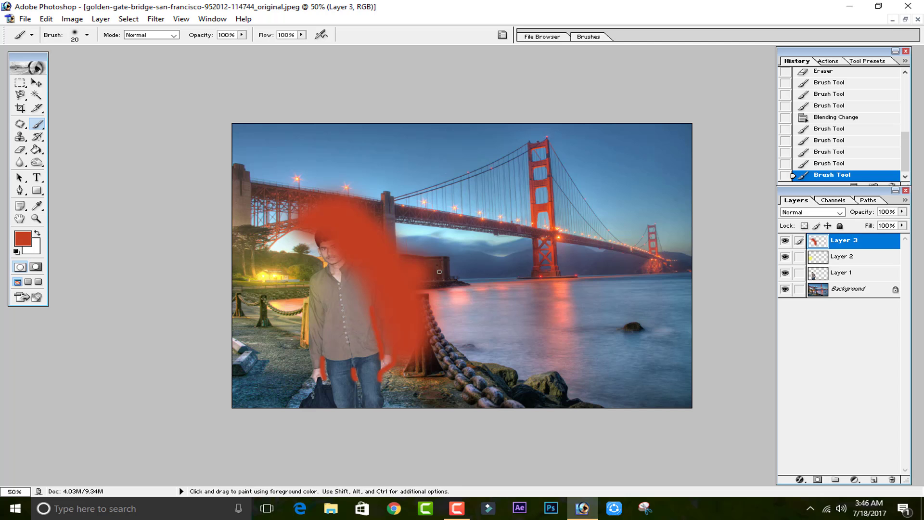
left_click(839, 212)
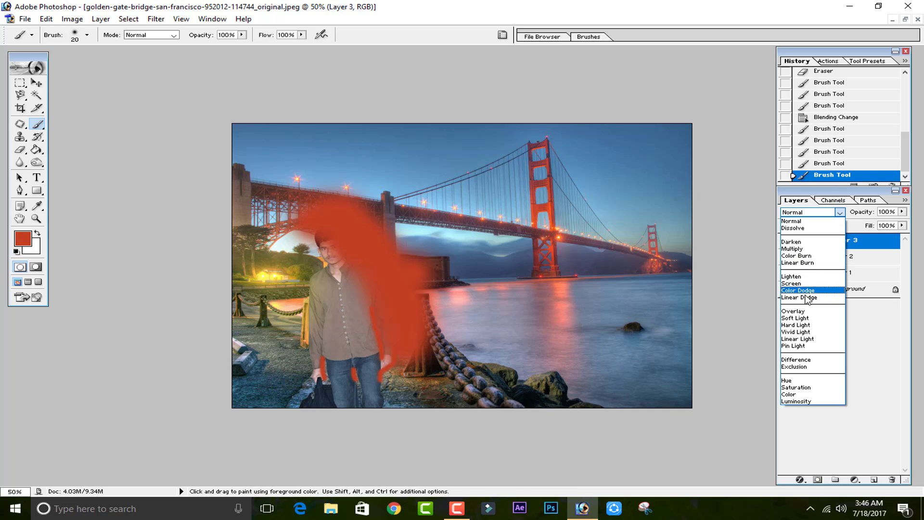
left_click(799, 319)
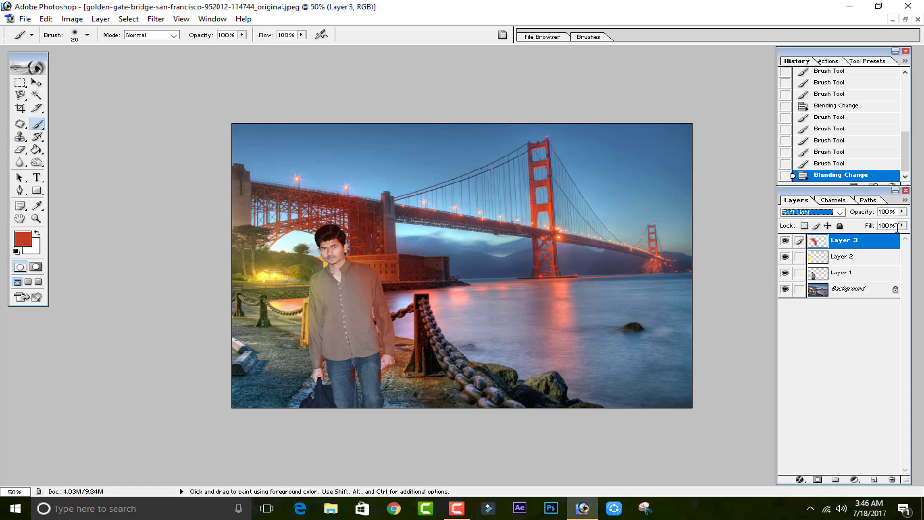
Step: Lower Layer 3's opacity to 51%, then select the Move tool and zoom to 66.7%
left_click_drag(904, 213, 882, 226)
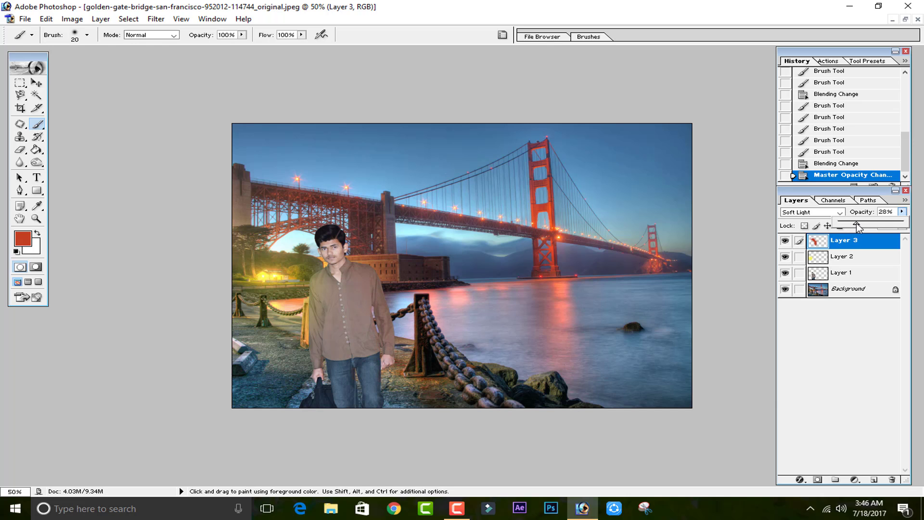
left_click_drag(874, 231, 876, 231)
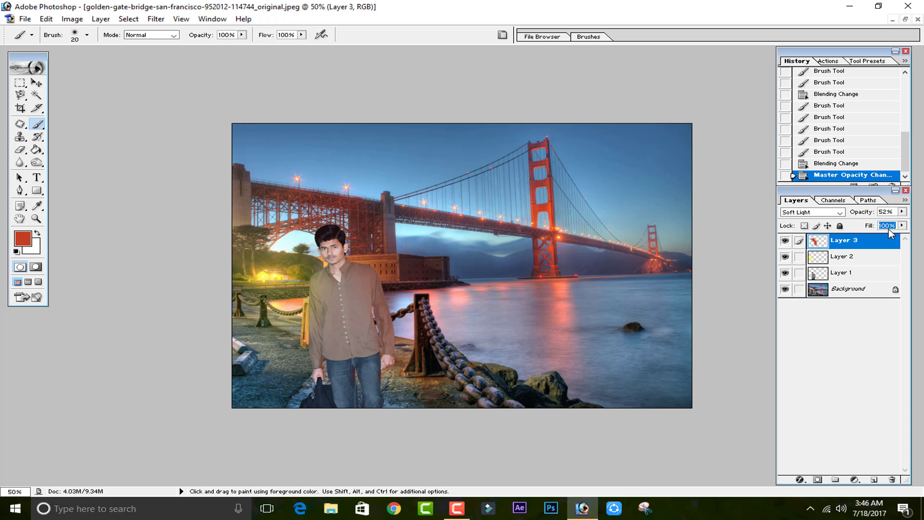
left_click(899, 212)
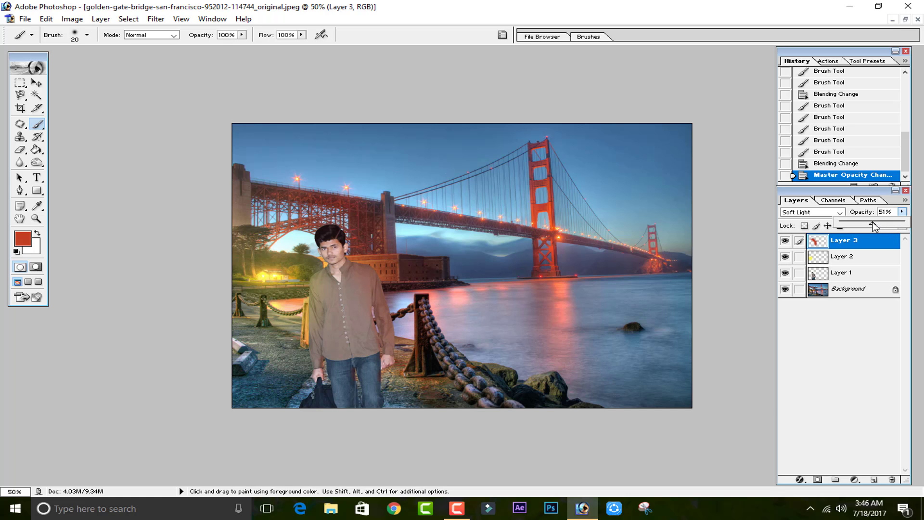
left_click(37, 84)
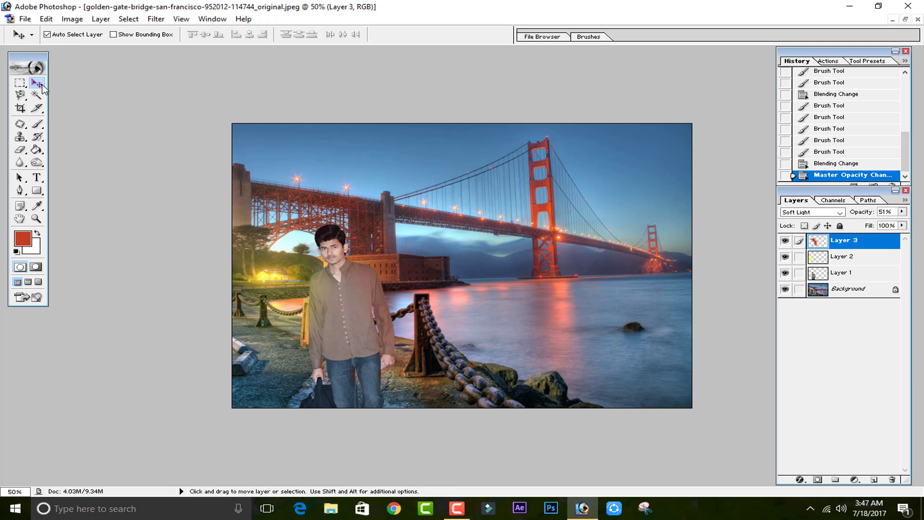
key("ctrl+plus")
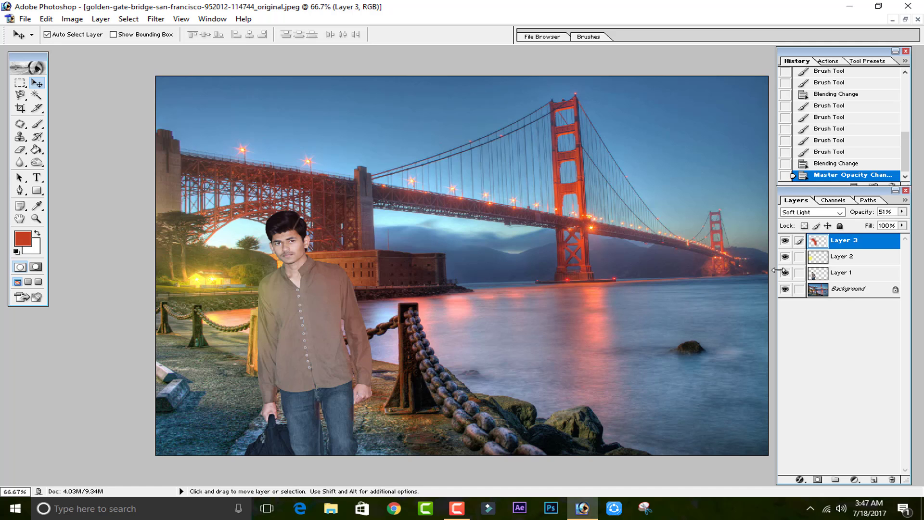
Step: Apply a Gaussian Blur of radius 22.2 pixels to Layer 2's yellow glow
left_click(848, 288)
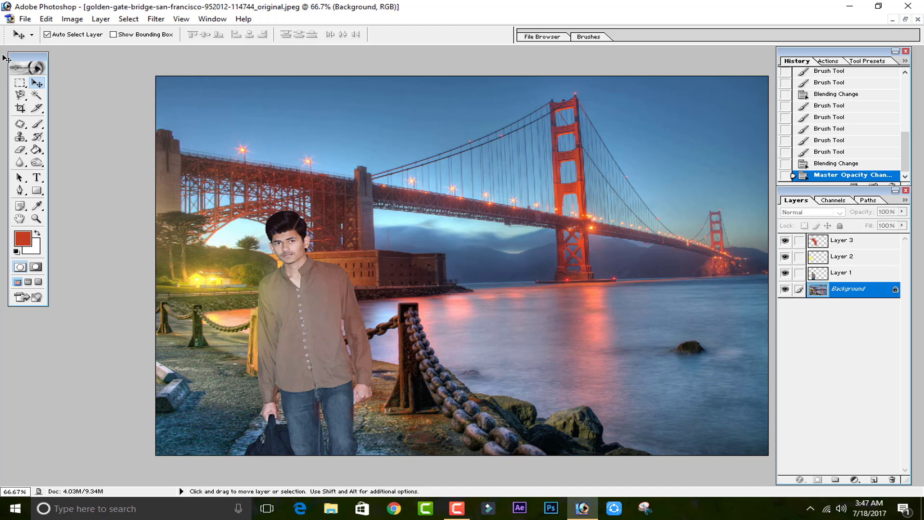
left_click(155, 19)
mouse_move(175, 141)
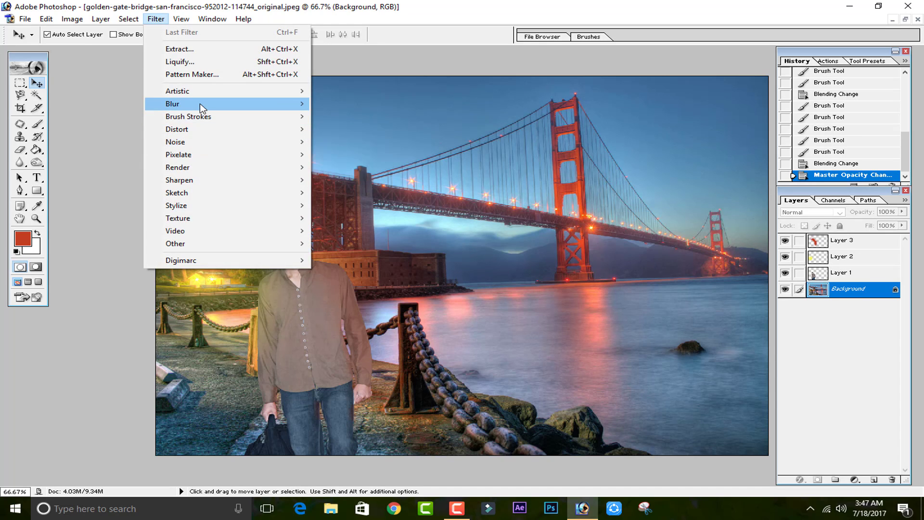
left_click(578, 240)
left_click(846, 260)
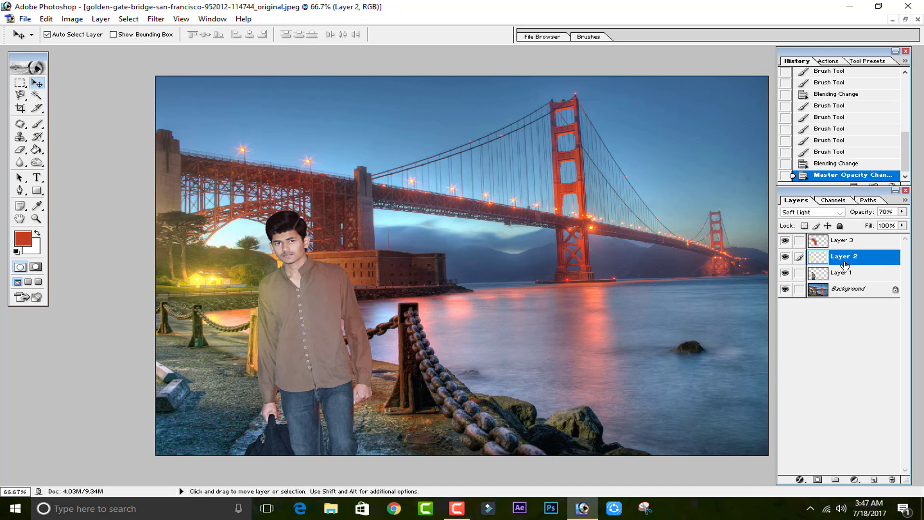
left_click(155, 19)
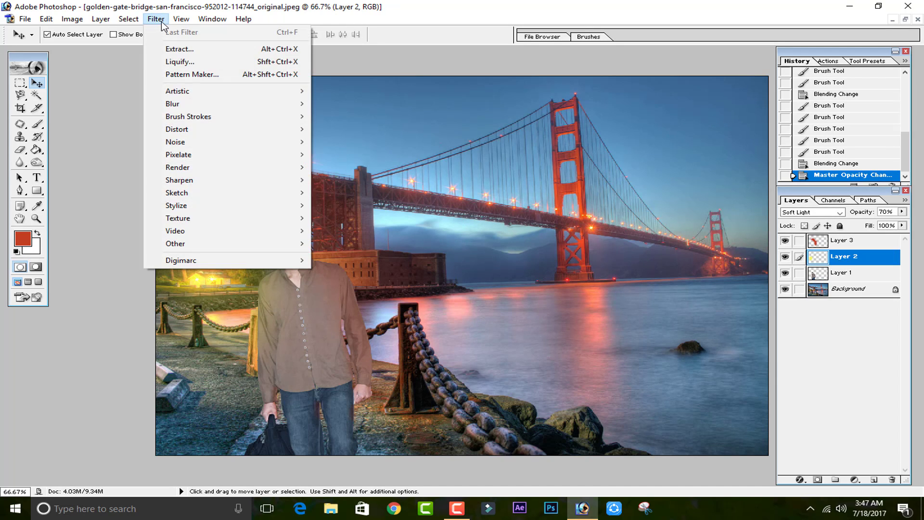
left_click(763, 252)
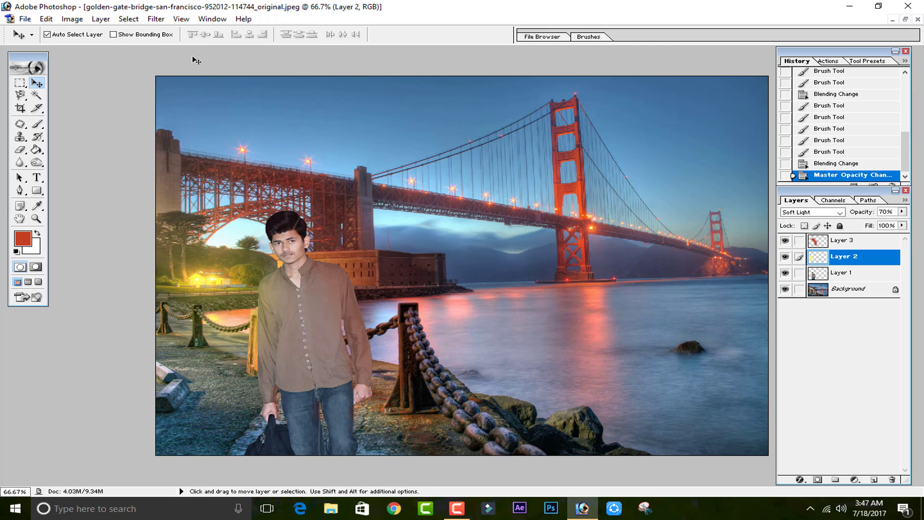
left_click(156, 18)
mouse_move(172, 103)
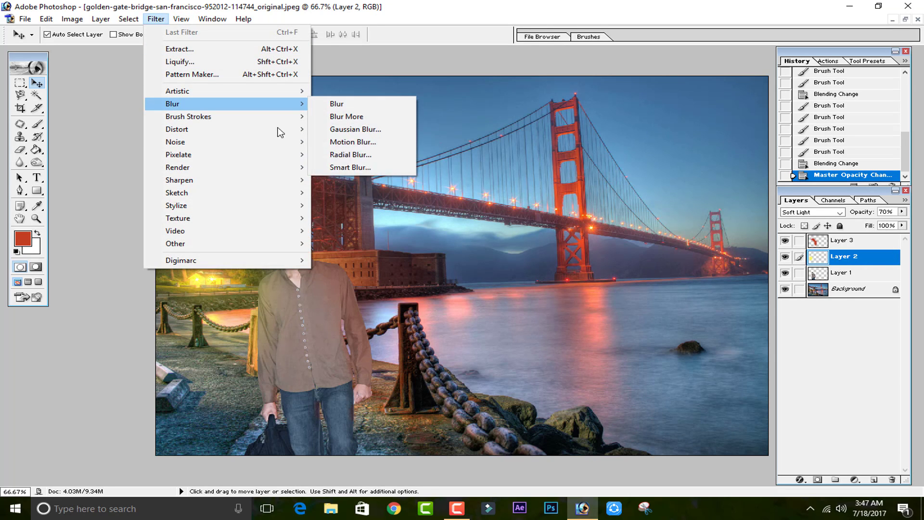
left_click(356, 129)
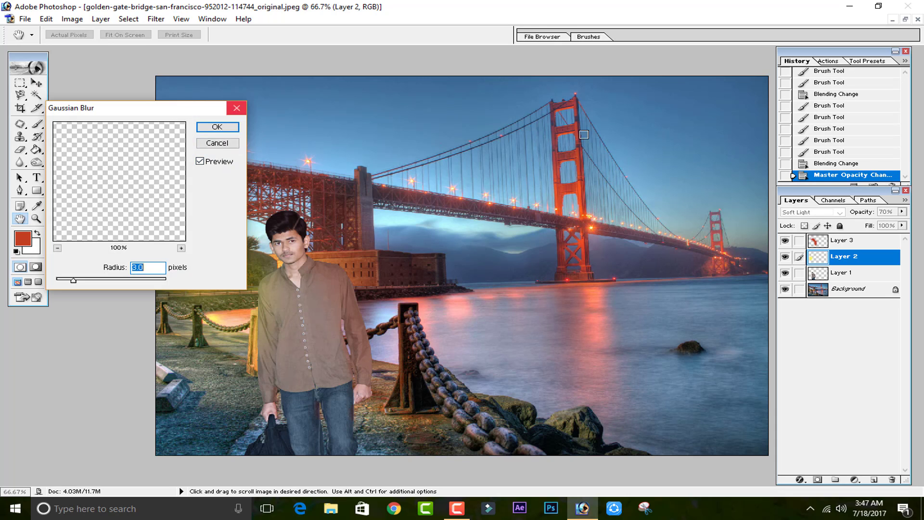
left_click_drag(144, 108, 480, 88)
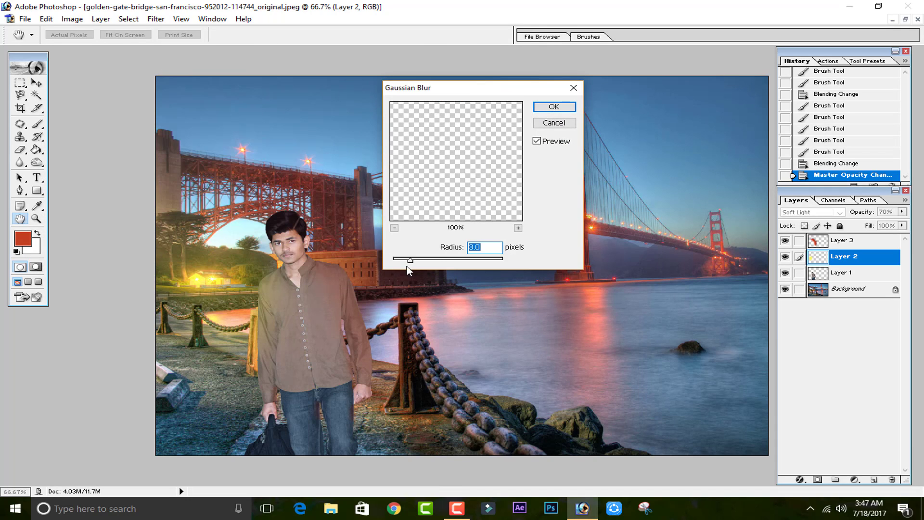
left_click_drag(437, 259, 458, 260)
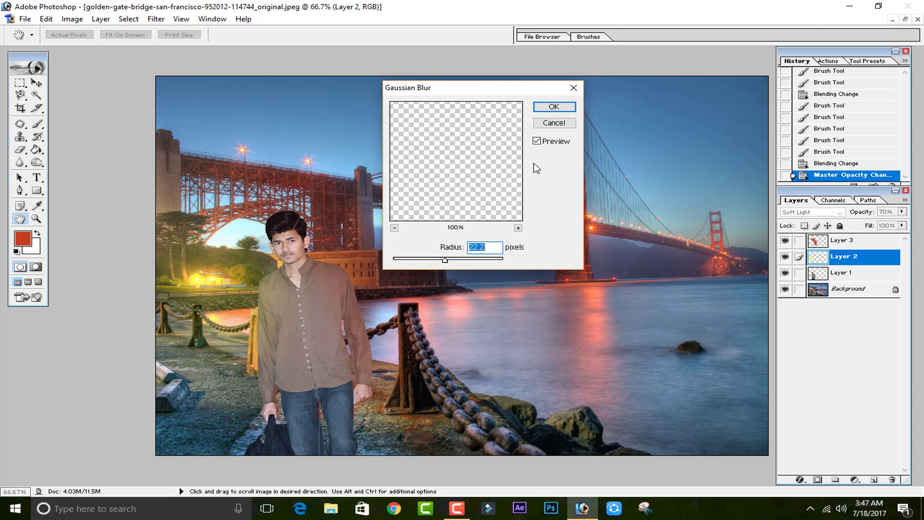
left_click(554, 106)
Step: Select Layer 3 and start a Gaussian Blur, trying small radius values around 3-4
key("v")
left_click(841, 240)
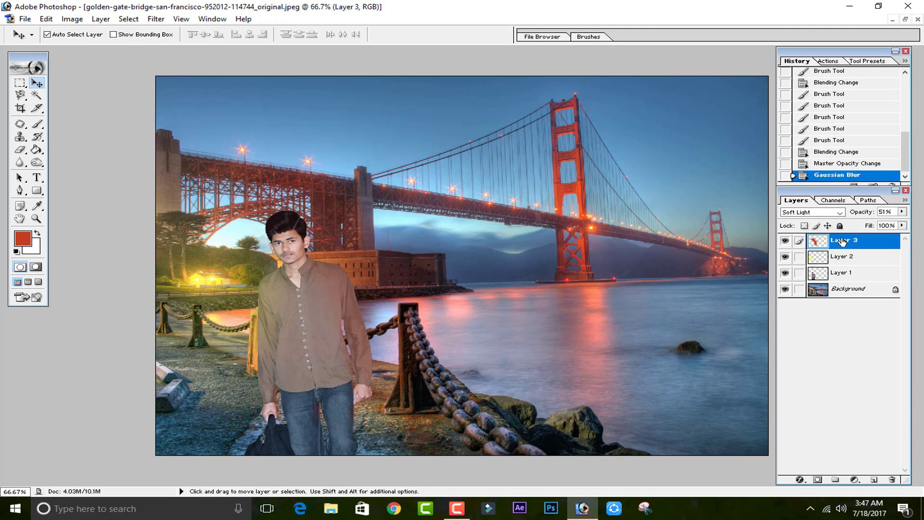
left_click(156, 19)
mouse_move(188, 117)
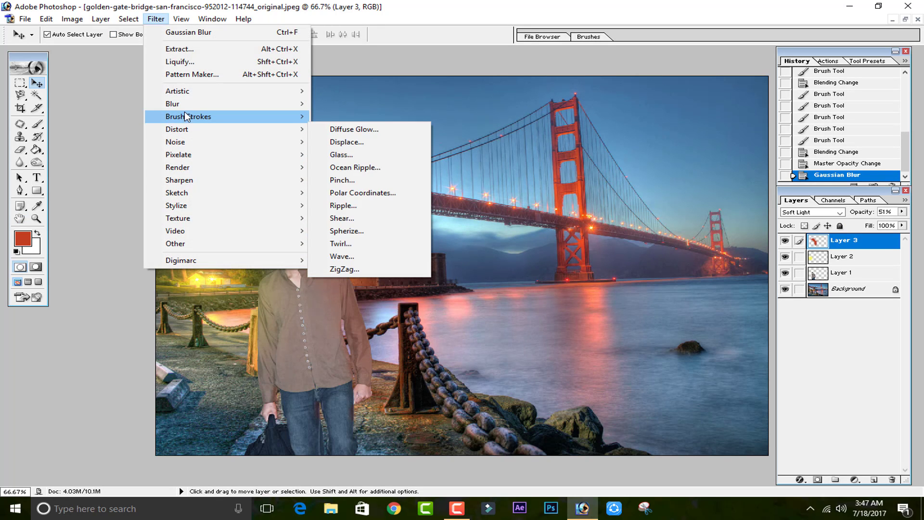
left_click(355, 129)
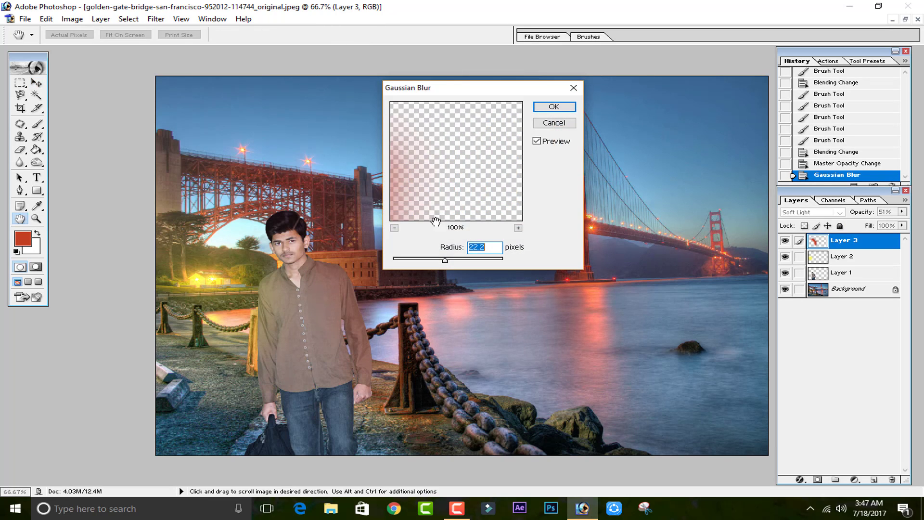
left_click_drag(453, 260, 462, 260)
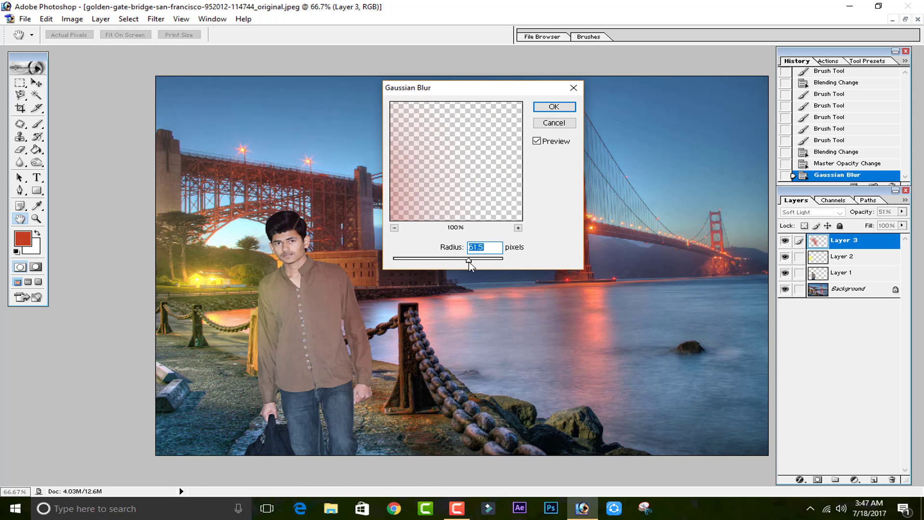
left_click_drag(469, 262, 456, 260)
left_click(403, 260)
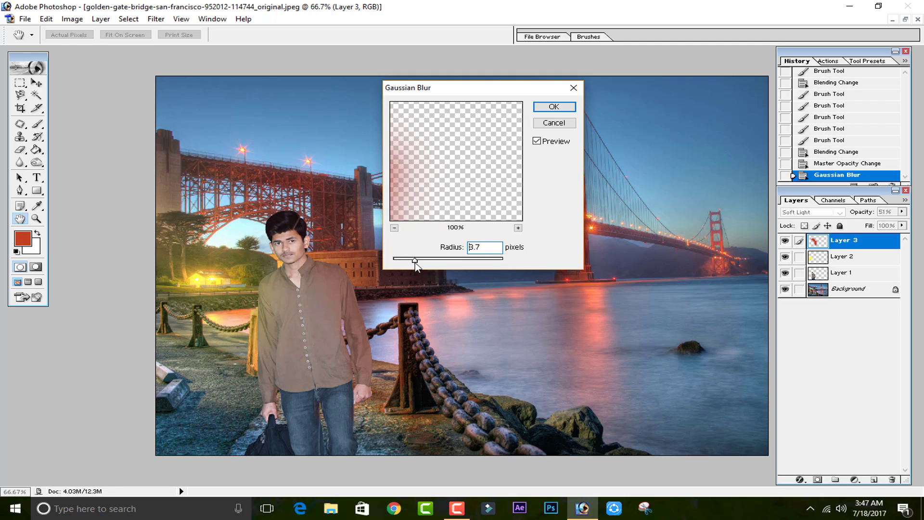
left_click_drag(415, 262, 410, 263)
left_click(416, 262)
Step: Preview the red strokes and apply the blur at about 3.7 pixels to Layer 3
left_click_drag(357, 319, 332, 374)
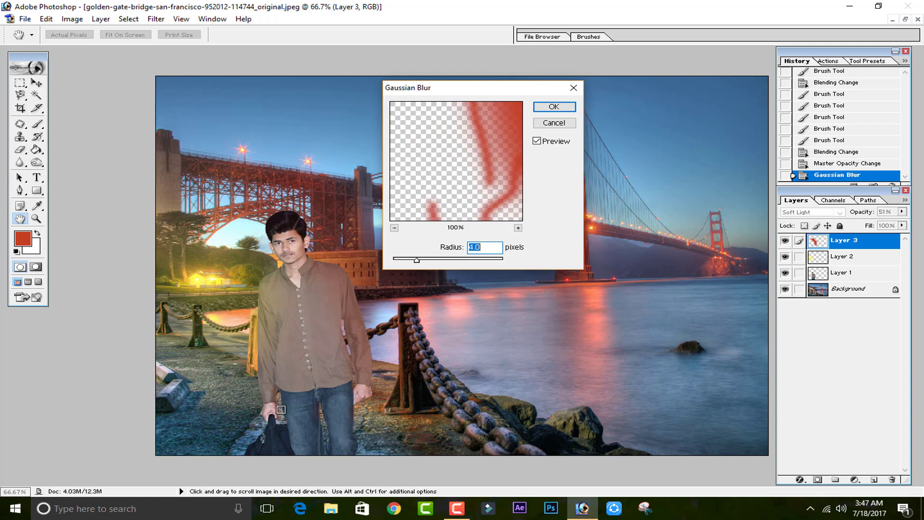
left_click(277, 402)
left_click(440, 259)
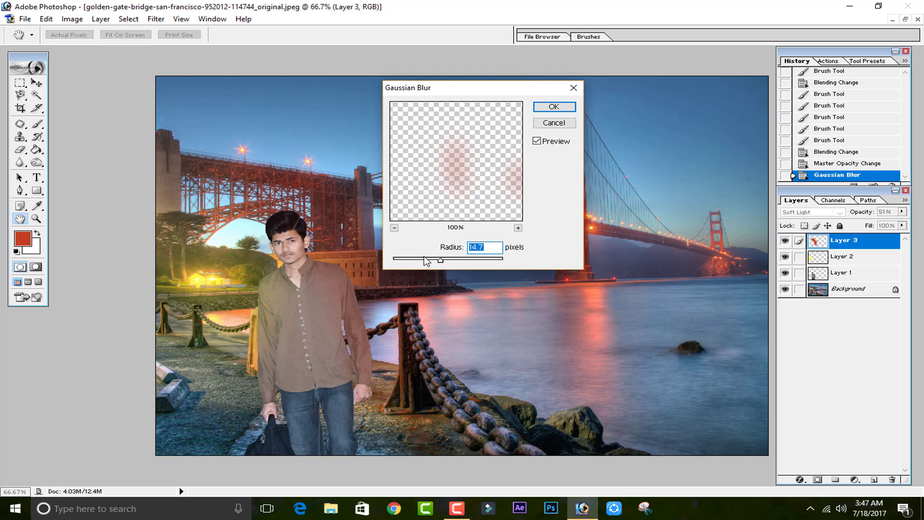
mouse_move(426, 260)
left_mouse_down()
mouse_move(393, 260)
mouse_move(418, 261)
left_mouse_up()
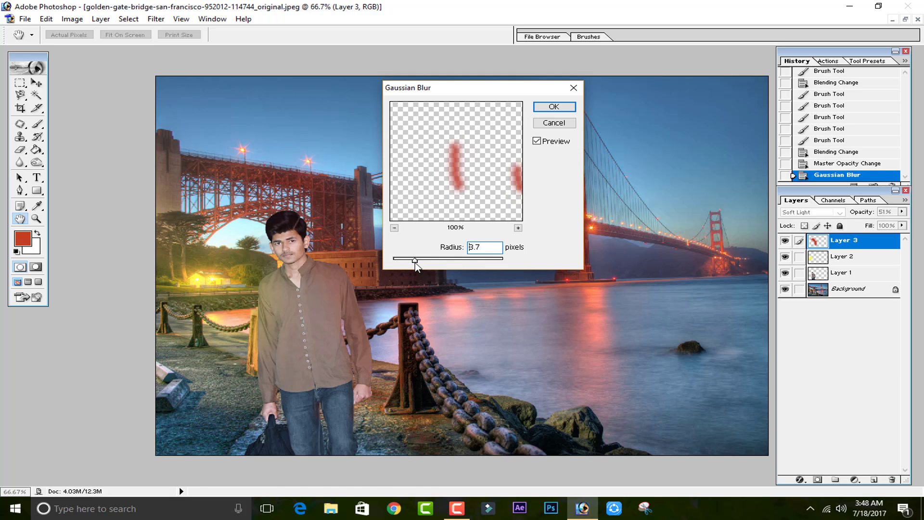
left_click(559, 105)
key("v")
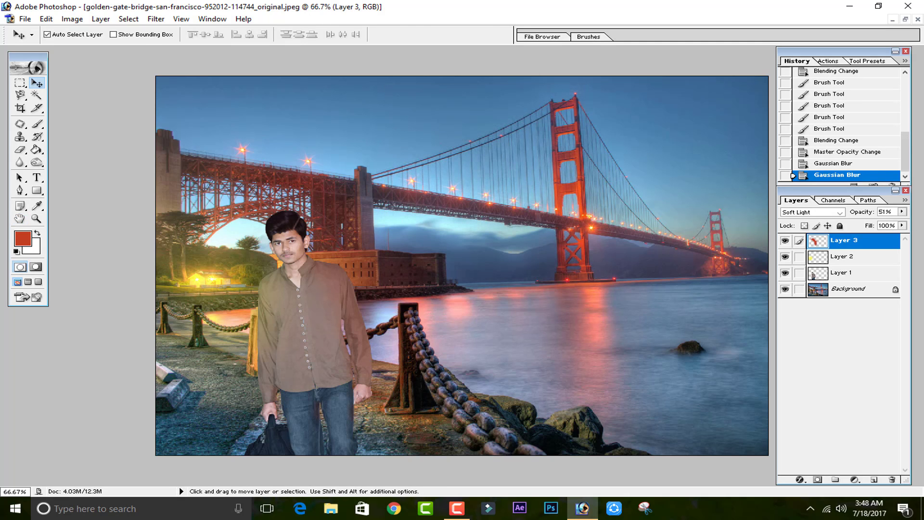
left_click(901, 211)
left_click_drag(904, 222, 898, 231)
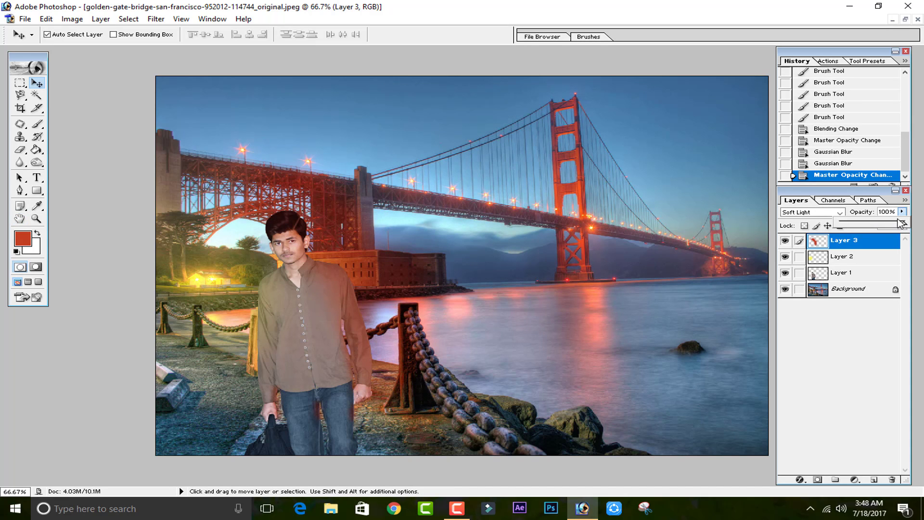
left_click_drag(899, 222, 880, 225)
left_click(866, 344)
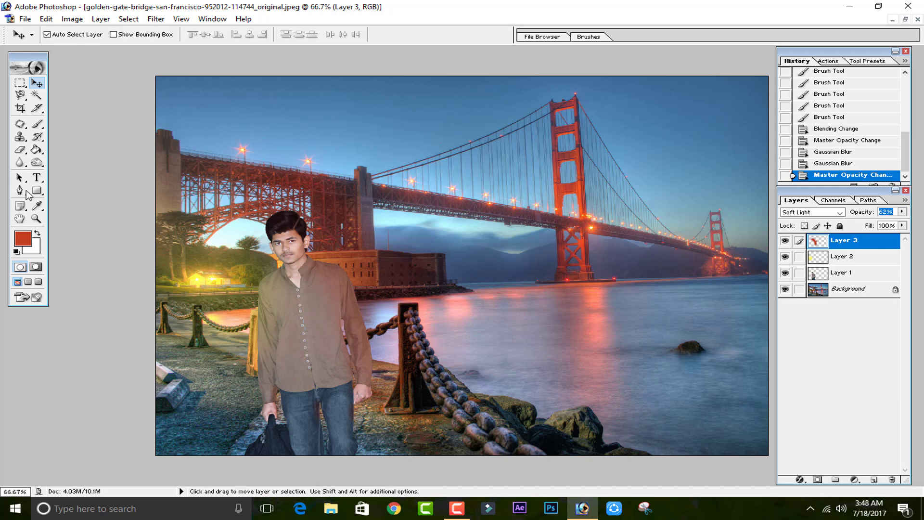
left_click(37, 124)
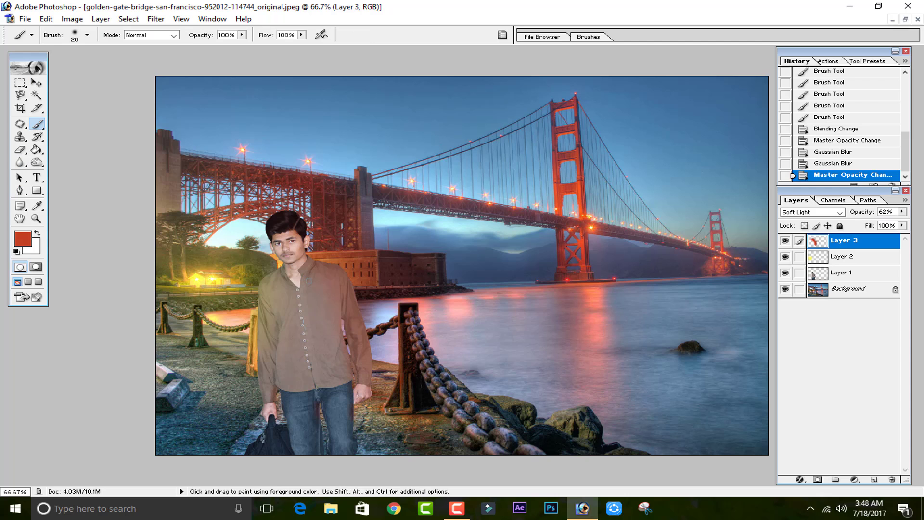
left_click(343, 318)
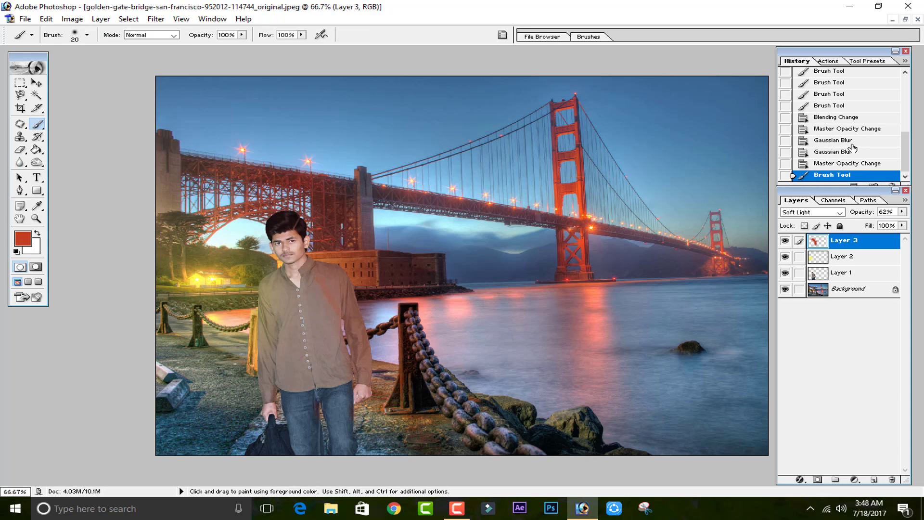
left_click(846, 164)
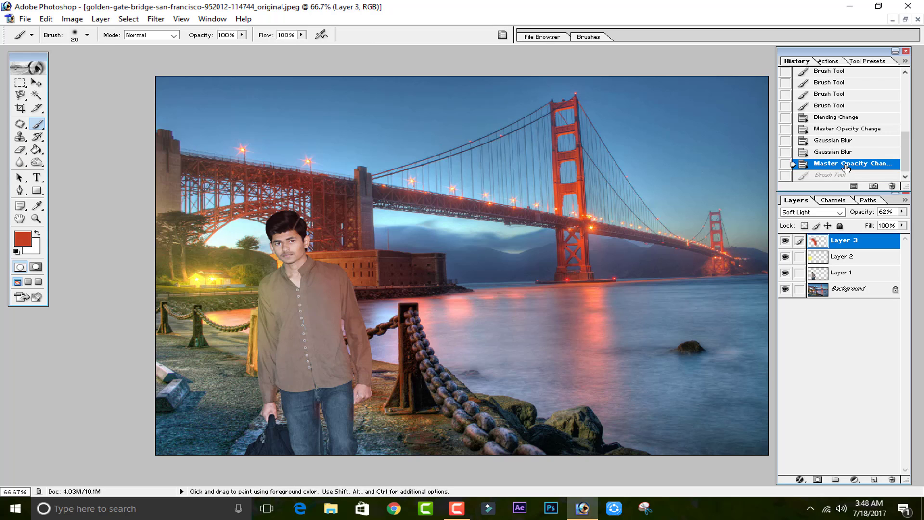
key("ctrl+minus")
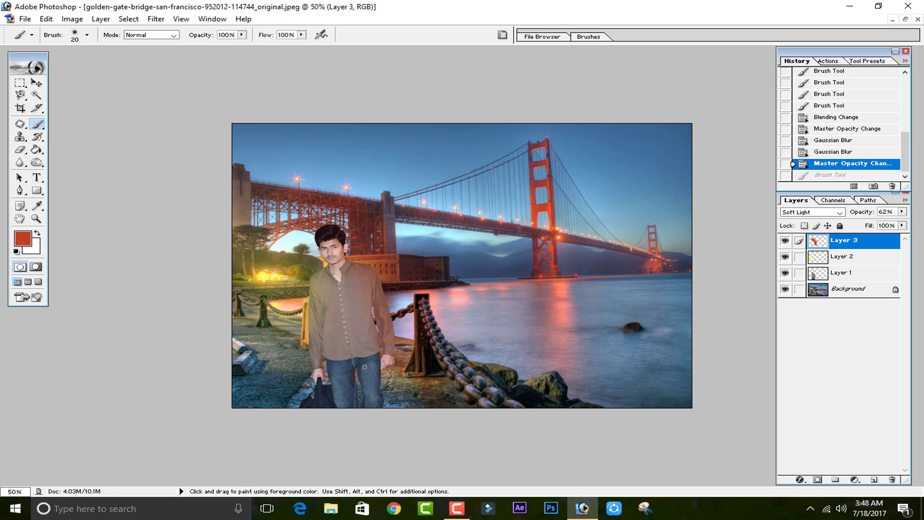
key("ctrl+plus")
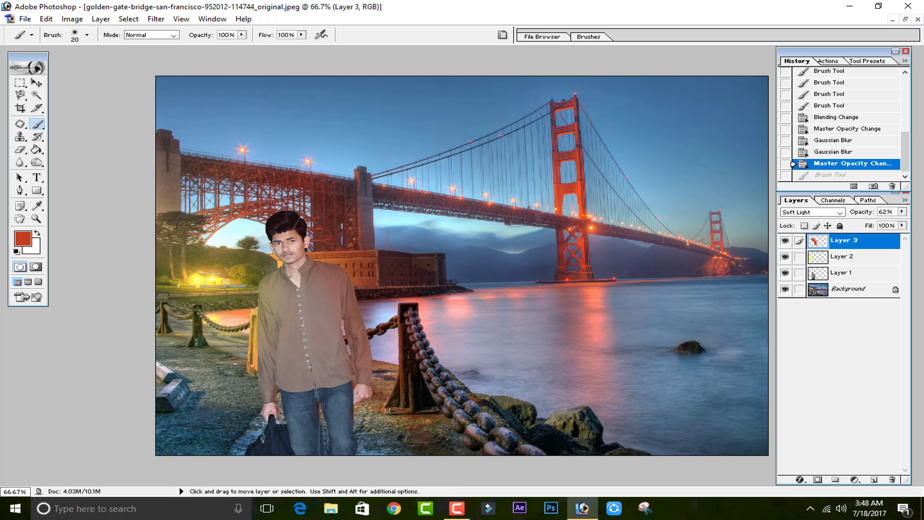
key("ctrl+plus")
key("ctrl+minus")
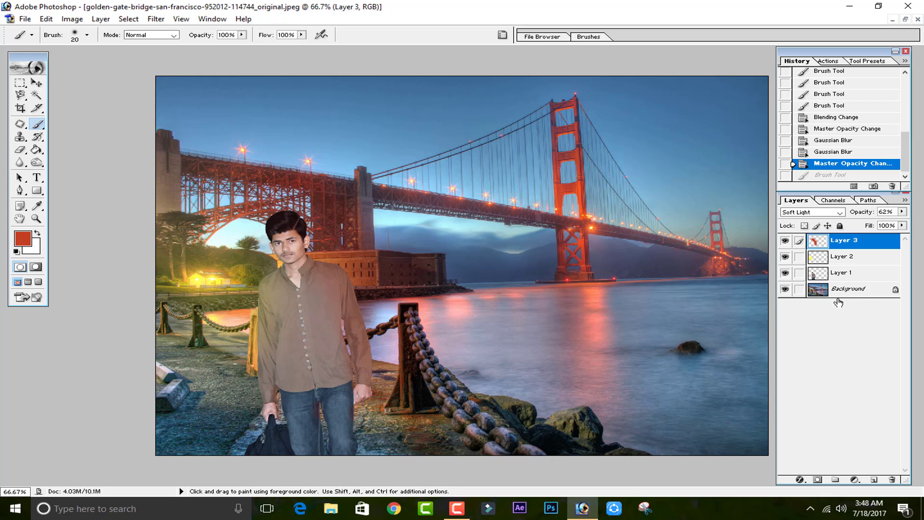
Step: Duplicate Layer 1, the man's layer, via Duplicate Layer to create Layer 1 copy
left_click(838, 276)
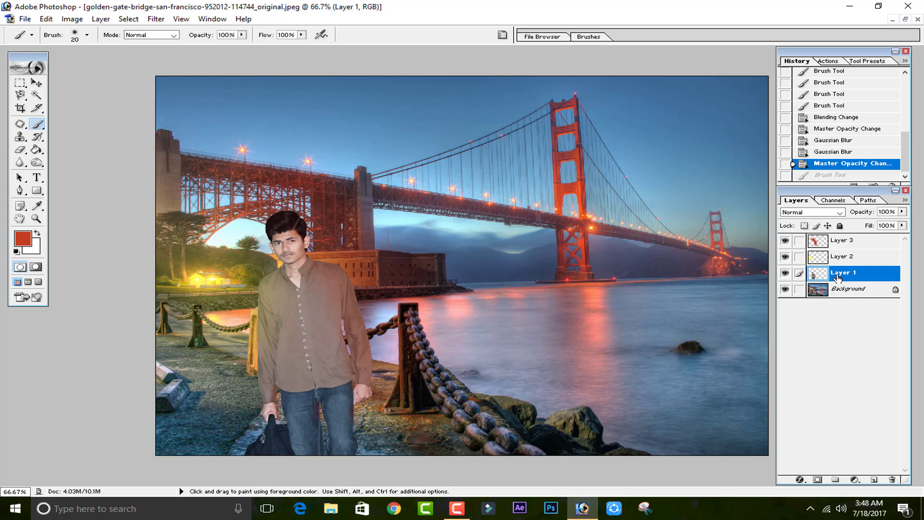
key("ctrl+j")
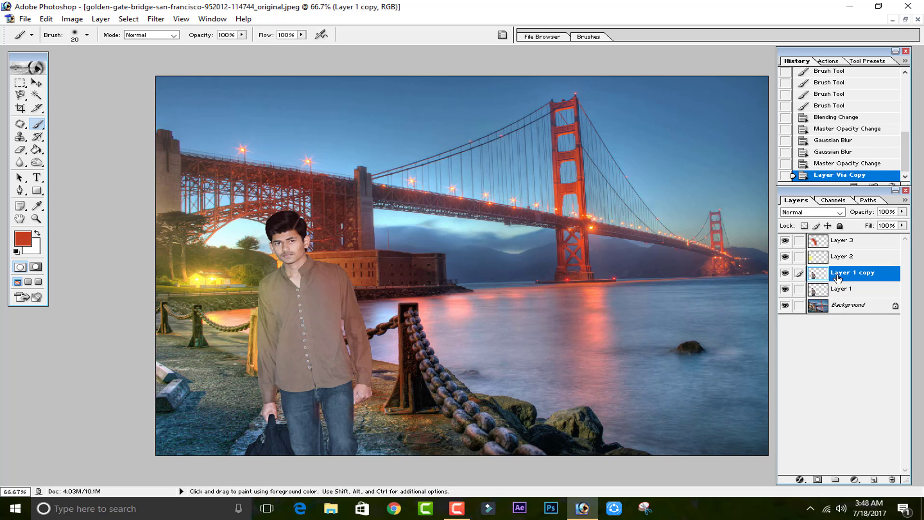
key("ctrl+z")
right_click(834, 279)
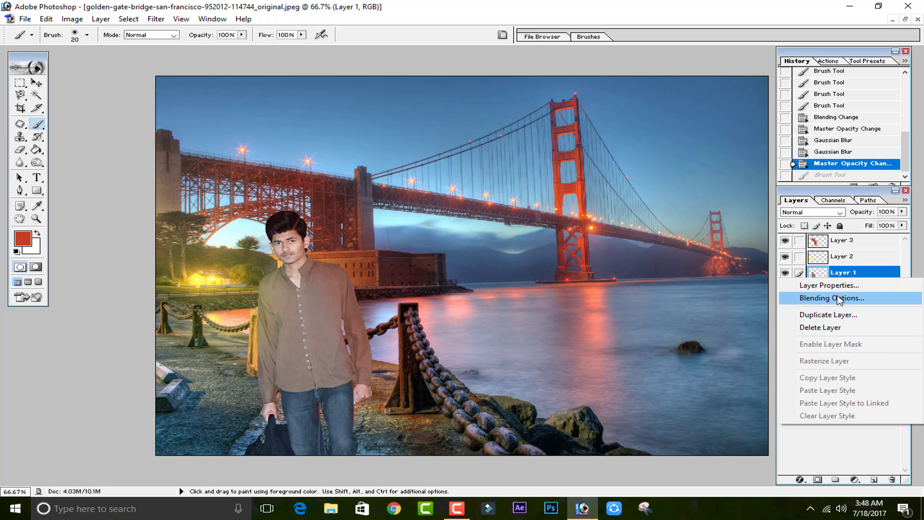
left_click(838, 298)
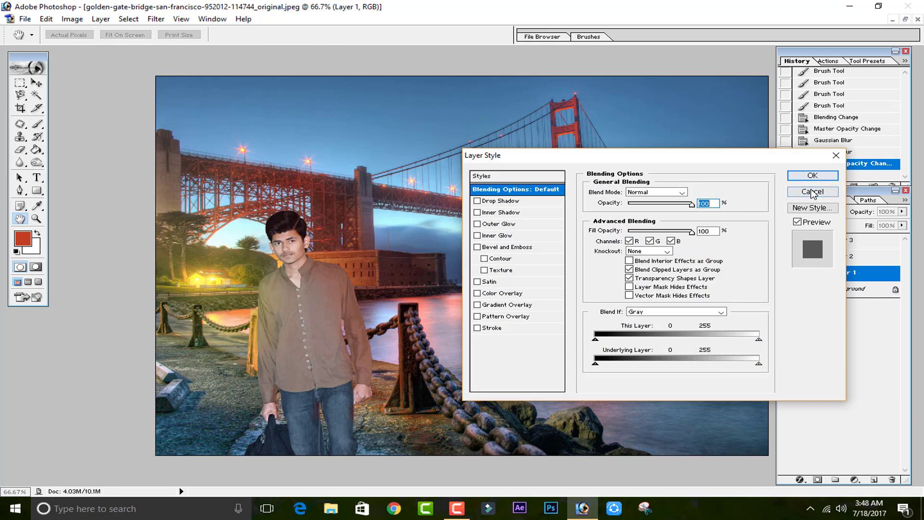
left_click(813, 192)
right_click(849, 272)
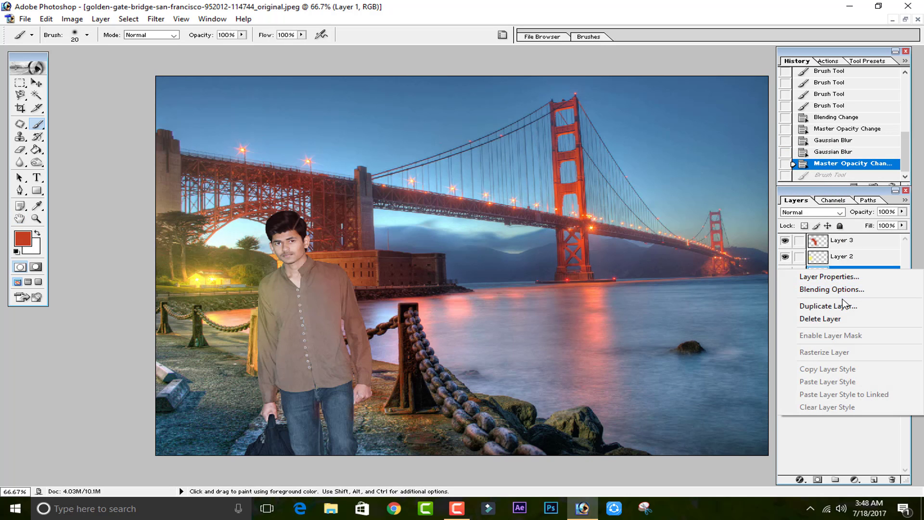
left_click(837, 306)
left_click(562, 226)
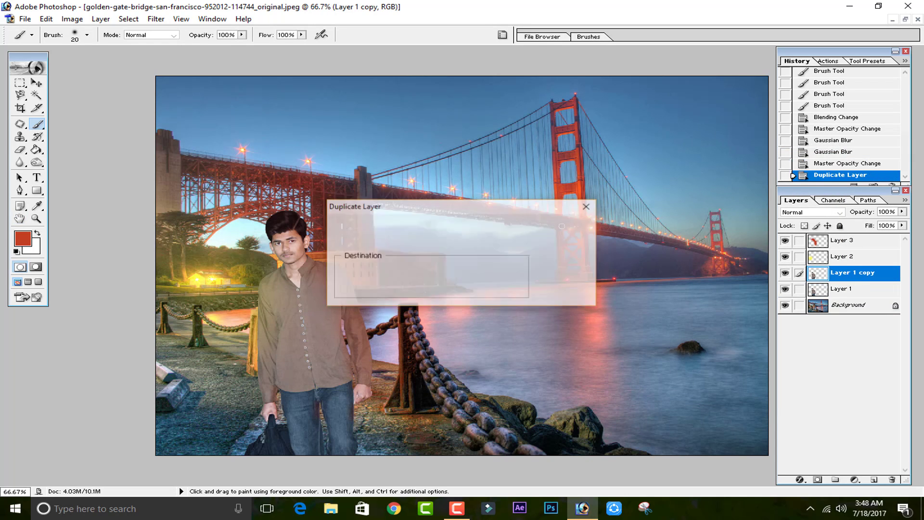
Step: Apply a Gaussian Blur of about 2 pixels to the original Layer 1
left_click(842, 289)
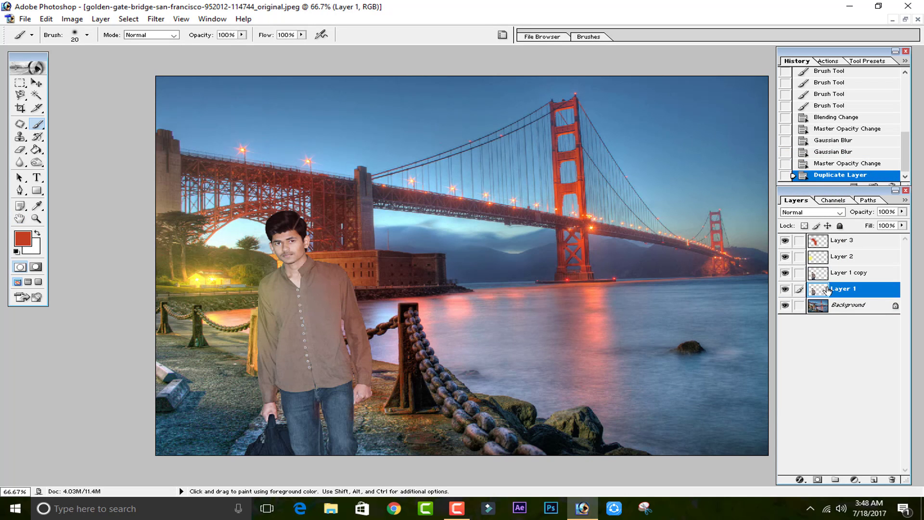
left_click(156, 19)
mouse_move(172, 104)
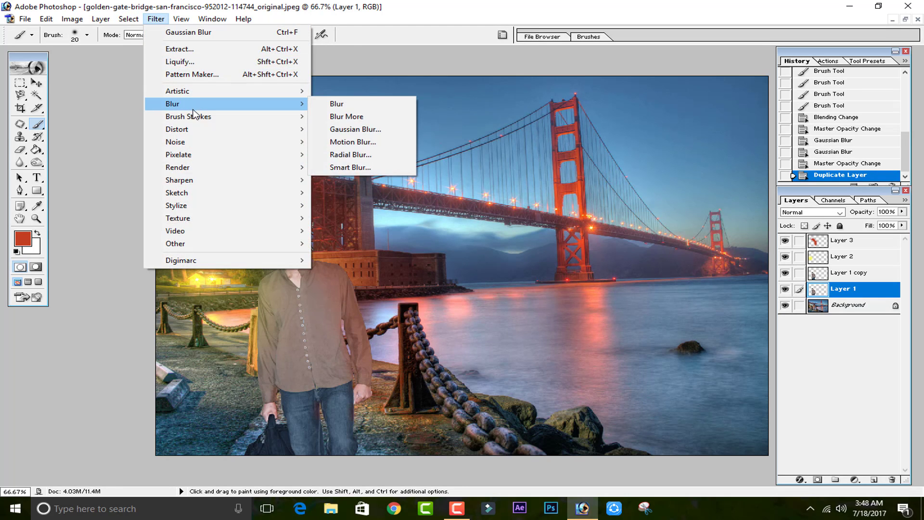
left_click(337, 129)
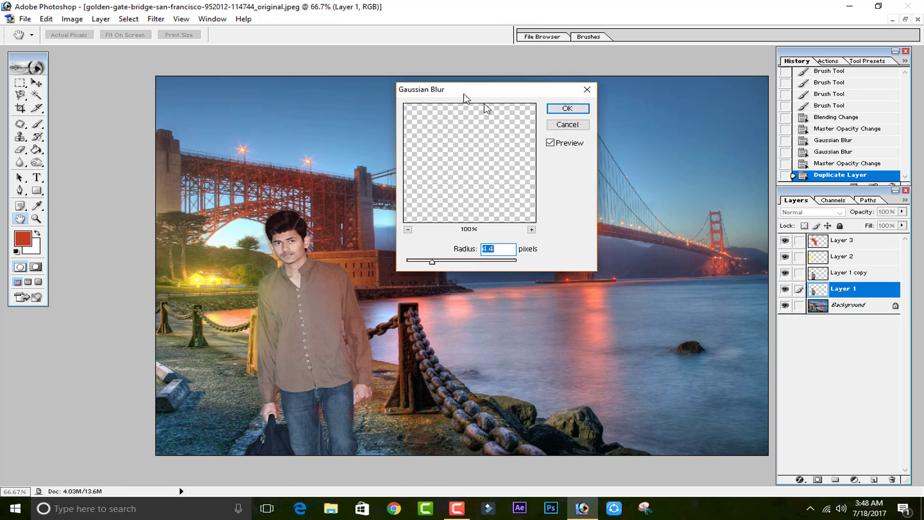
left_click_drag(444, 88, 532, 111)
mouse_move(507, 282)
left_mouse_down()
mouse_move(487, 284)
mouse_move(498, 282)
left_mouse_up()
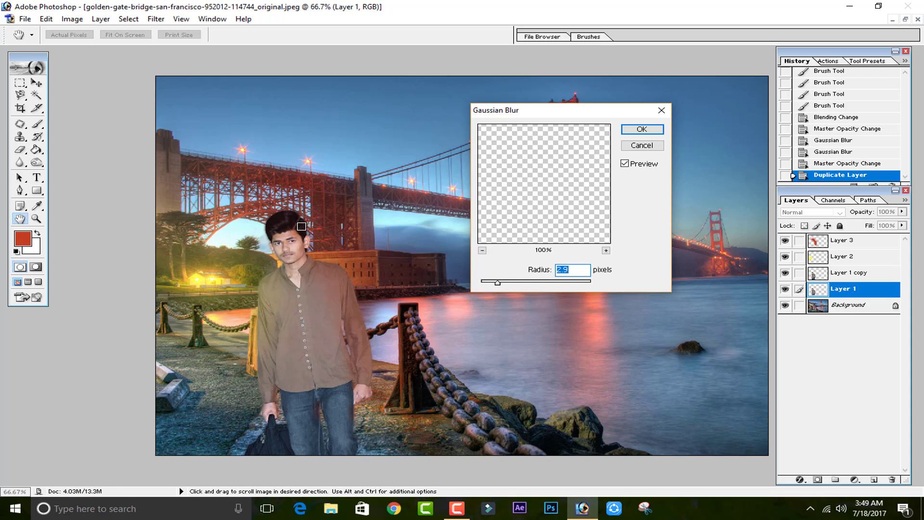
left_click(302, 221)
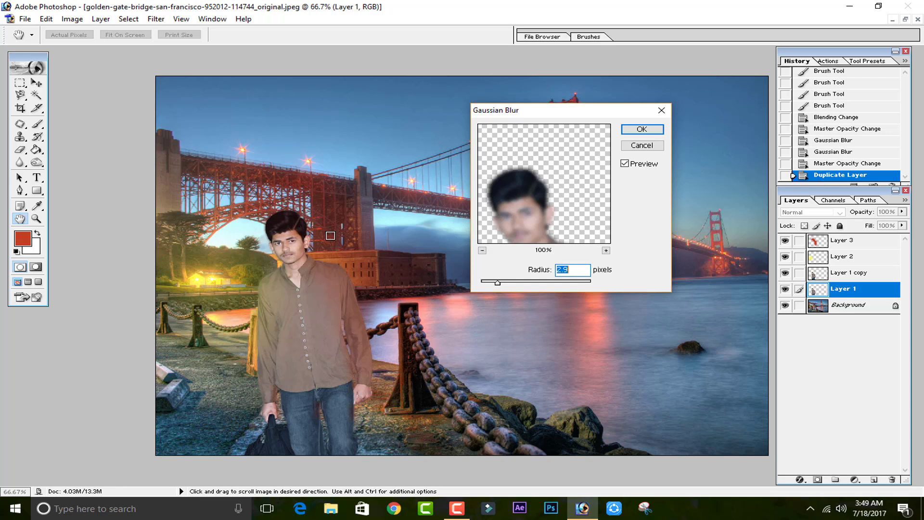
key("ctrl+plus")
key("ctrl+plus")
key("ctrl+plus")
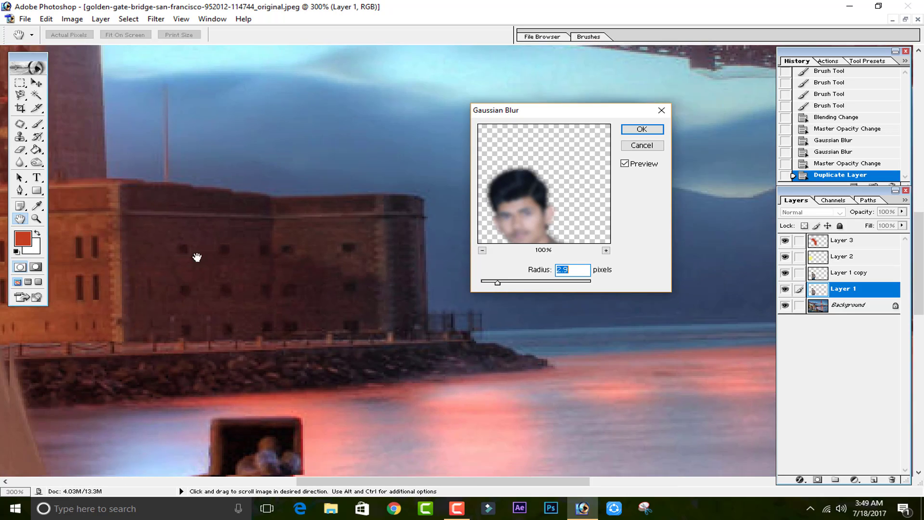
mouse_move(196, 256)
left_mouse_down()
mouse_move(231, 301)
mouse_move(291, 254)
left_mouse_up()
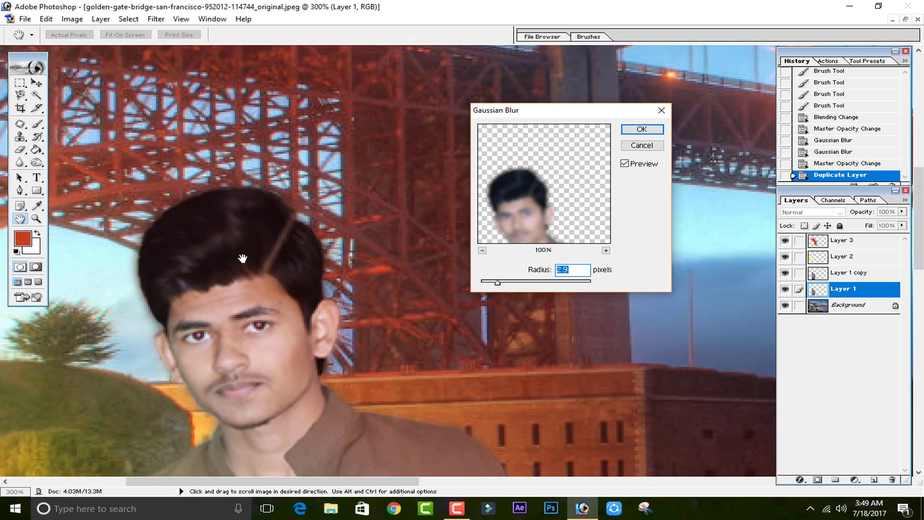
mouse_move(497, 282)
left_mouse_down()
mouse_move(540, 283)
mouse_move(492, 283)
left_mouse_up()
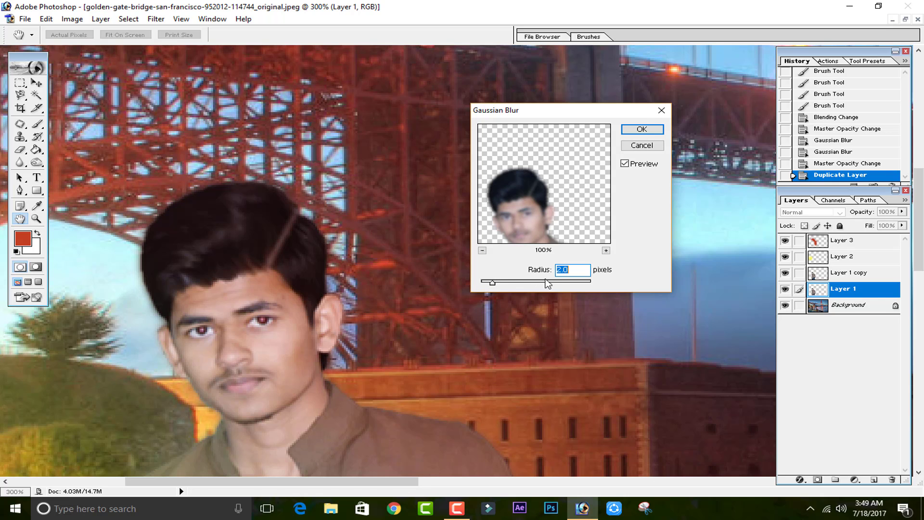
left_click(646, 128)
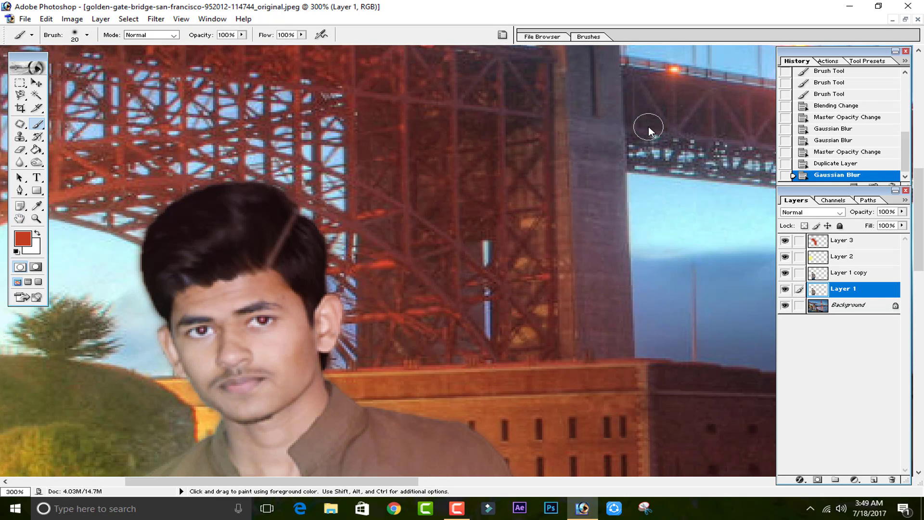
Step: Zoom in and out to inspect the man's softened edges
key("ctrl+minus")
key("ctrl+minus")
key("ctrl+minus")
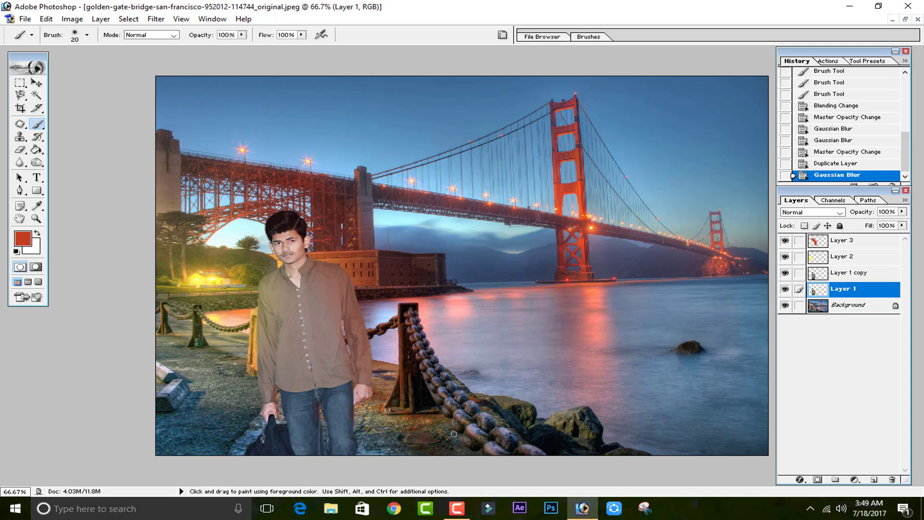
key("ctrl")
key("ctrl+plus")
key("ctrl+plus")
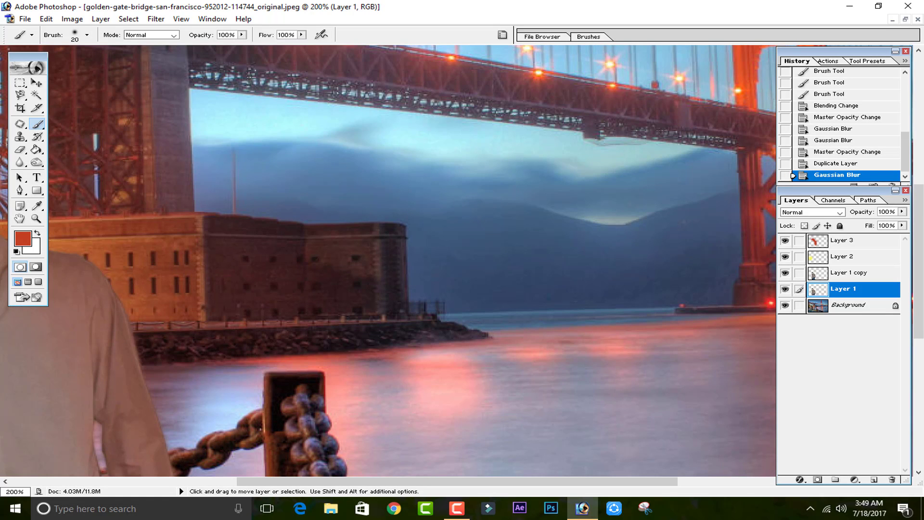
key("ctrl+minus")
key("ctrl+minus")
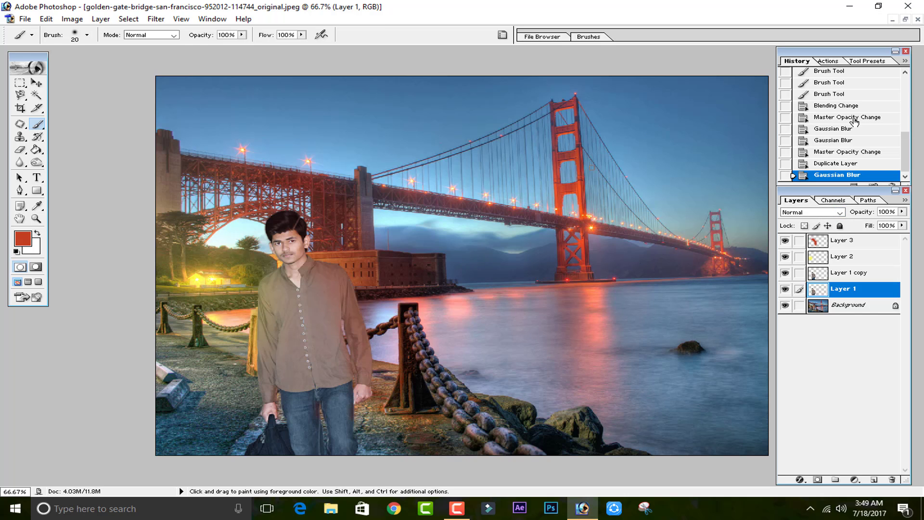
Step: Restore the bridge composite into its own window and minimize it
left_click(905, 19)
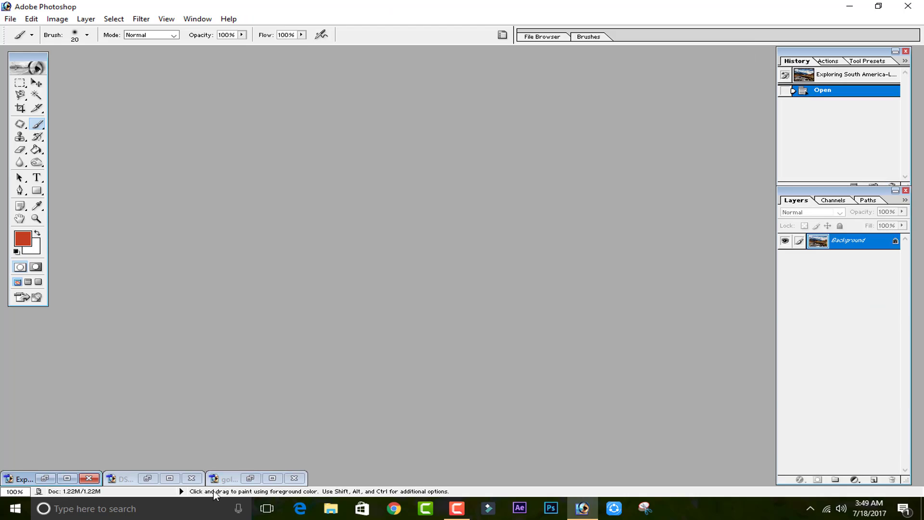
left_click(681, 60)
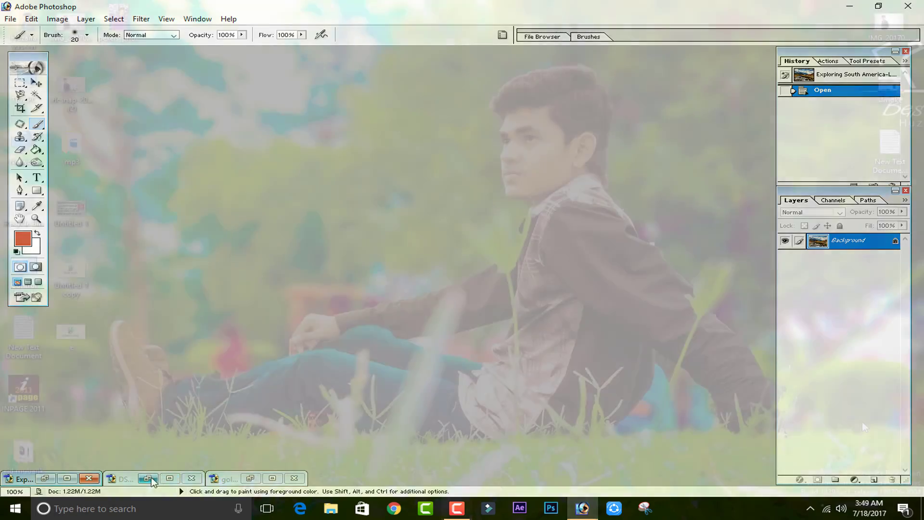